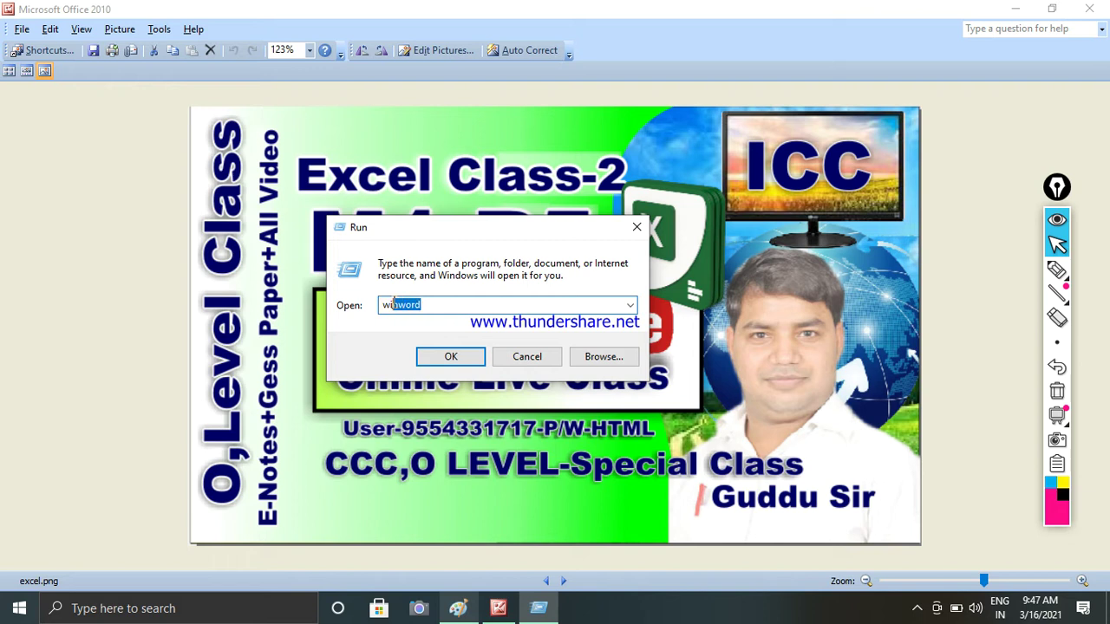
Launch Excel by running EXCEL.EXE and zoom the blank worksheet to 175%
click(439, 305)
drag(441, 304, 365, 302)
text(EXCEL.EXE)
key(Return)
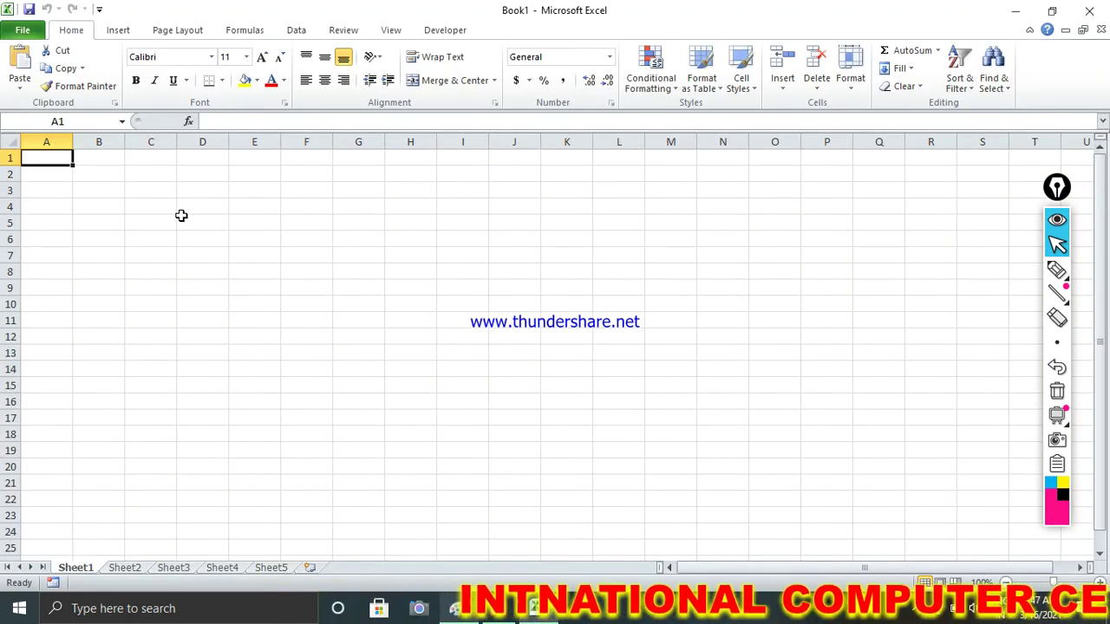
ctrl+scroll(159, 219, up, 4)
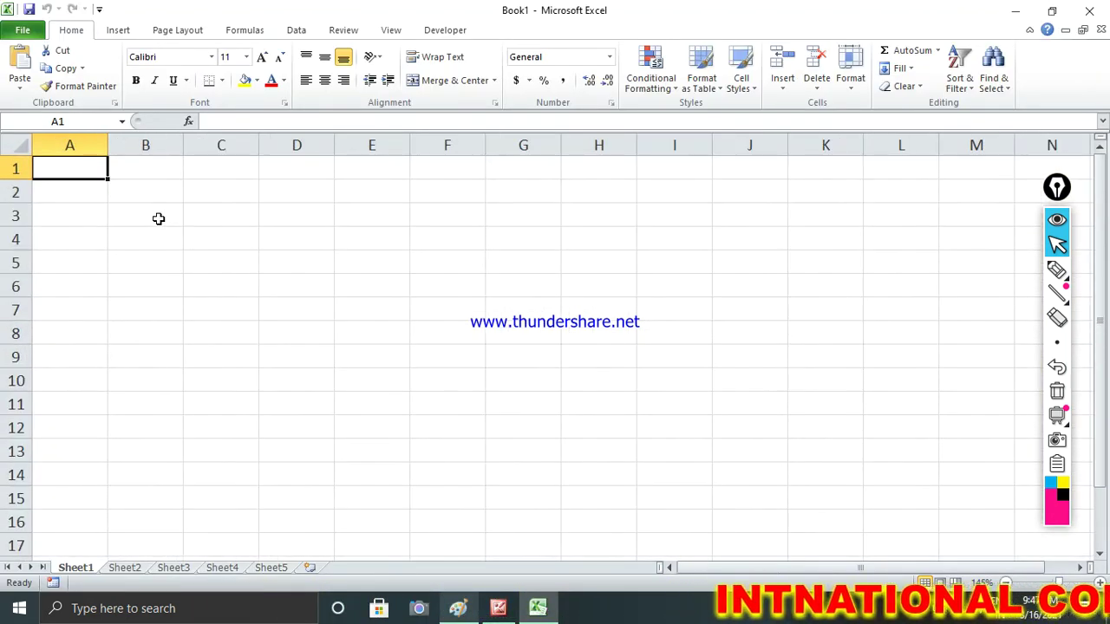
ctrl+scroll(159, 218, up, 1)
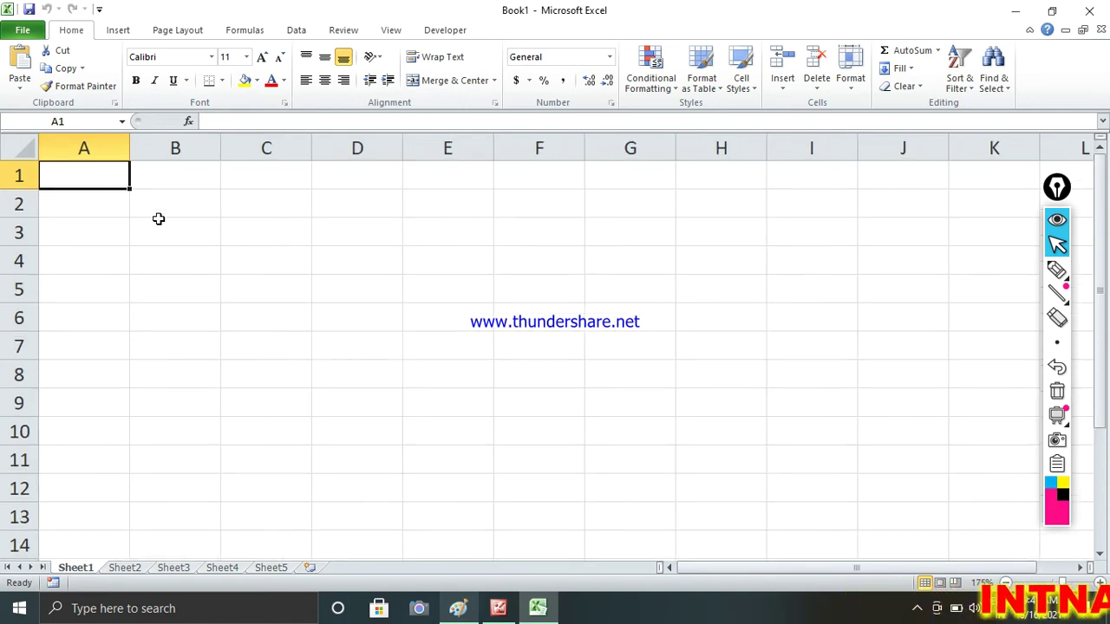
click(33, 34)
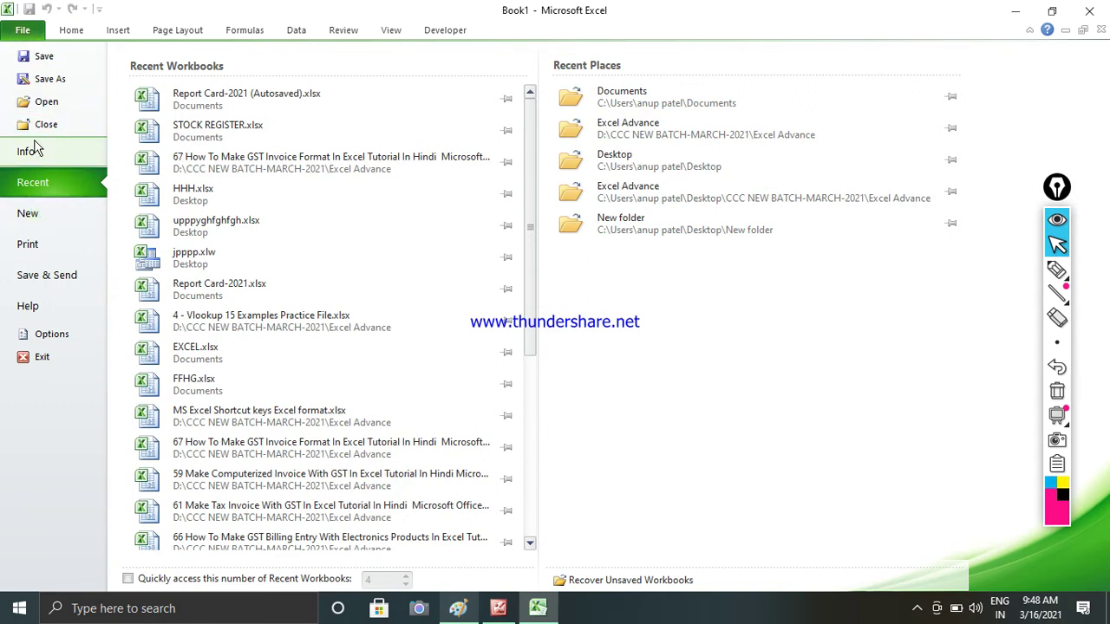
key(Escape)
click(142, 228)
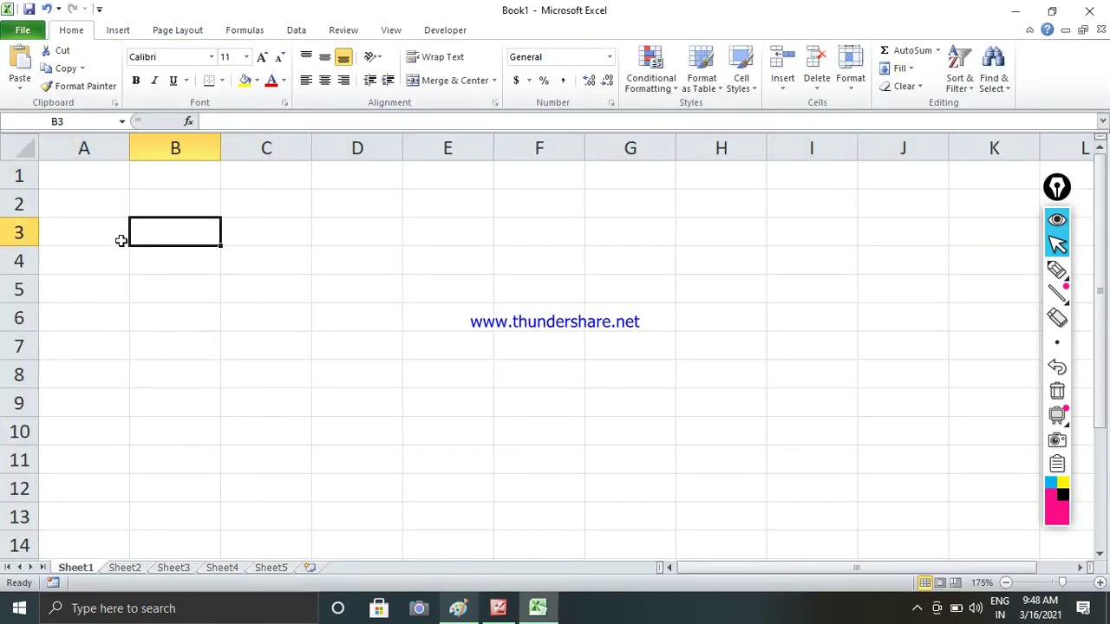
click(123, 232)
click(173, 205)
click(197, 295)
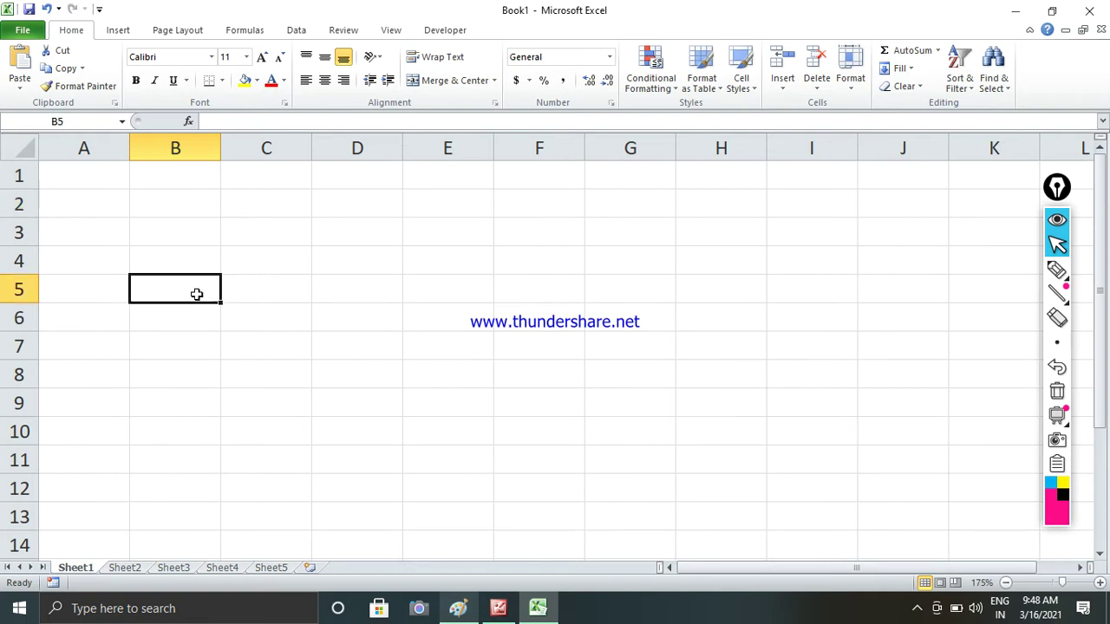
click(98, 178)
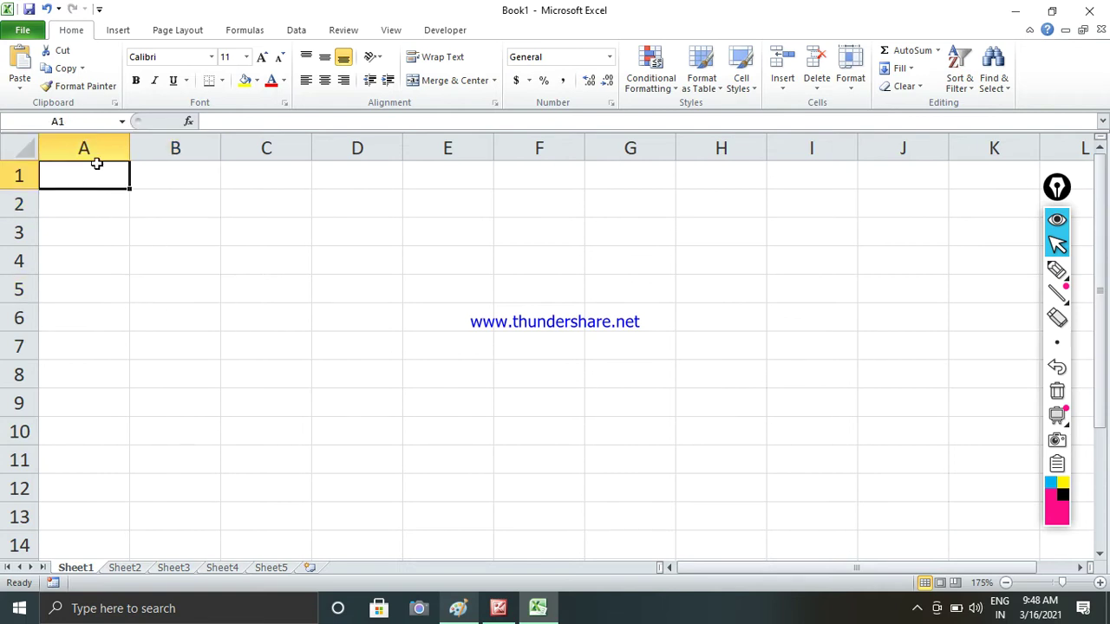
Open the recent workbook Report Card-2021 (Autosaved).xlsx and look over its report card sheet
click(38, 37)
click(203, 105)
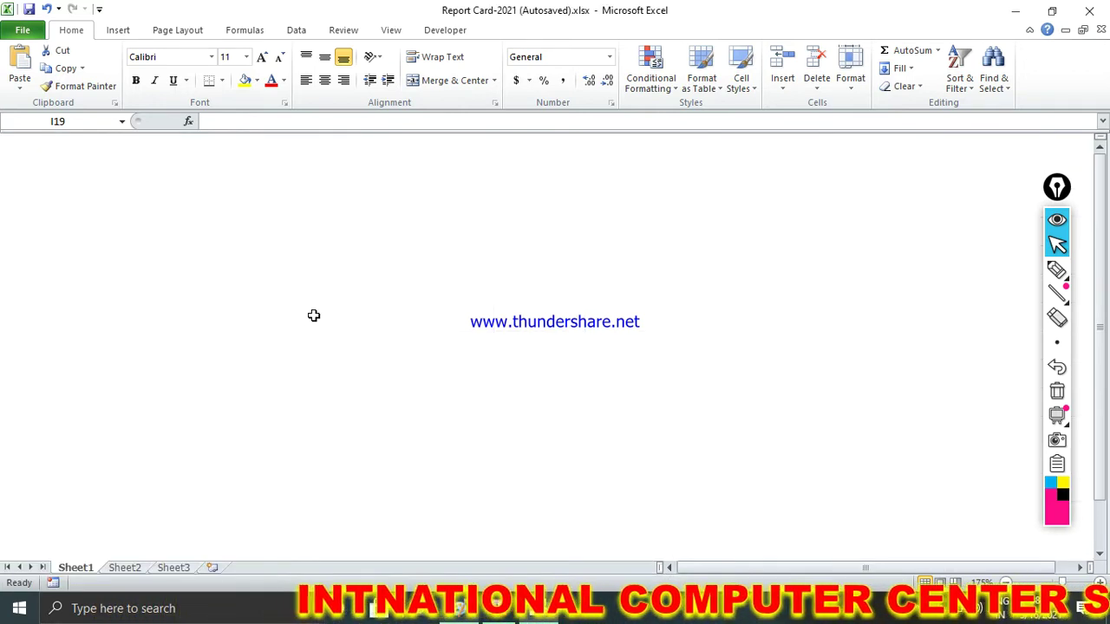
scroll(313, 310, down, 4)
scroll(313, 310, up, 4)
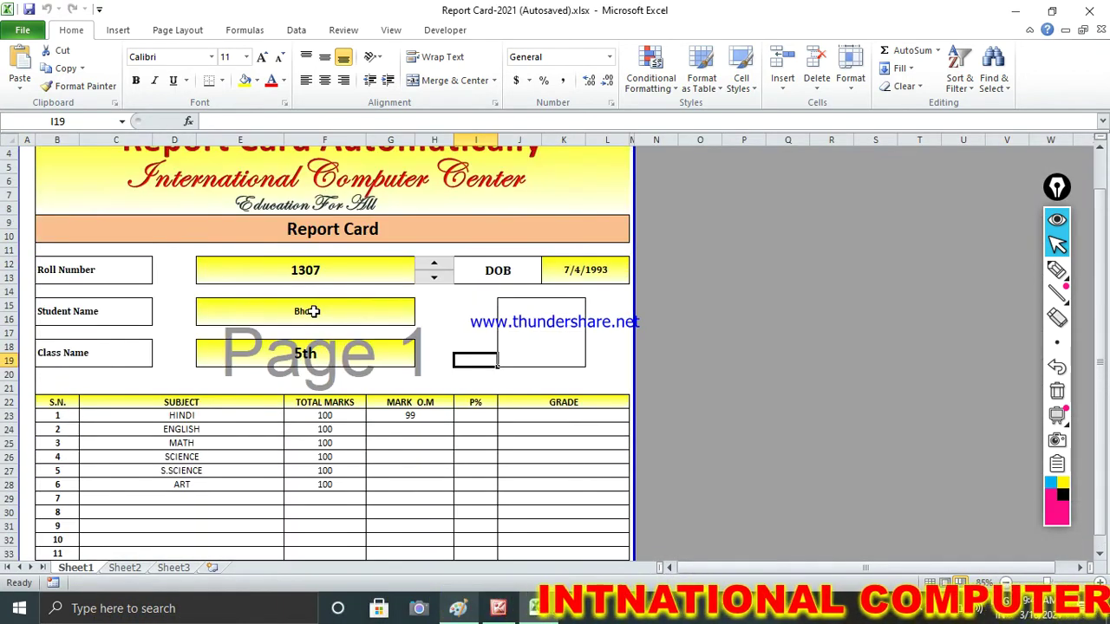
scroll(313, 311, down, 3)
scroll(313, 311, up, 3)
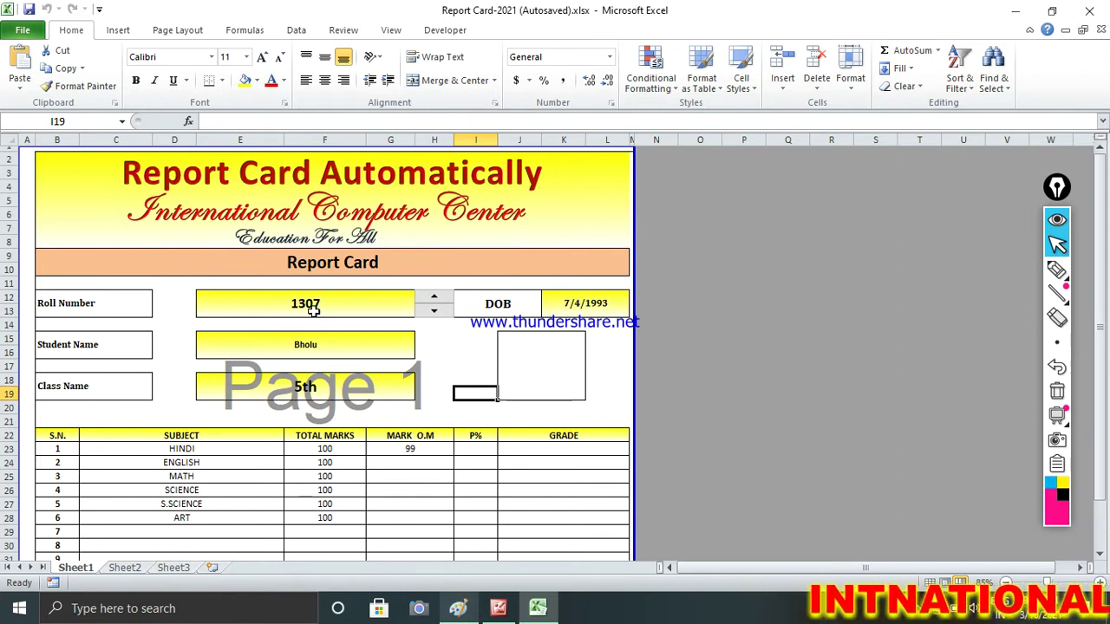
Save the report card workbook under its existing name and deselect the title text box
click(78, 183)
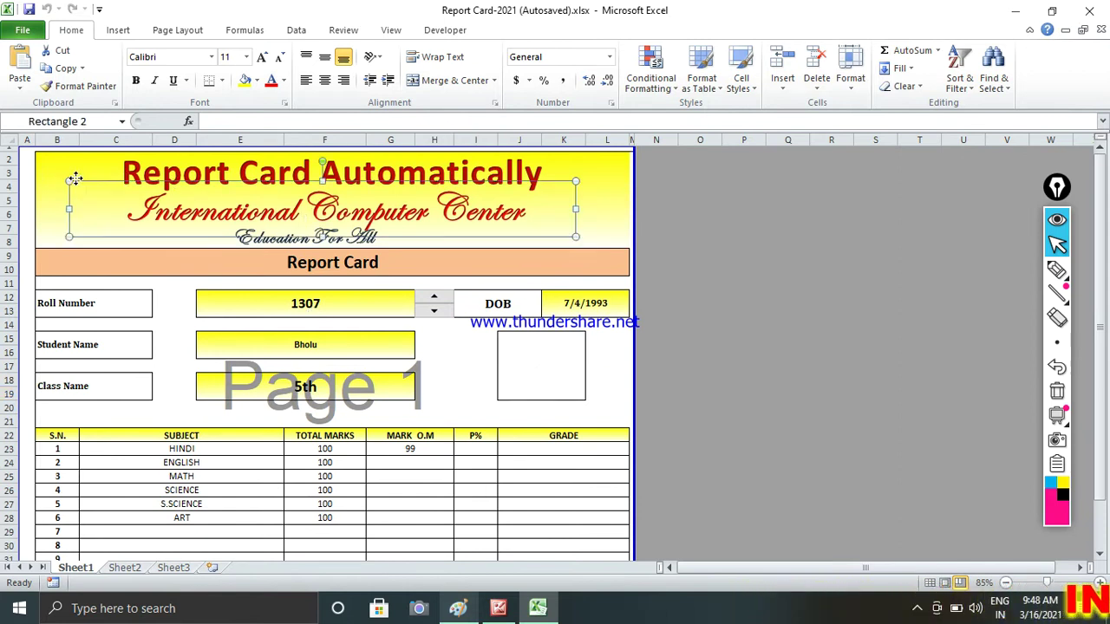
click(23, 32)
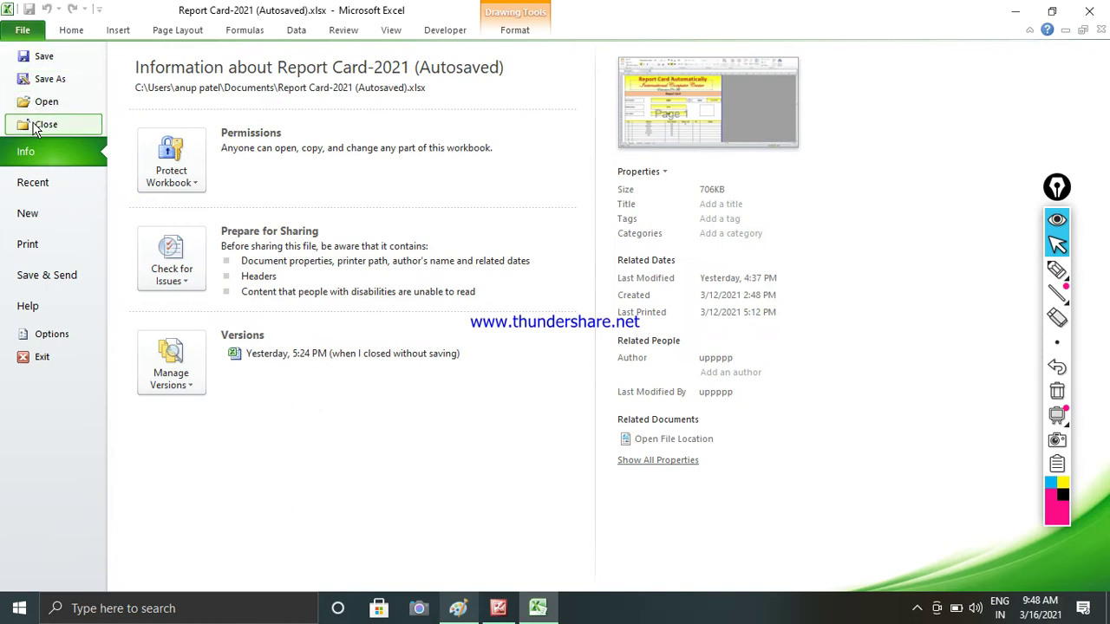
click(39, 56)
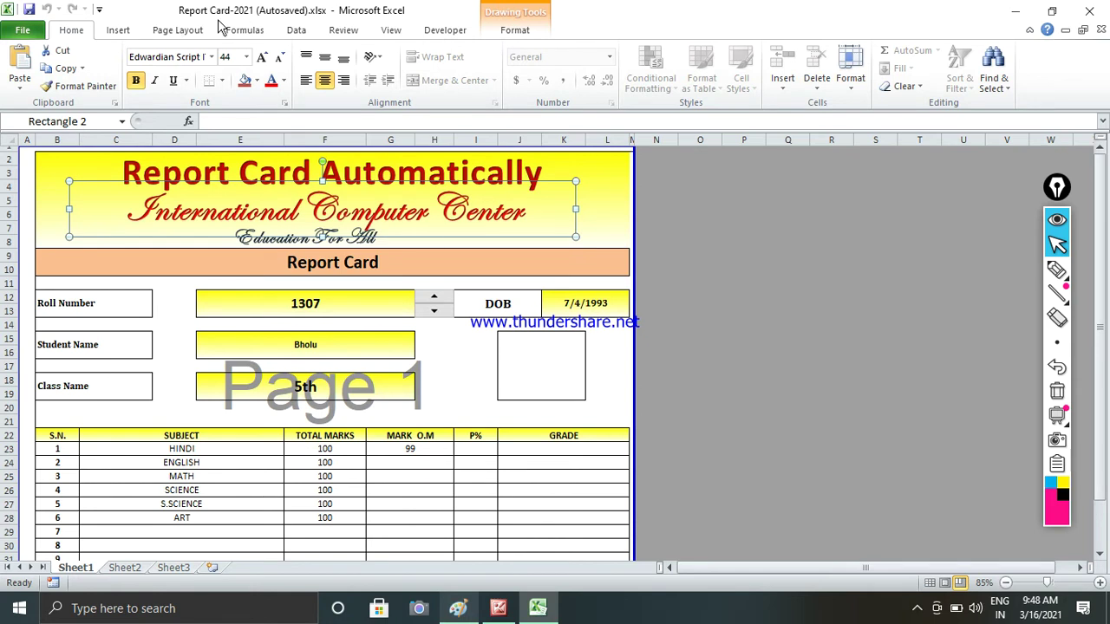
click(472, 364)
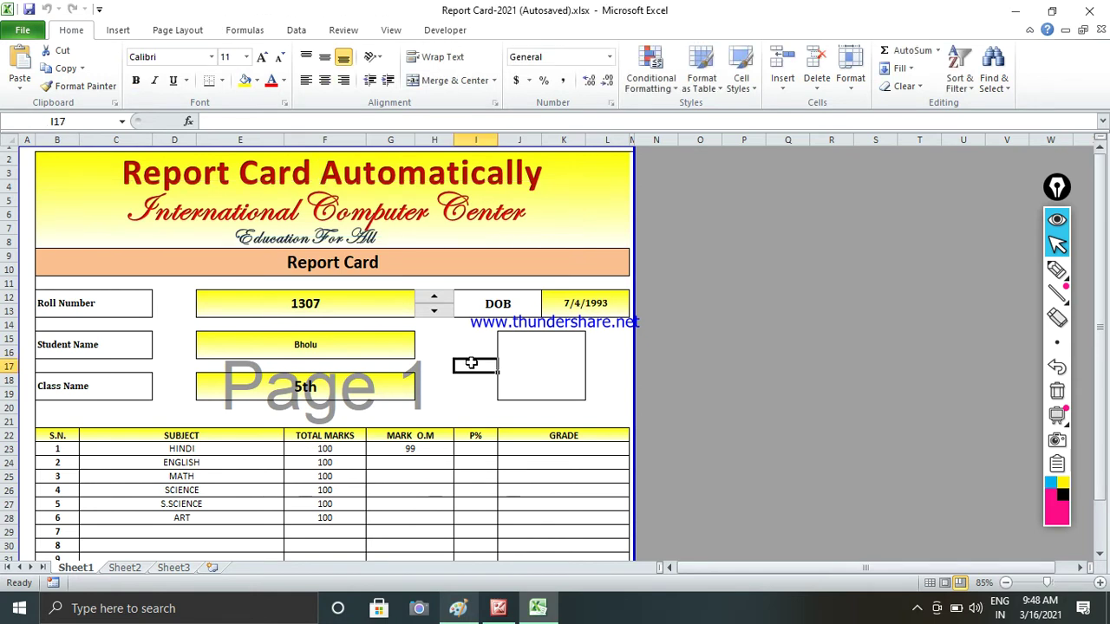
Review the workbook's information page, including its preview and properties, and return to the sheet
click(35, 33)
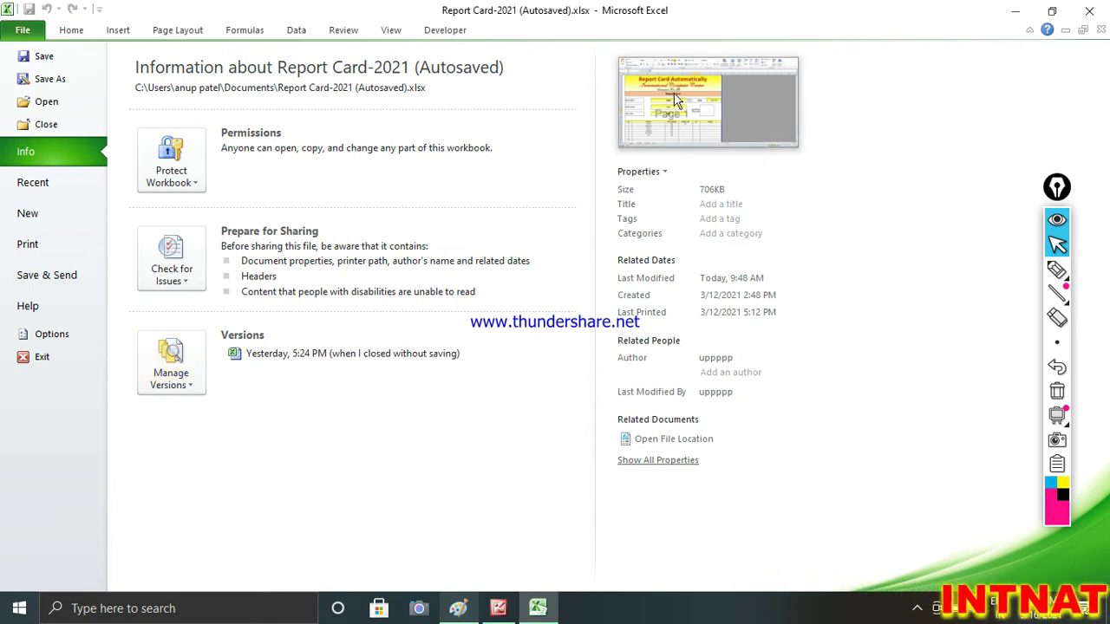
key(Escape)
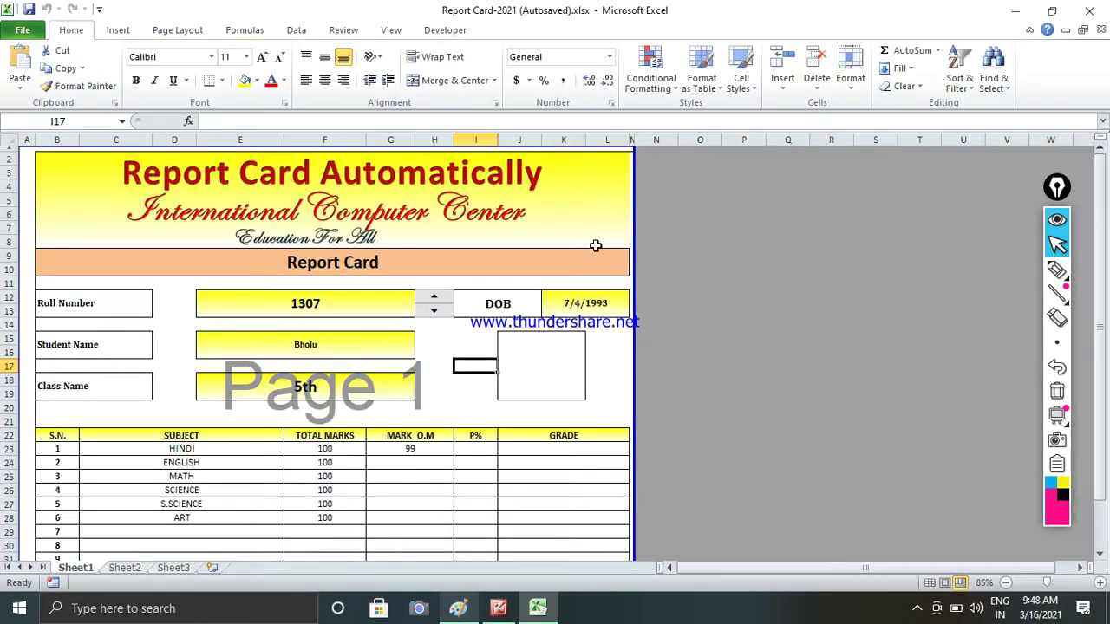
click(413, 243)
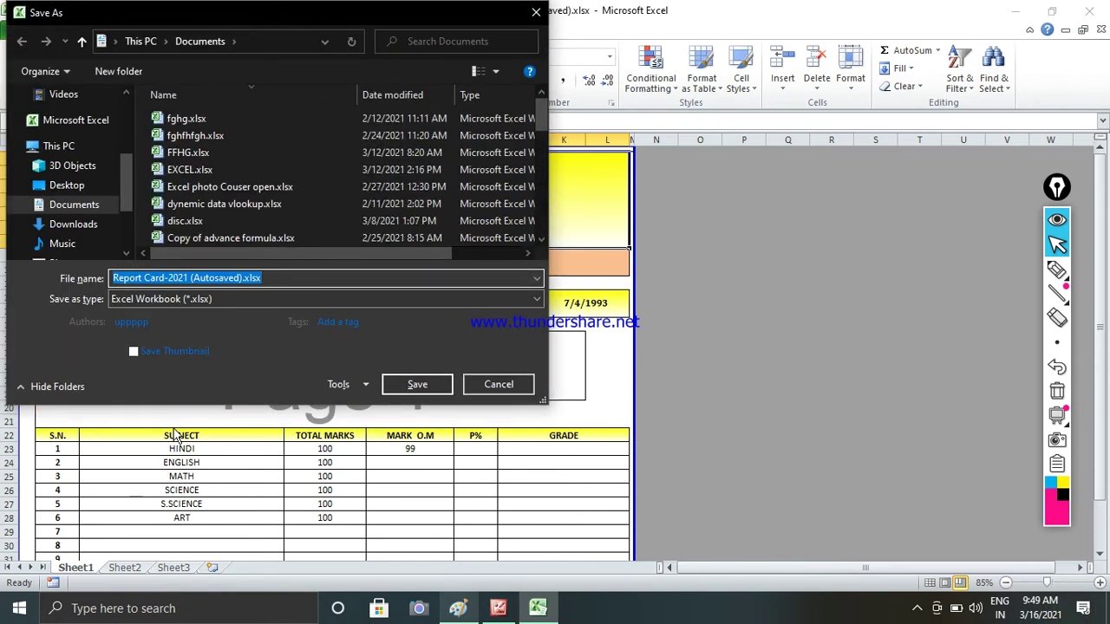
key(Escape)
key(F12)
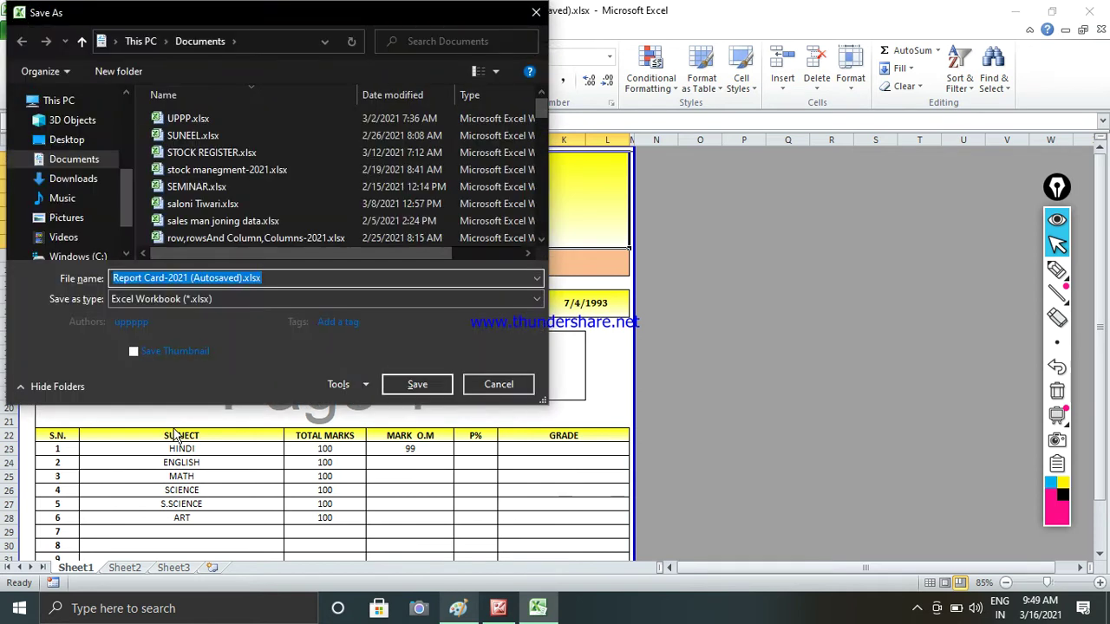
key(Escape)
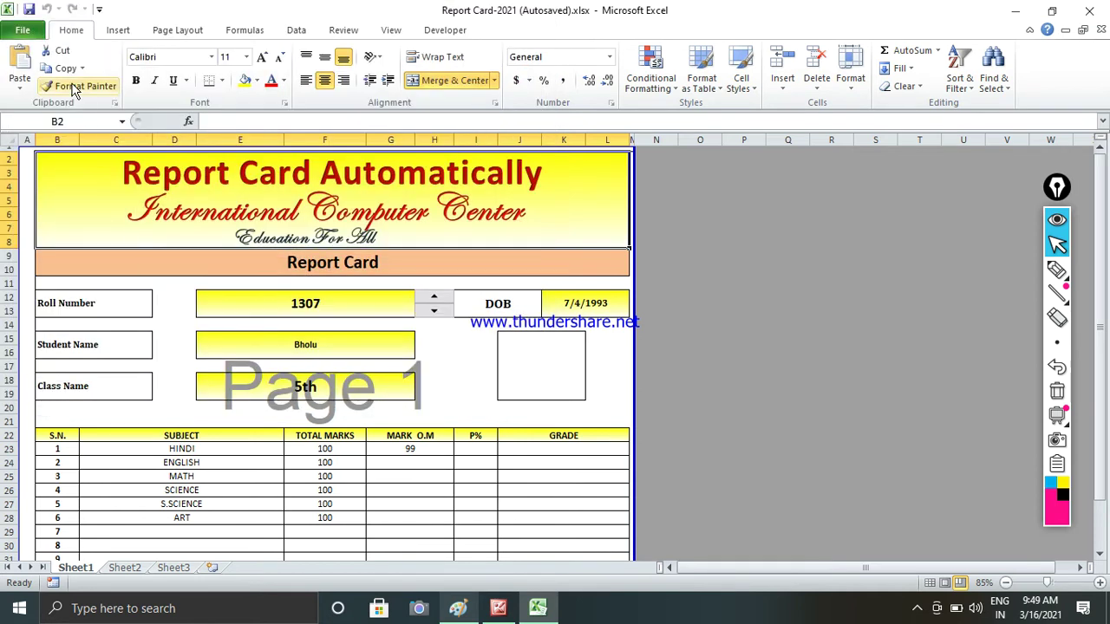
Check the workbook's protection, sharing and version information again and look over the report card sheet
click(34, 33)
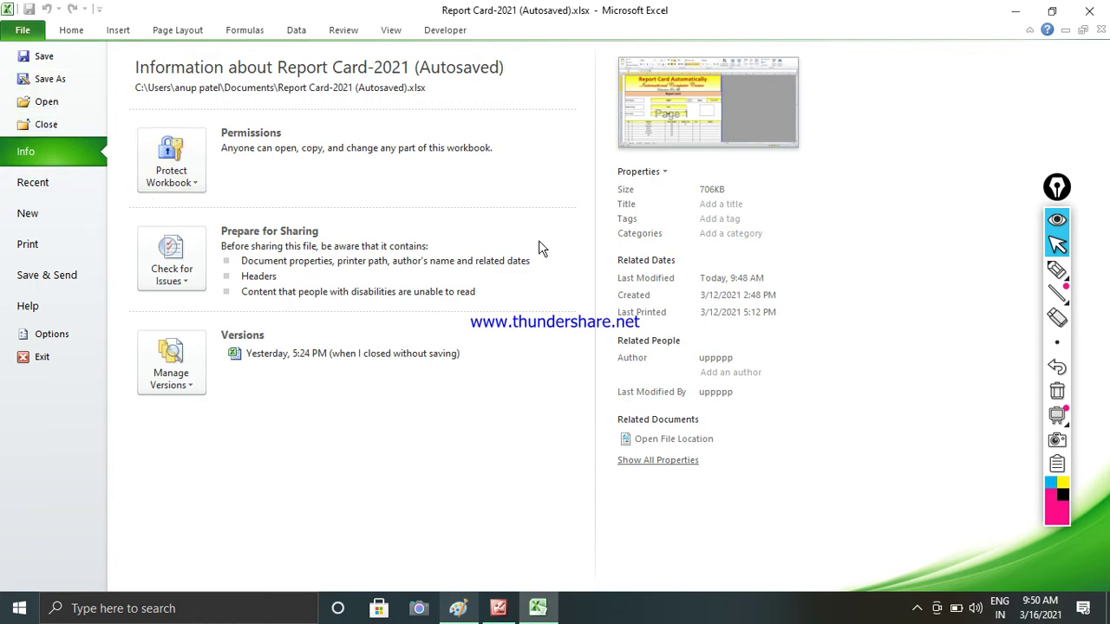
key(Escape)
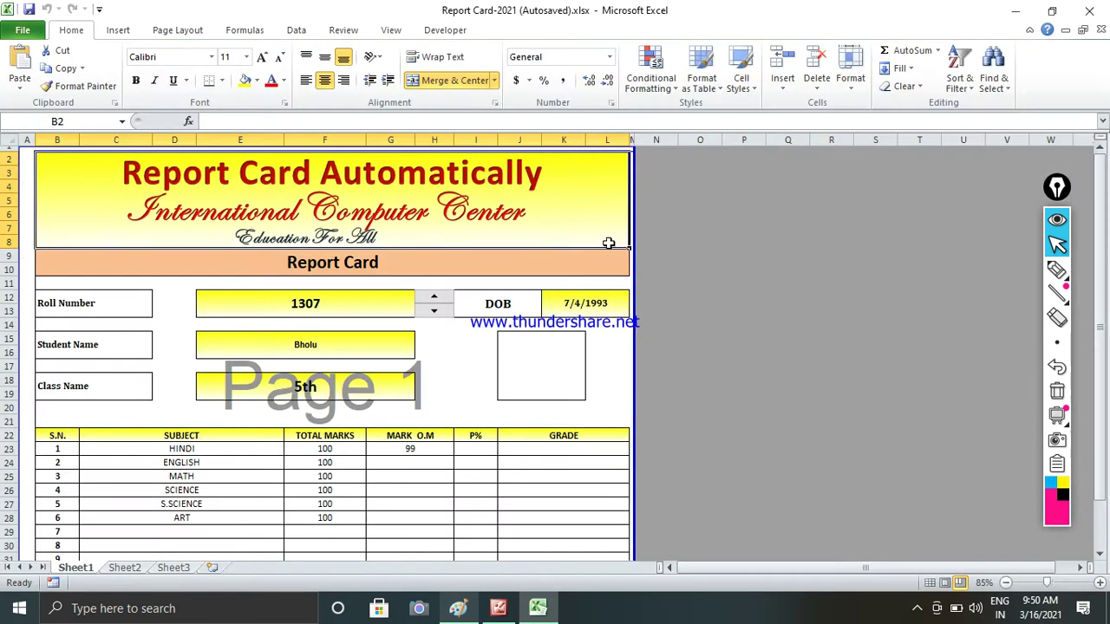
click(475, 340)
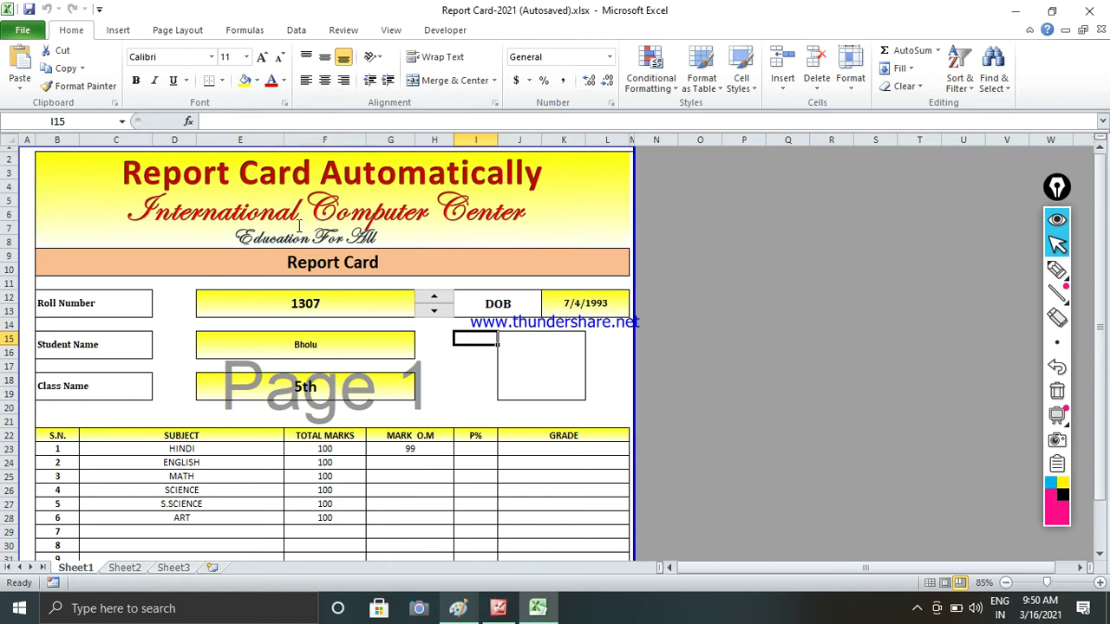
scroll(318, 277, down, 5)
scroll(315, 277, up, 5)
Choose Microsoft Print to PDF as the printer, start printing the report card, and cancel the file-saving dialog
click(23, 32)
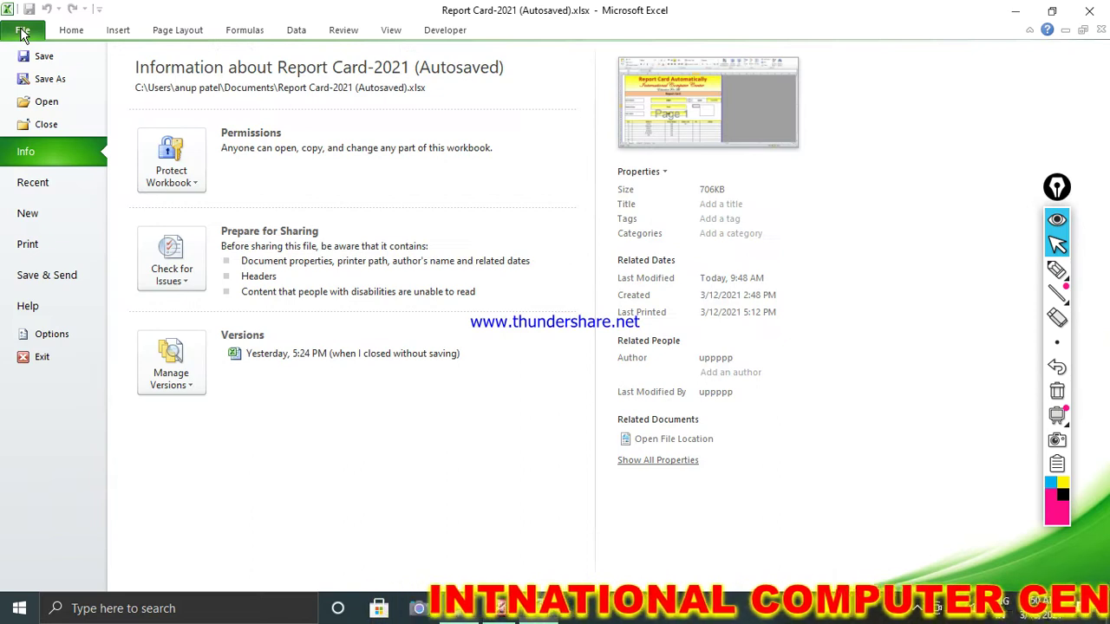
click(29, 256)
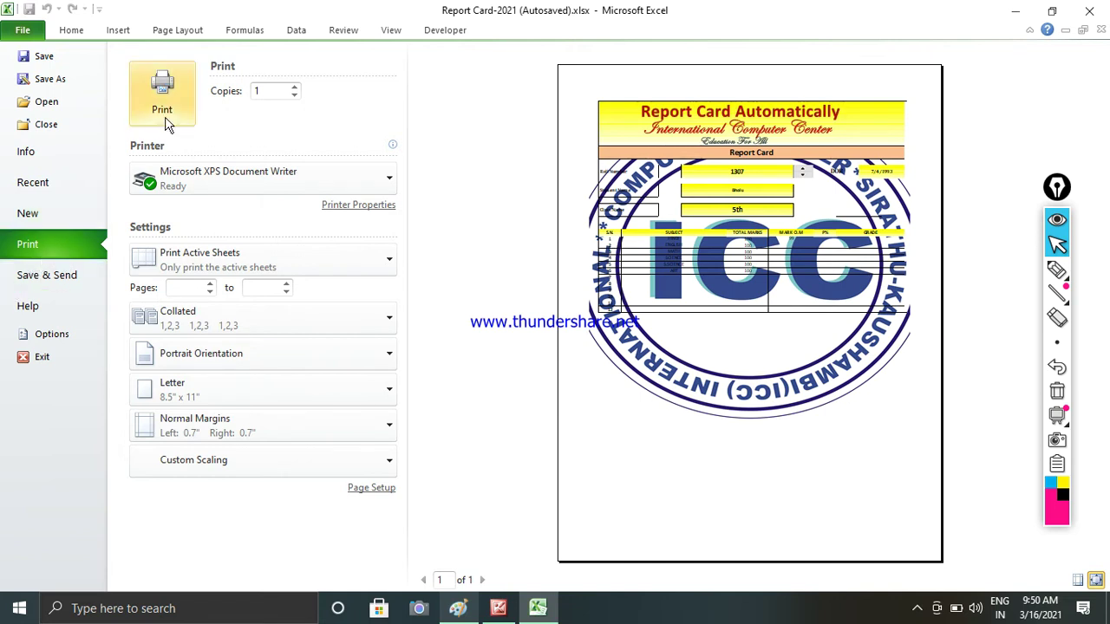
click(241, 176)
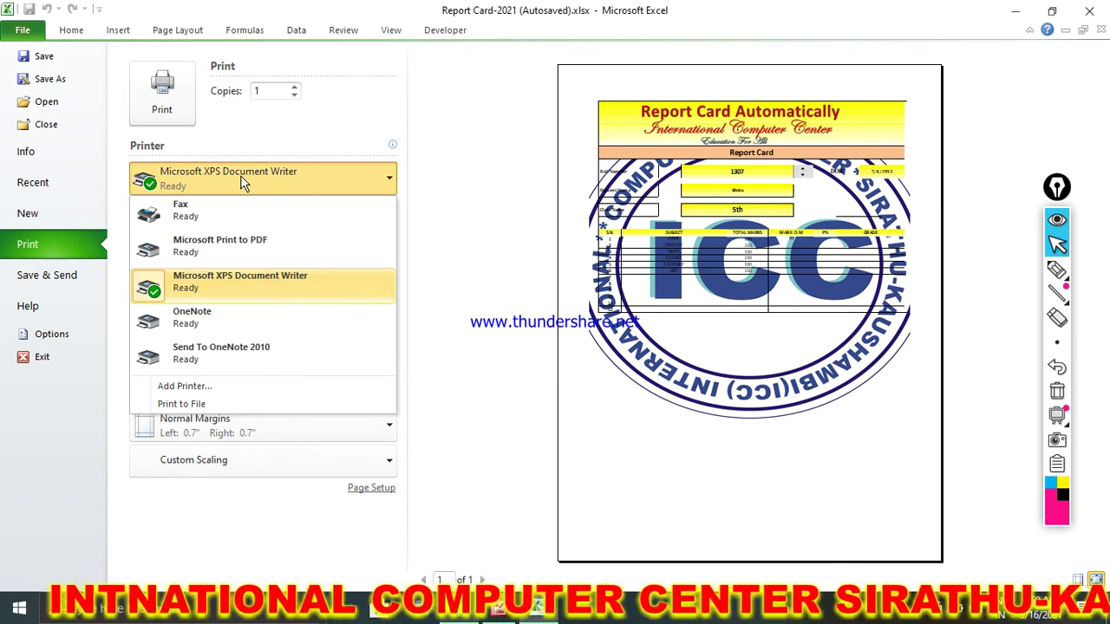
click(254, 249)
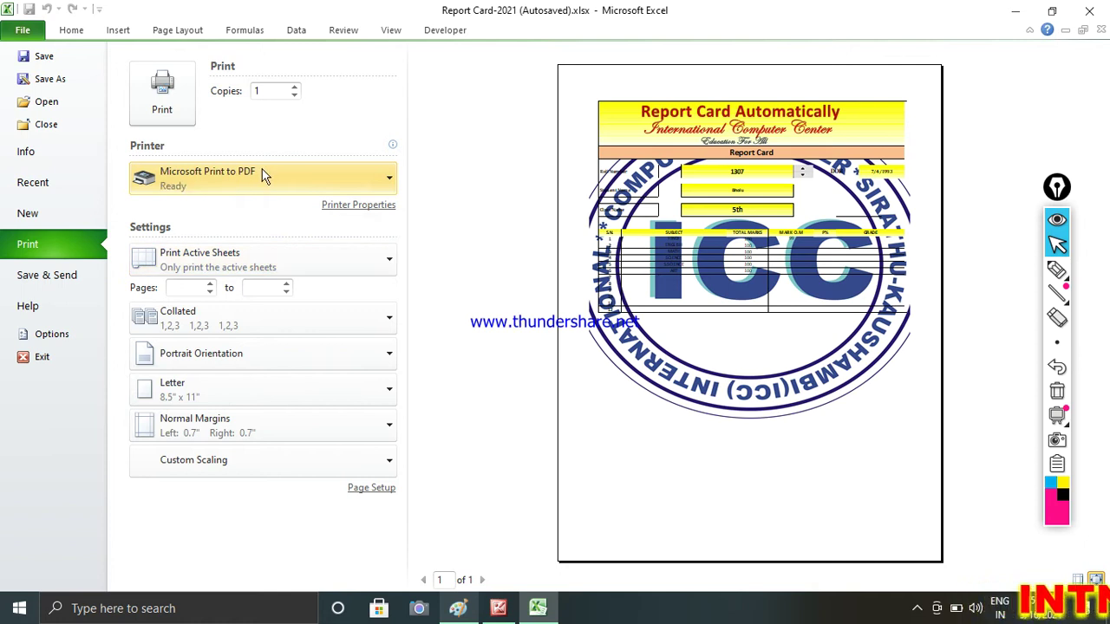
click(162, 111)
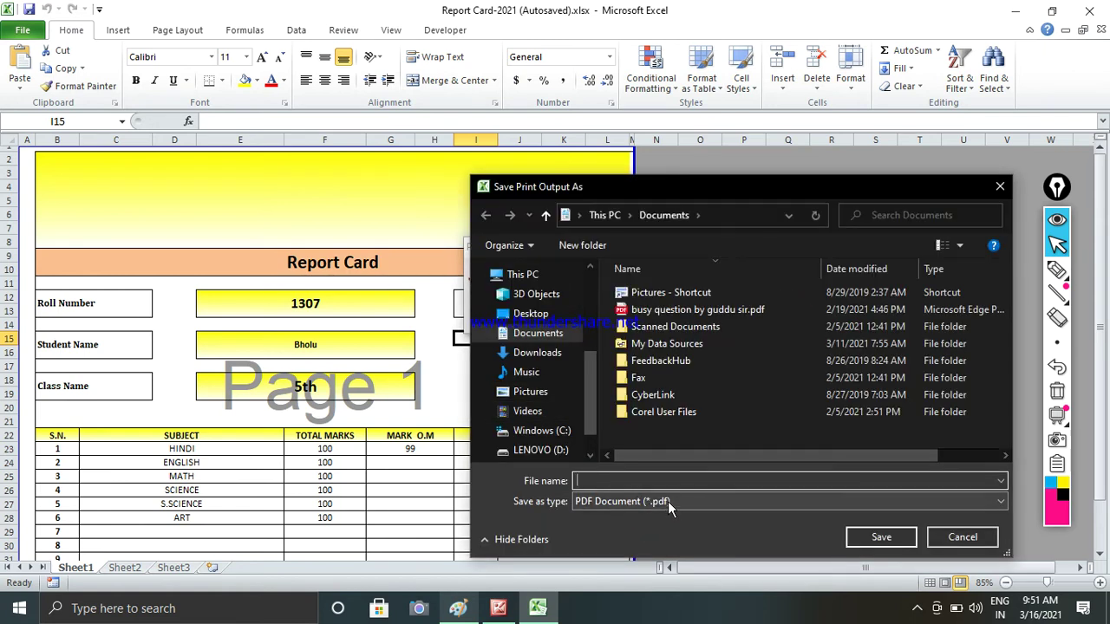
click(959, 538)
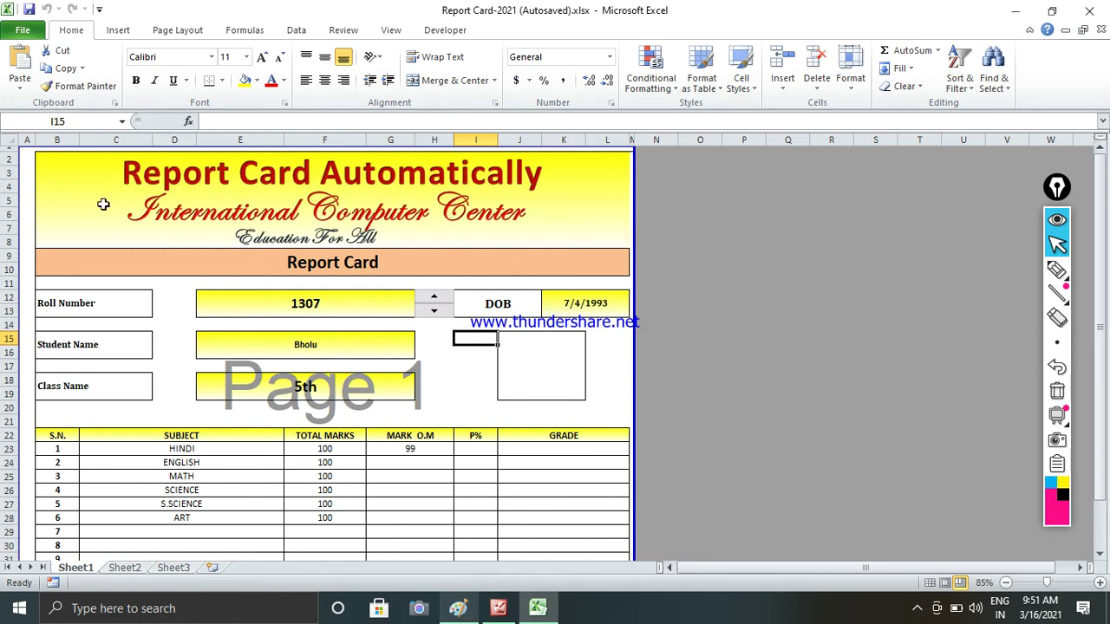
Print the report card to a PDF file on the Desktop, naming it "PDF BY" followed by the author's name
click(23, 31)
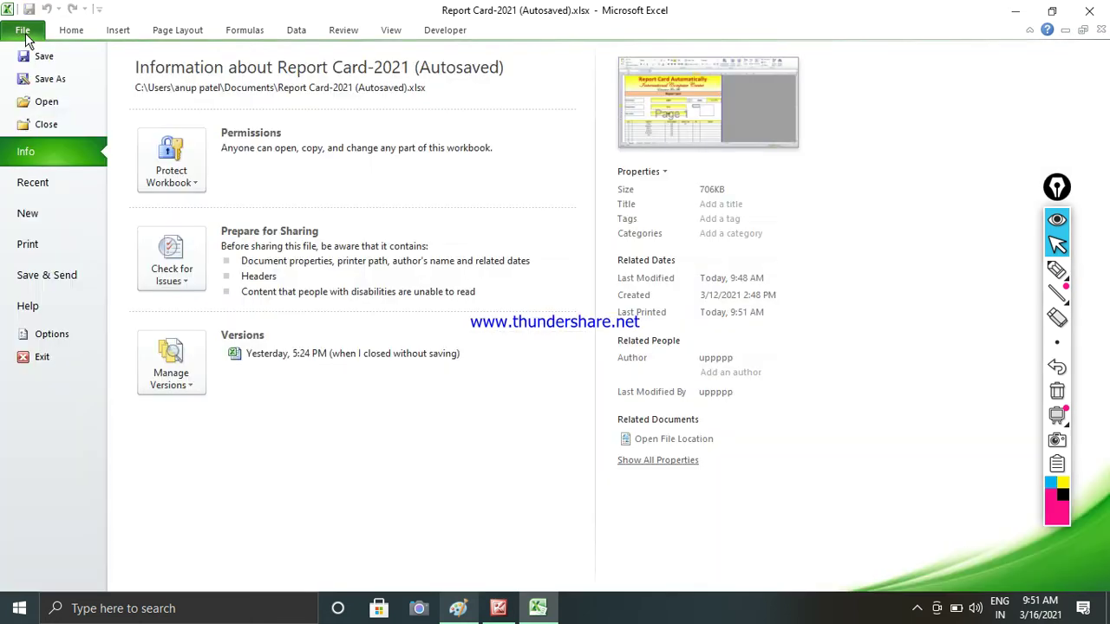
click(27, 246)
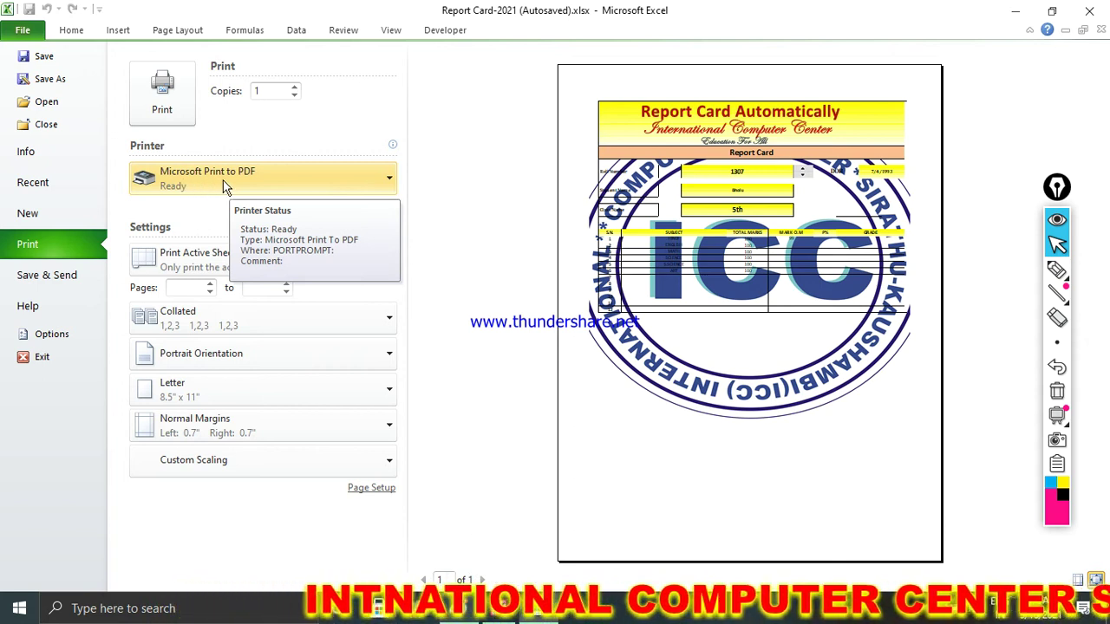
click(181, 111)
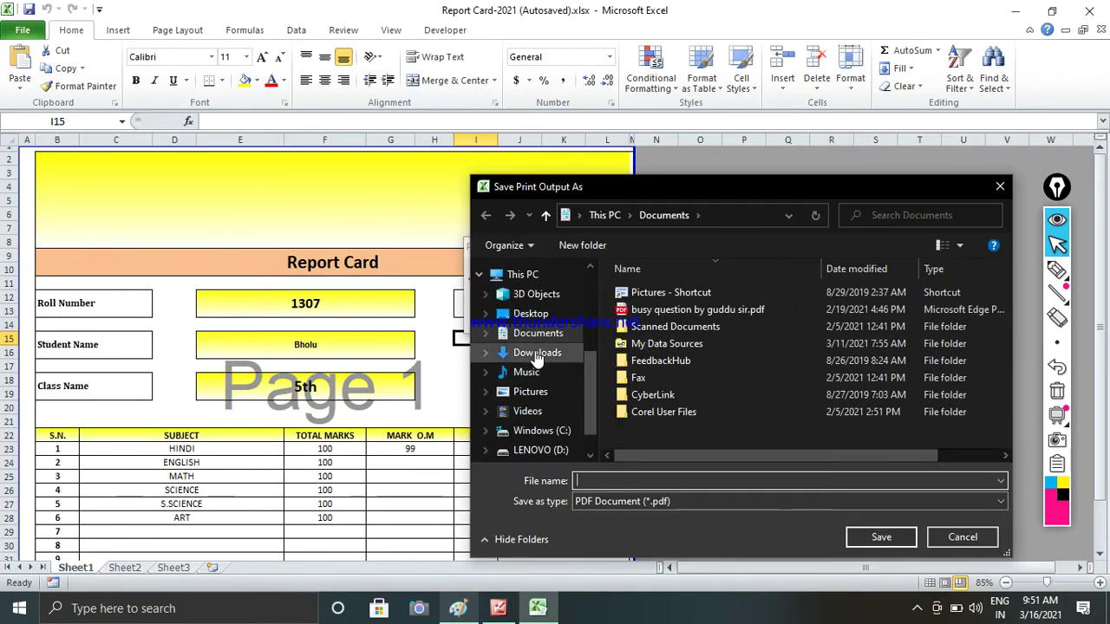
click(530, 314)
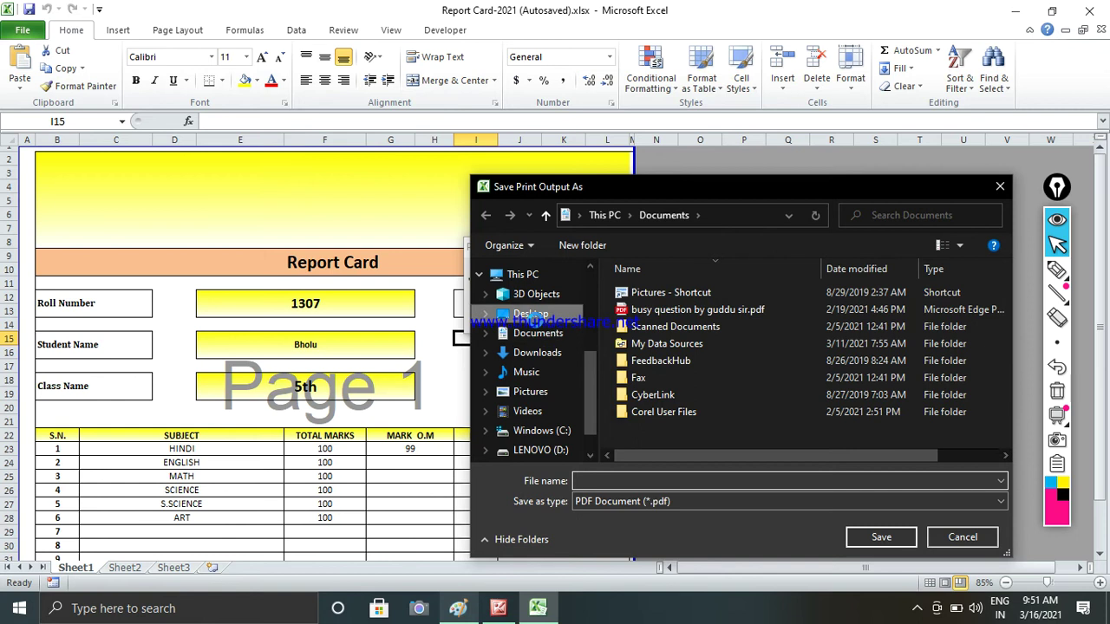
click(598, 478)
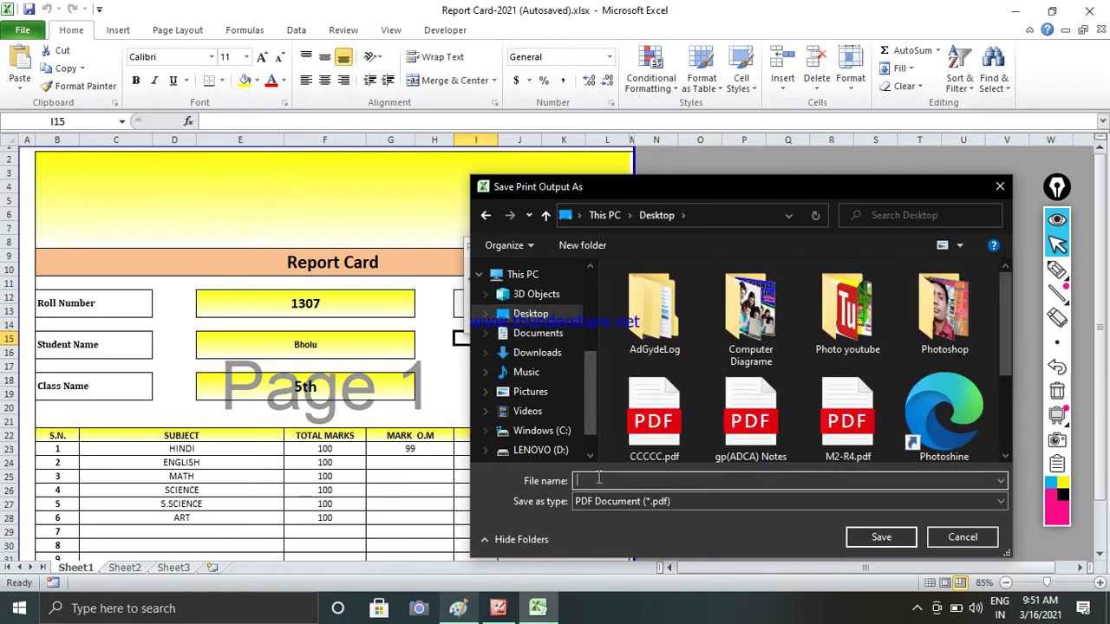
text(PDF BY GUDDU)
key(Return)
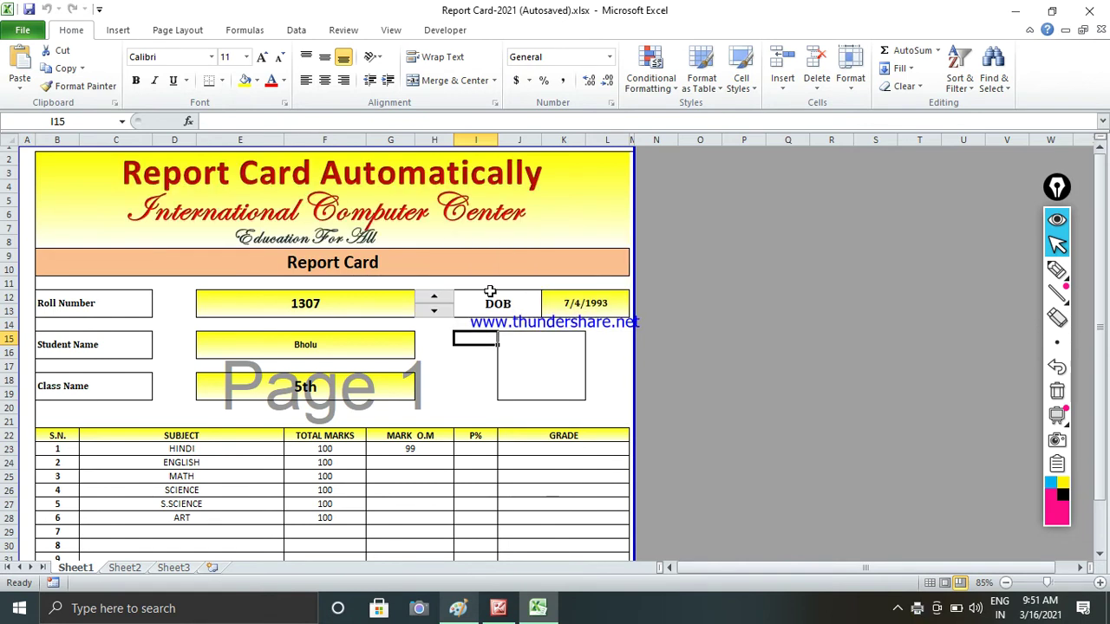
Minimize the workbook and the picture viewer windows to show the desktop
click(1017, 11)
click(1013, 10)
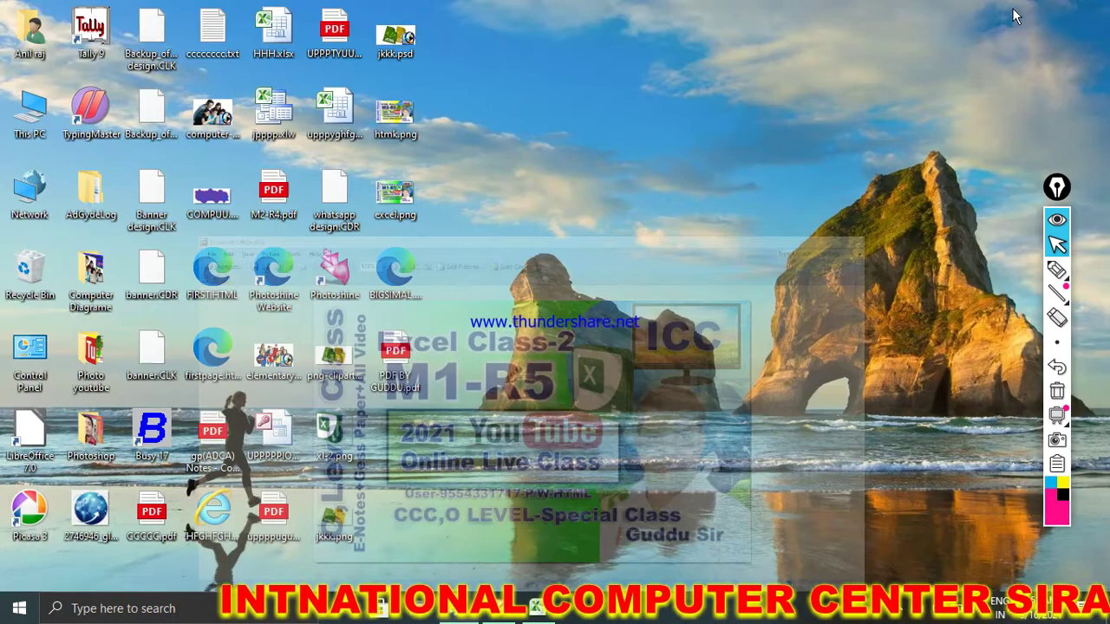
Move the printed report card PDF to an empty area of the desktop and open it
drag(412, 396, 578, 302)
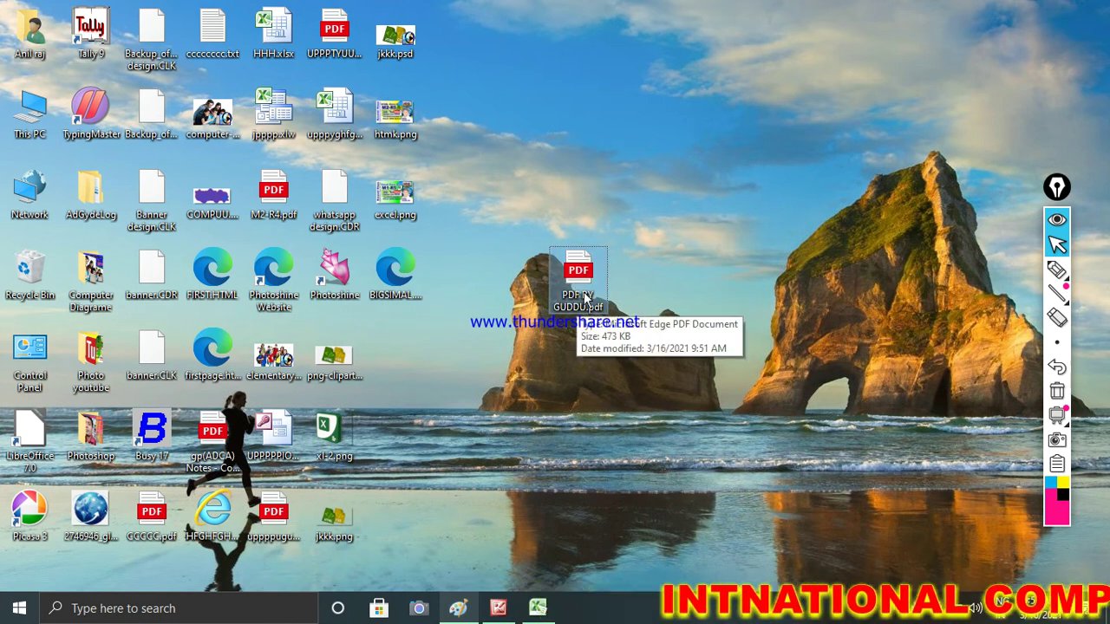
double_click(575, 270)
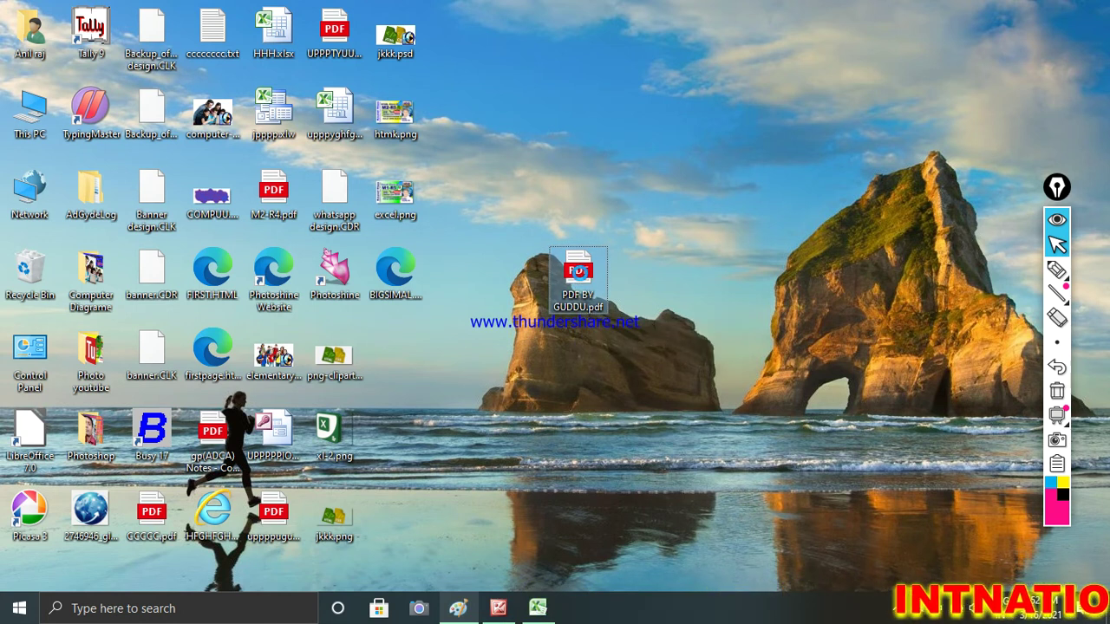
right_click(579, 272)
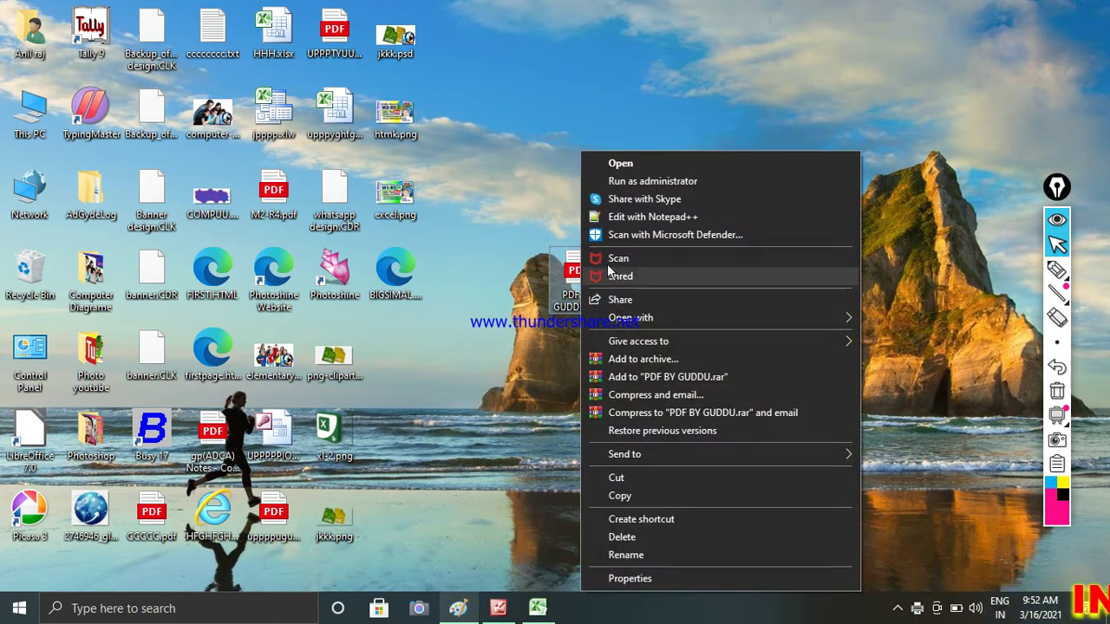
click(622, 163)
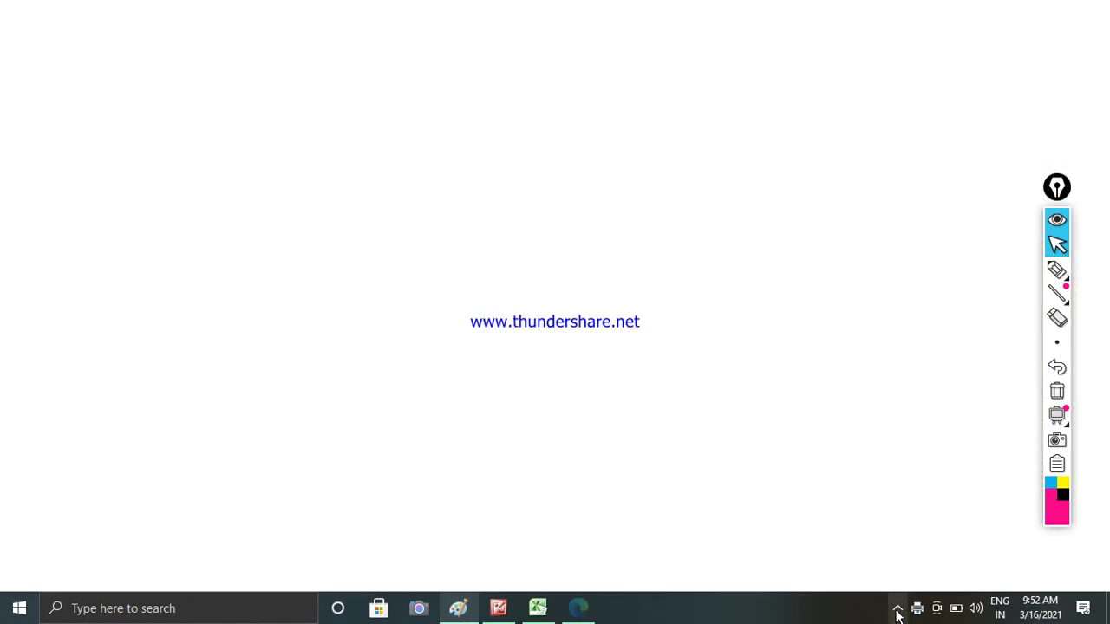
click(897, 613)
click(649, 377)
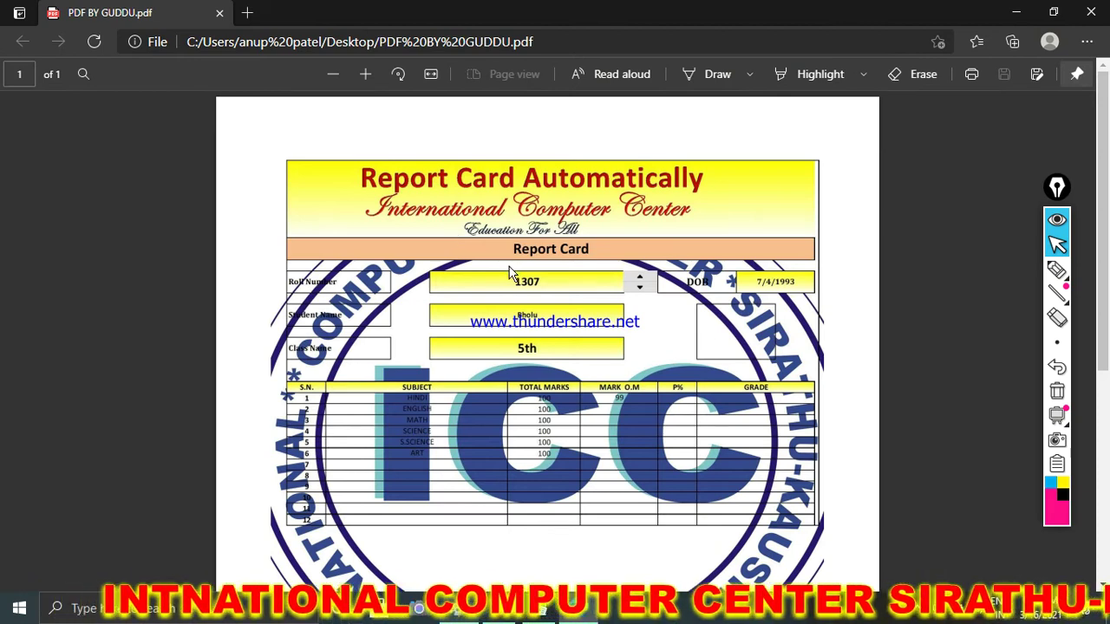
Look over the report card page in the opened PDF and close the viewer
scroll(508, 272, down, 3)
scroll(508, 272, up, 3)
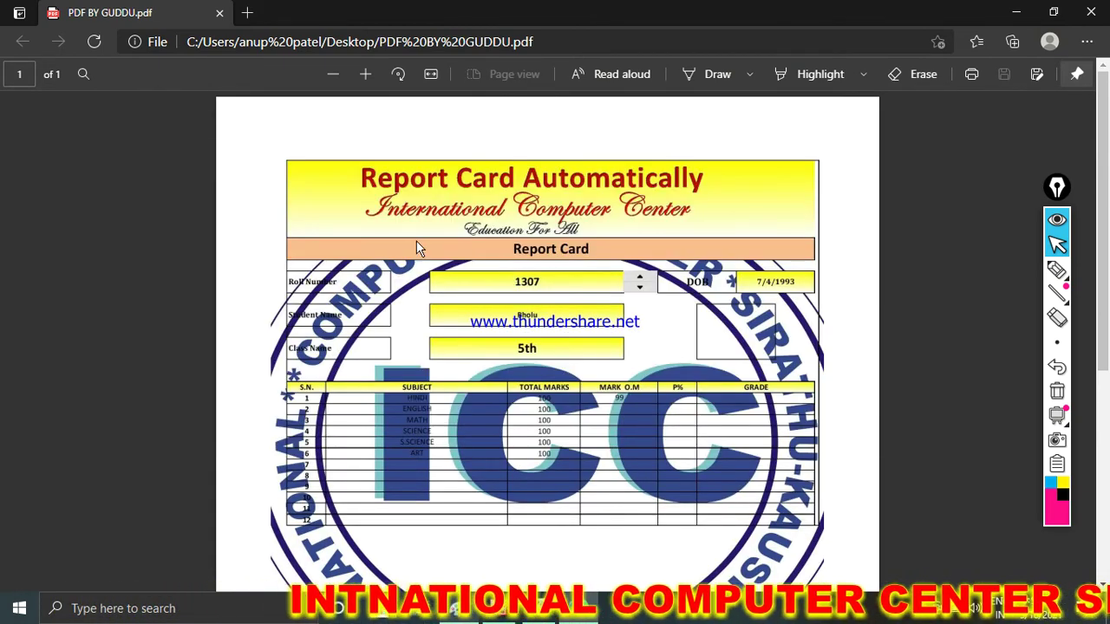
scroll(628, 339, down, 3)
scroll(628, 338, up, 3)
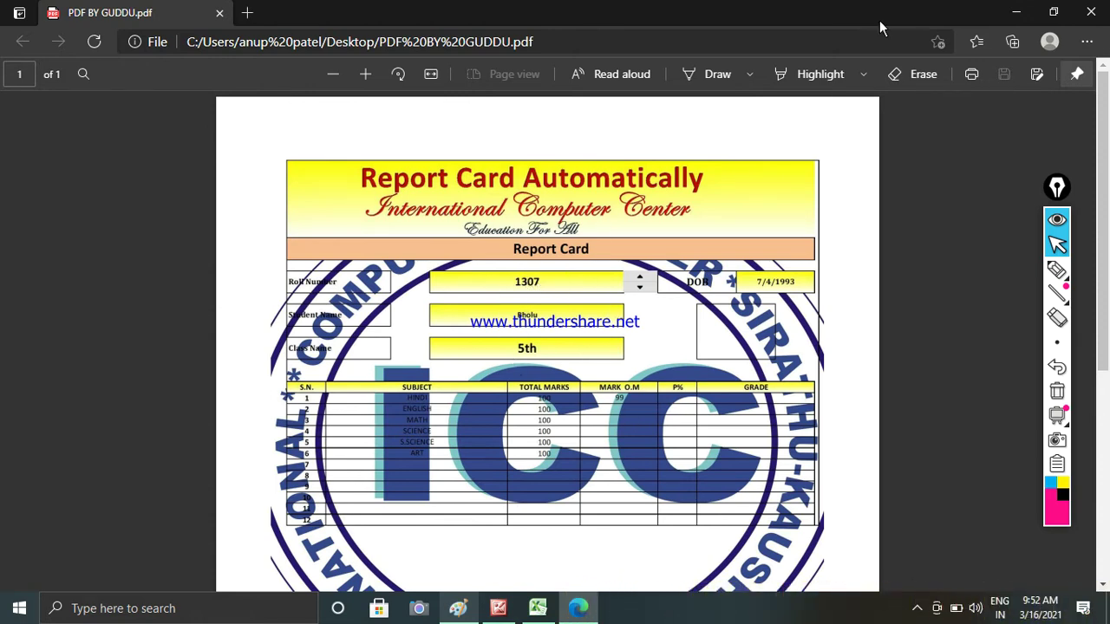
click(1091, 12)
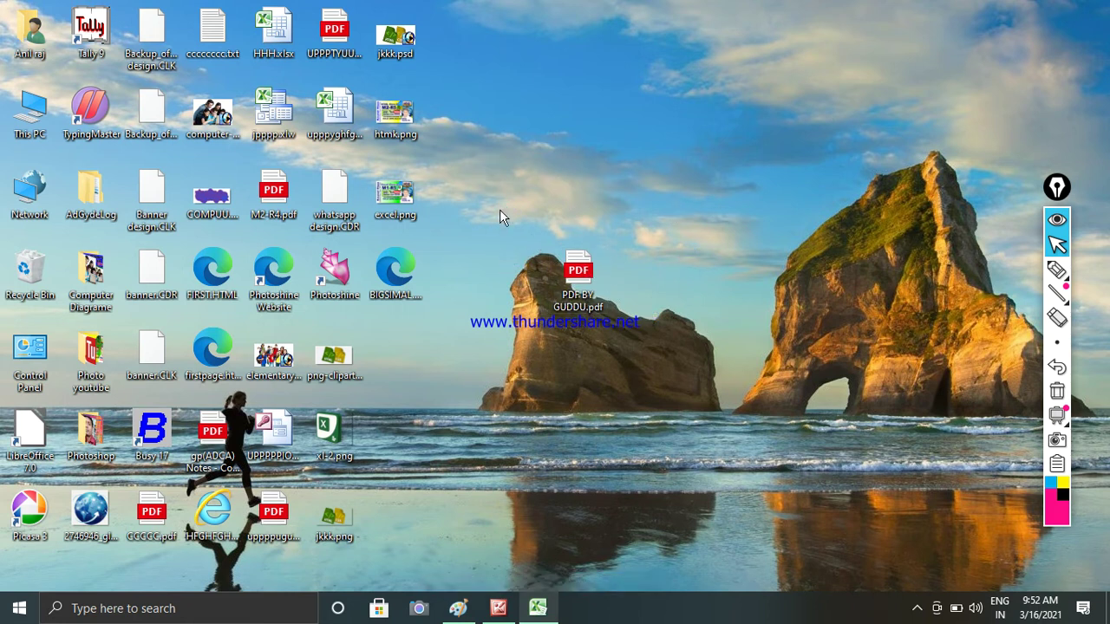
Switch back to the Excel workbook, review the recent workbooks and the print preview, and return to the sheet
click(531, 610)
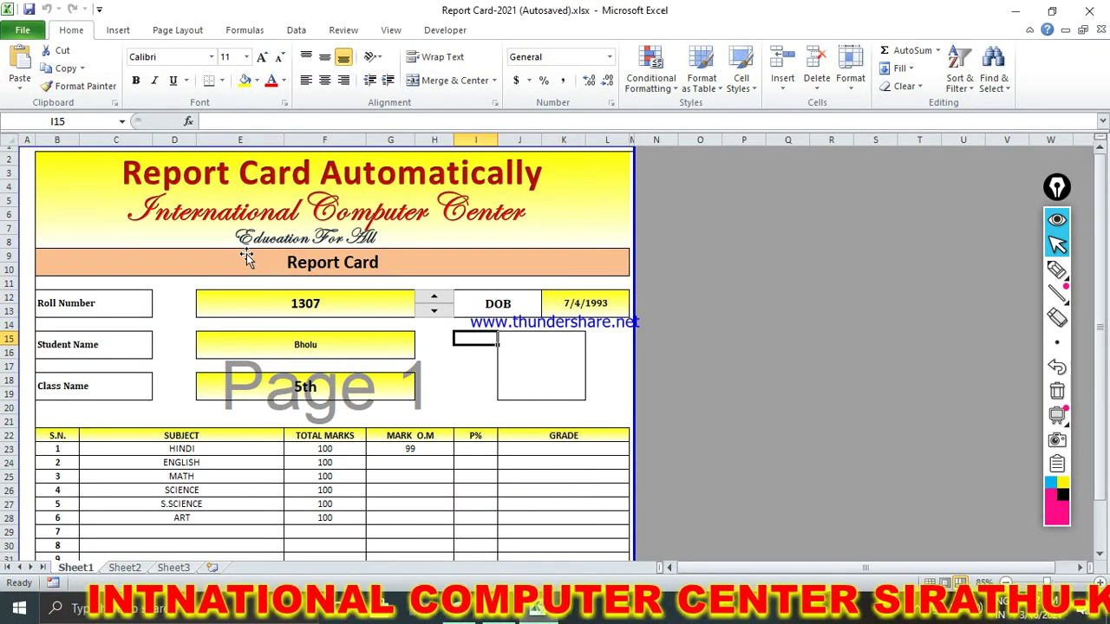
click(23, 30)
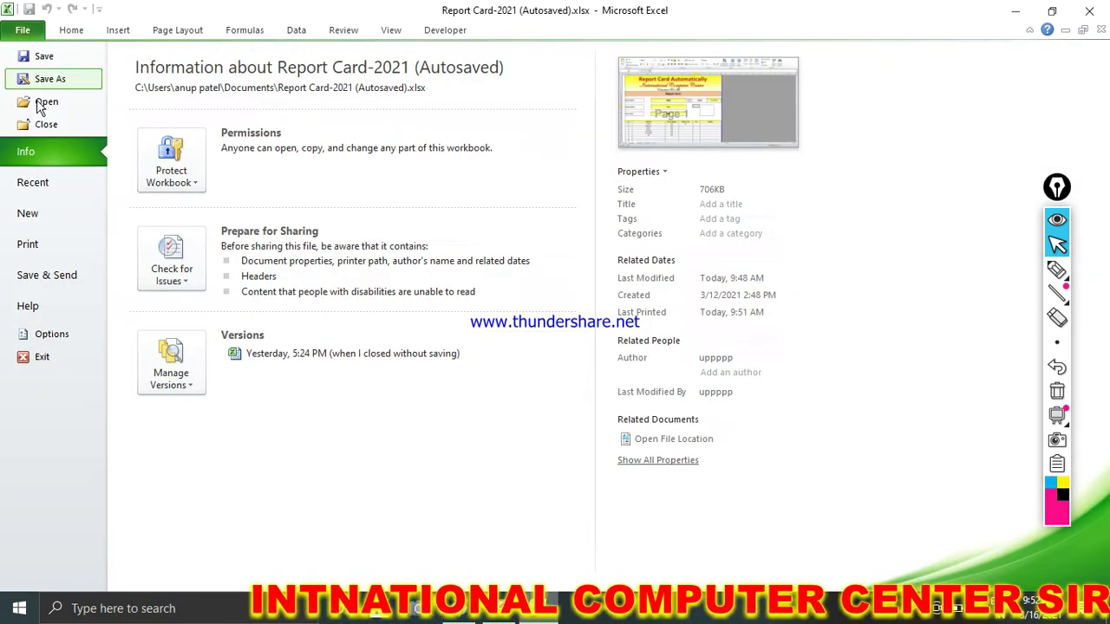
click(38, 193)
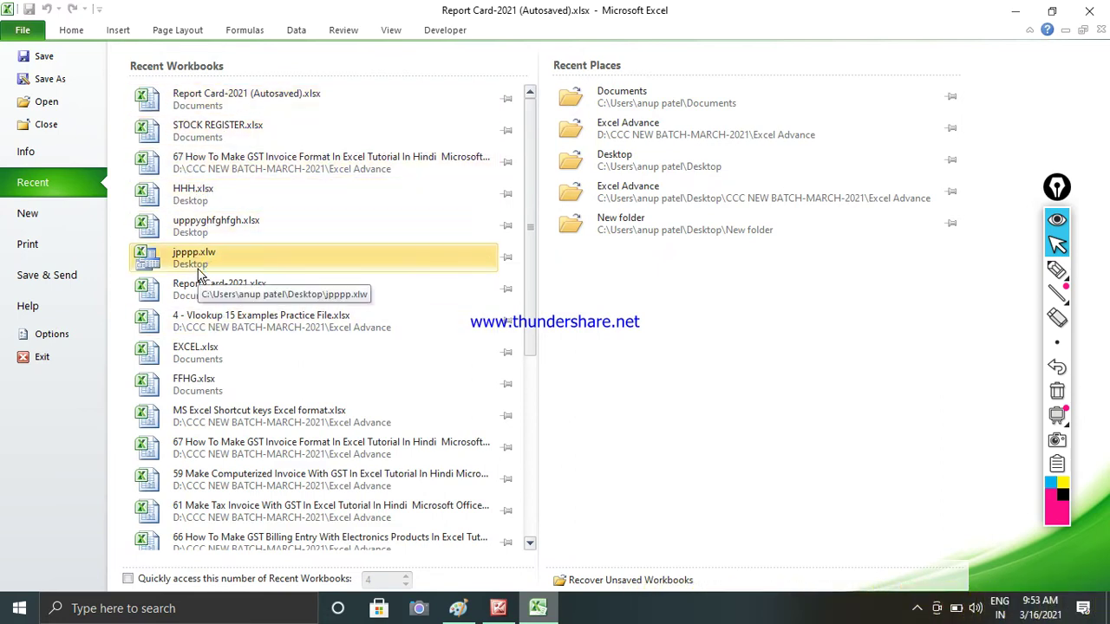
click(40, 246)
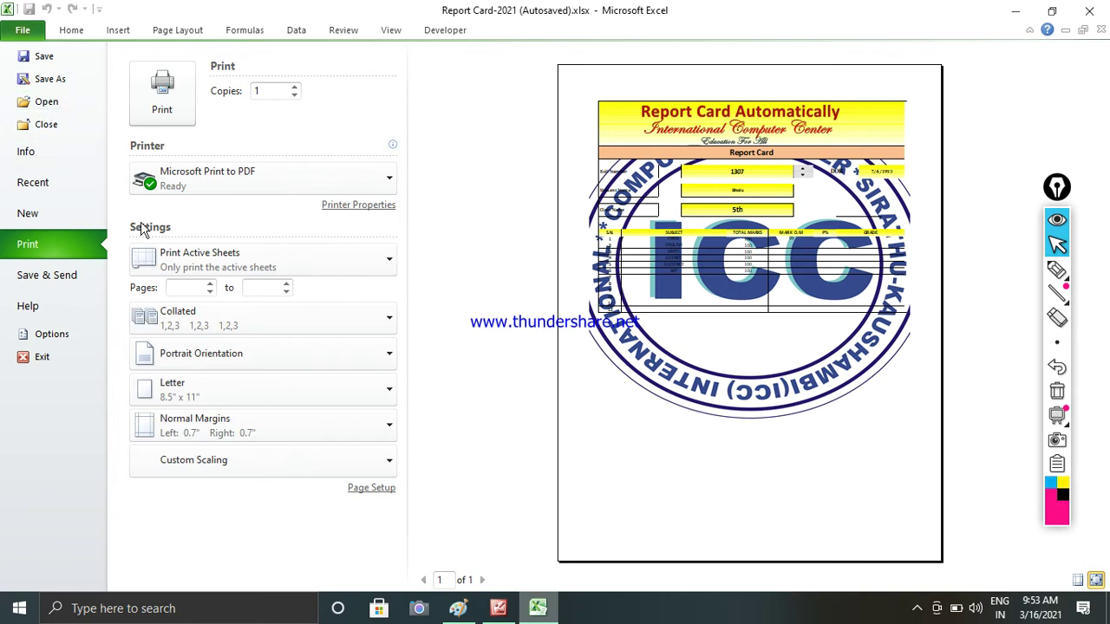
key(Escape)
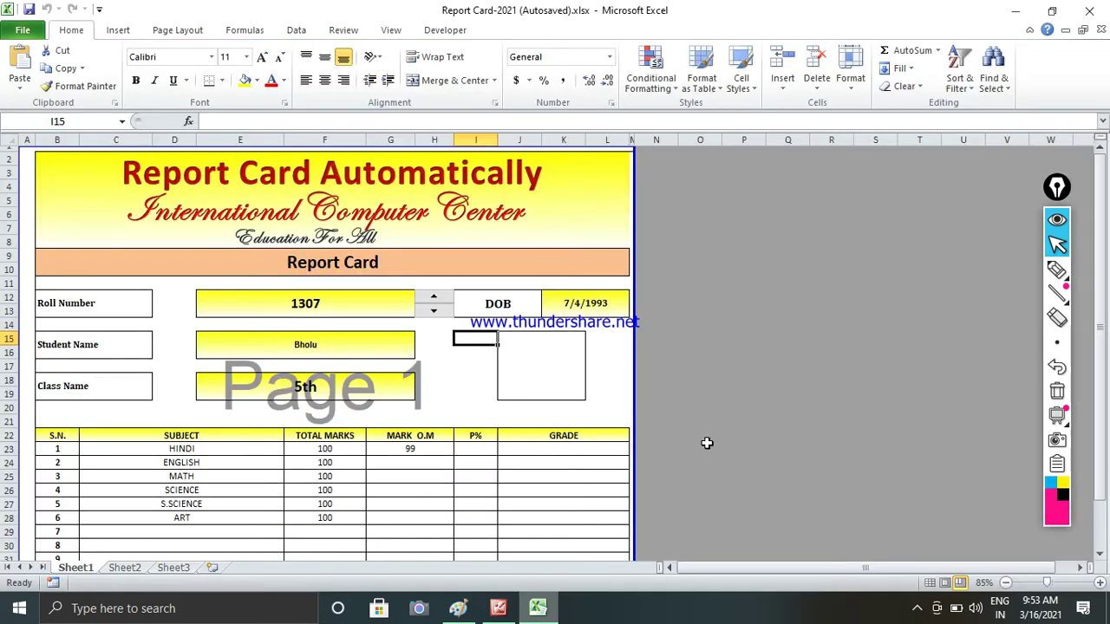
click(372, 345)
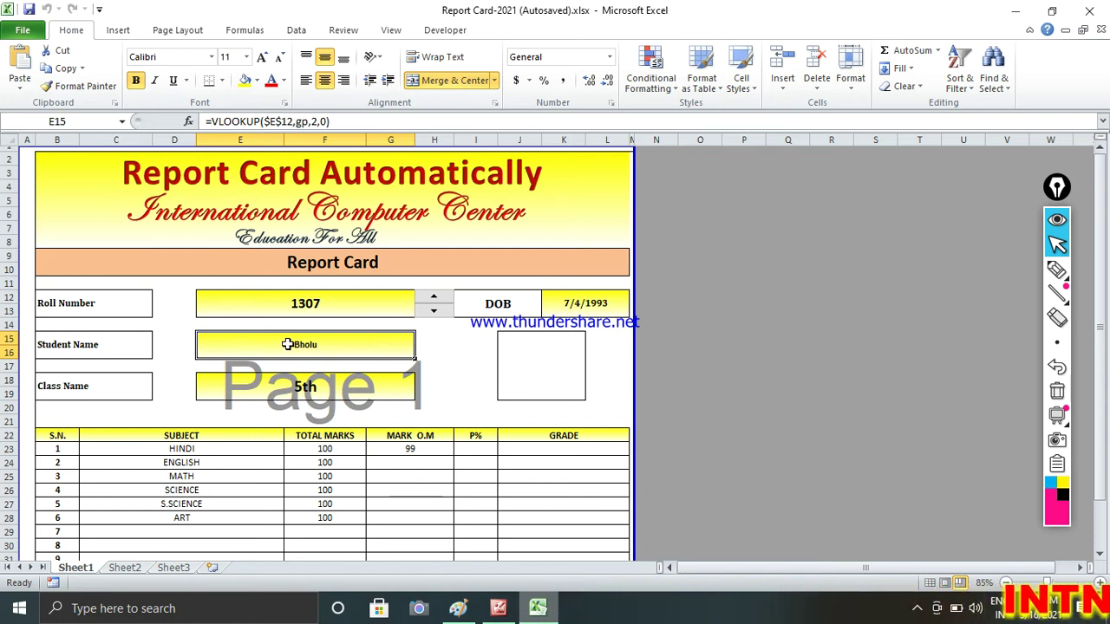
key(alt)
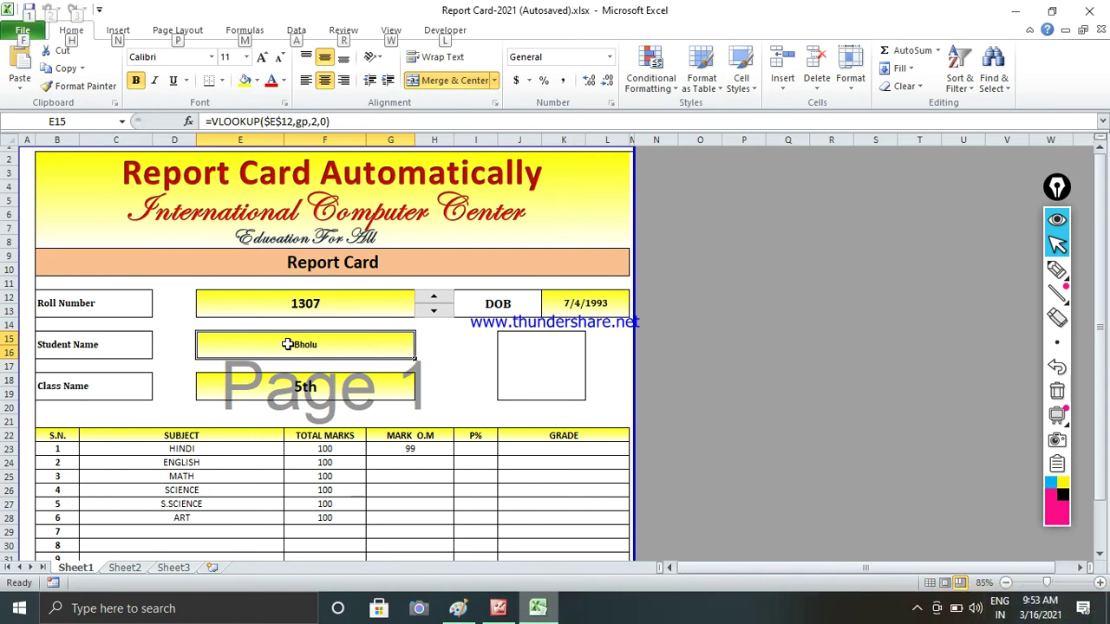
key(e)
key(e)
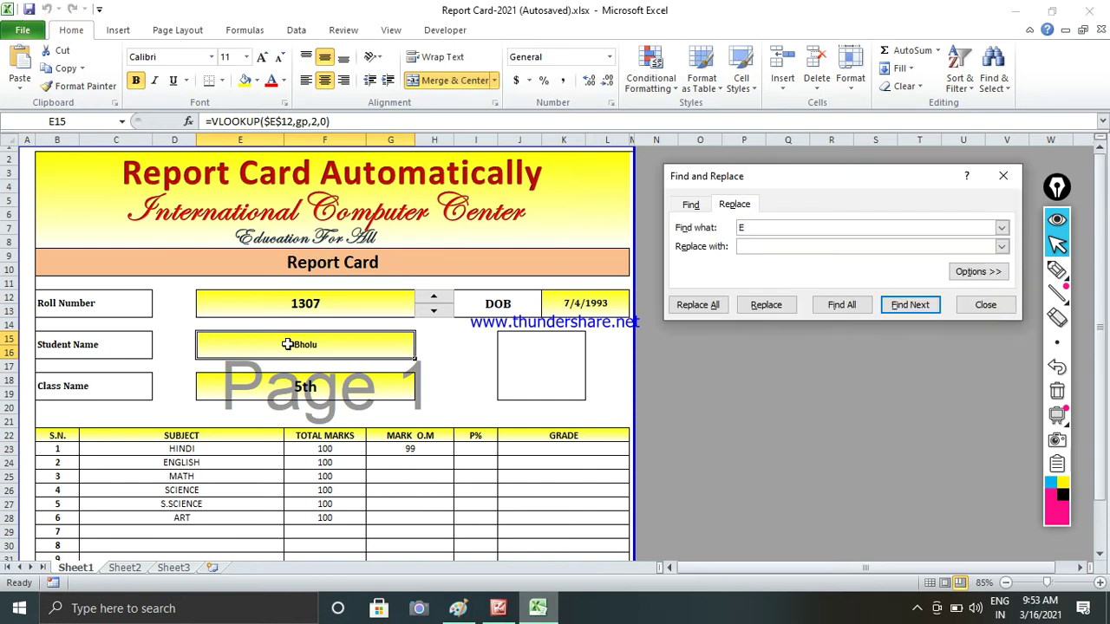
key(Escape)
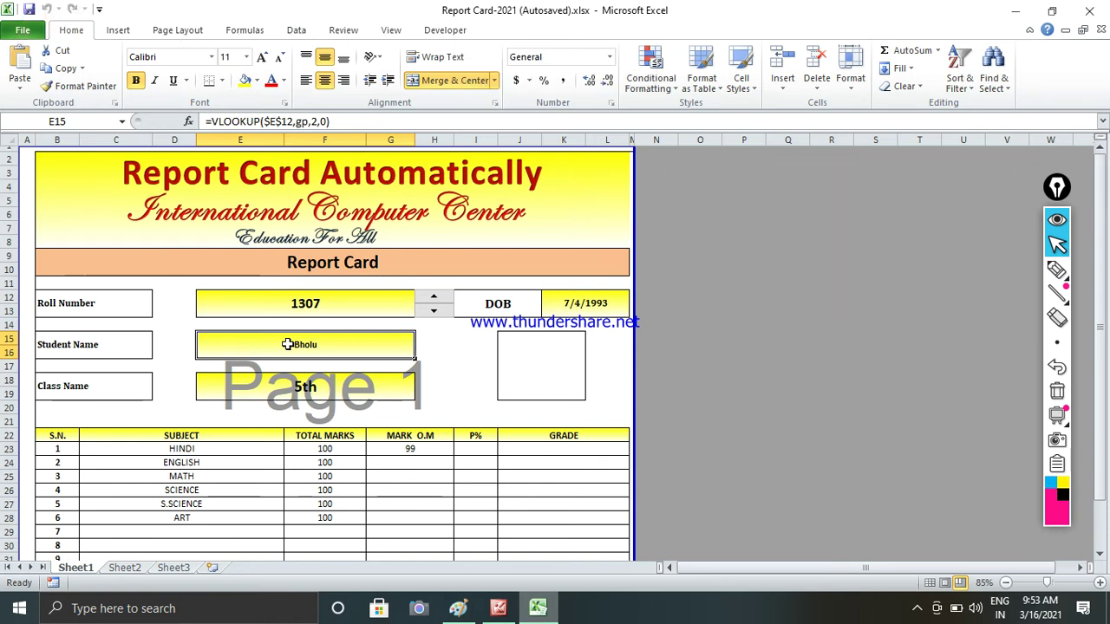
key(alt)
key(e)
key(e)
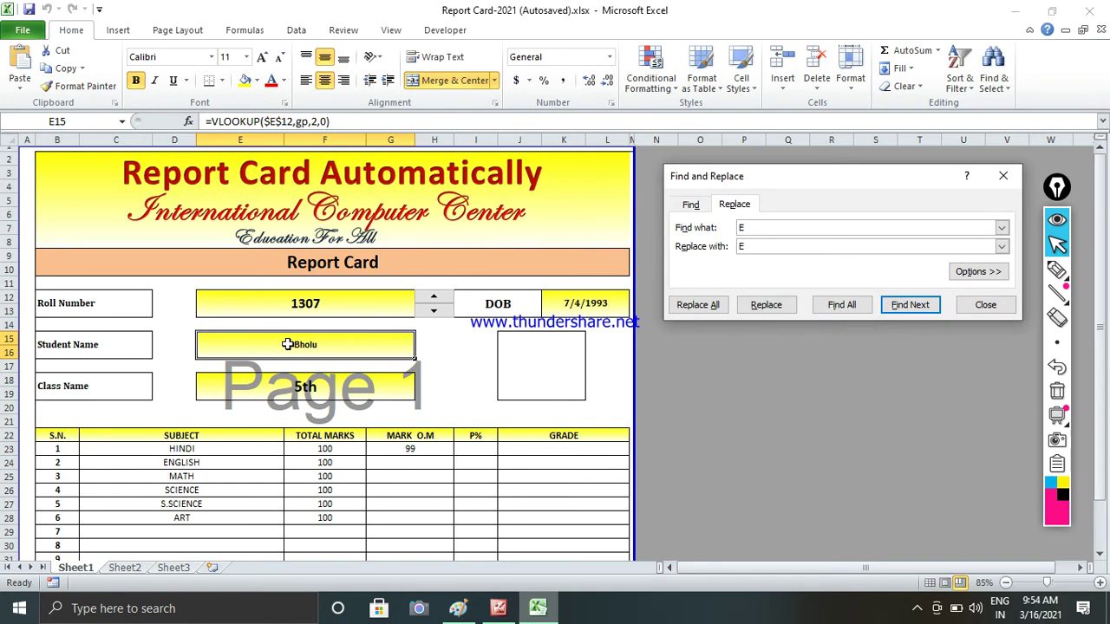
key(Escape)
Select the roll number cell and show the workbook's information page
click(240, 311)
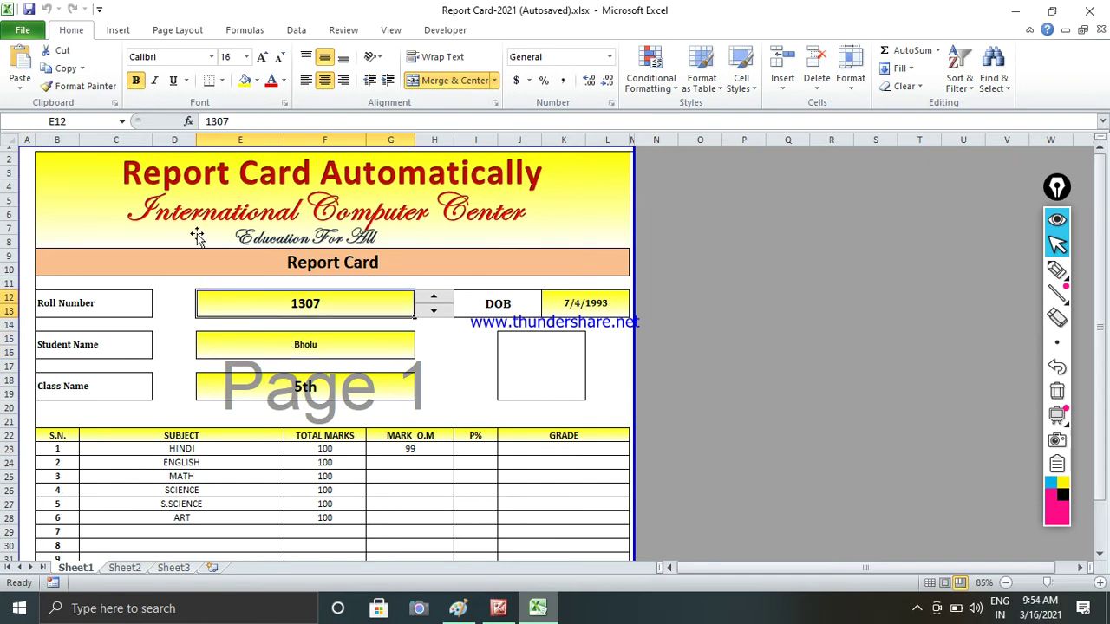
click(26, 32)
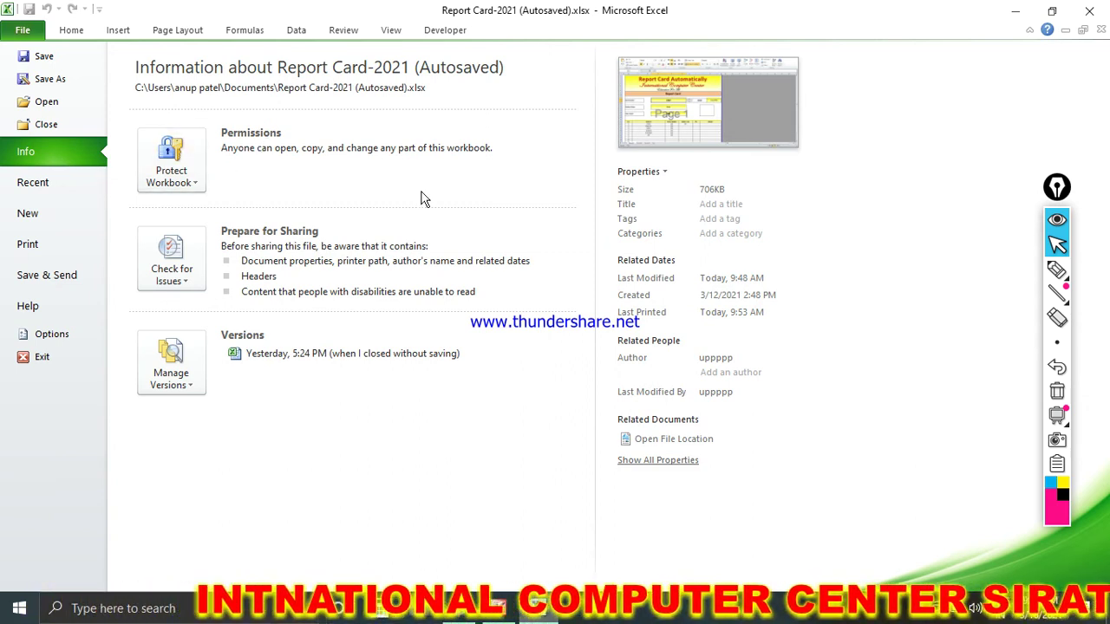
Circle and tick the Protect Workbook option with the annotation pen, and clear all the pen marks
click(1058, 273)
mouse_move(143, 208)
mouse_down()
mouse_move(218, 109)
mouse_move(148, 201)
mouse_up()
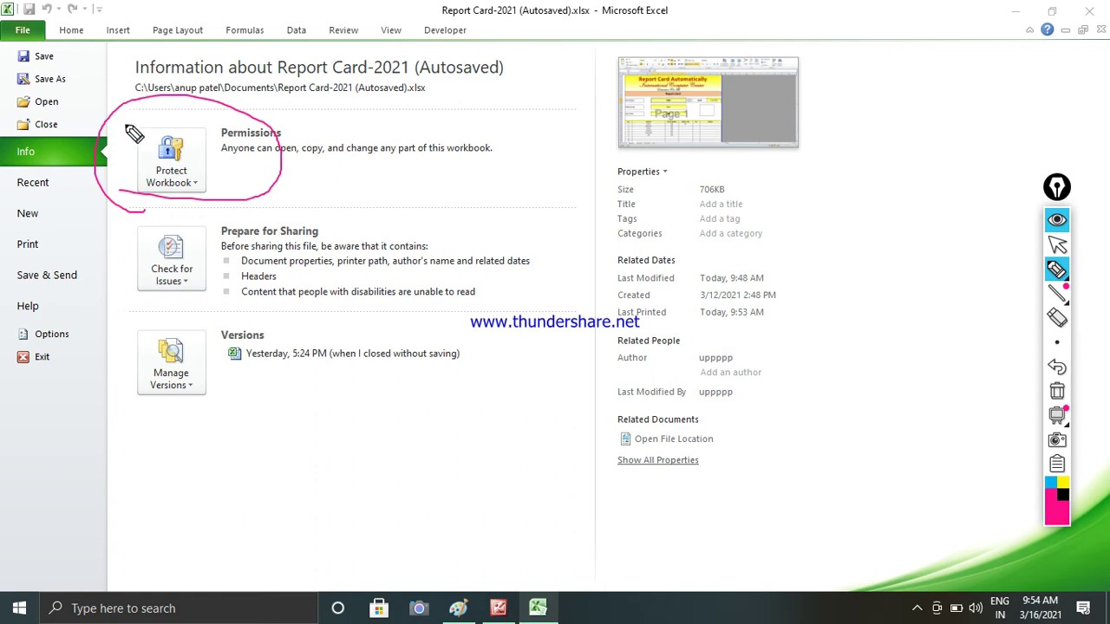
drag(247, 172, 305, 125)
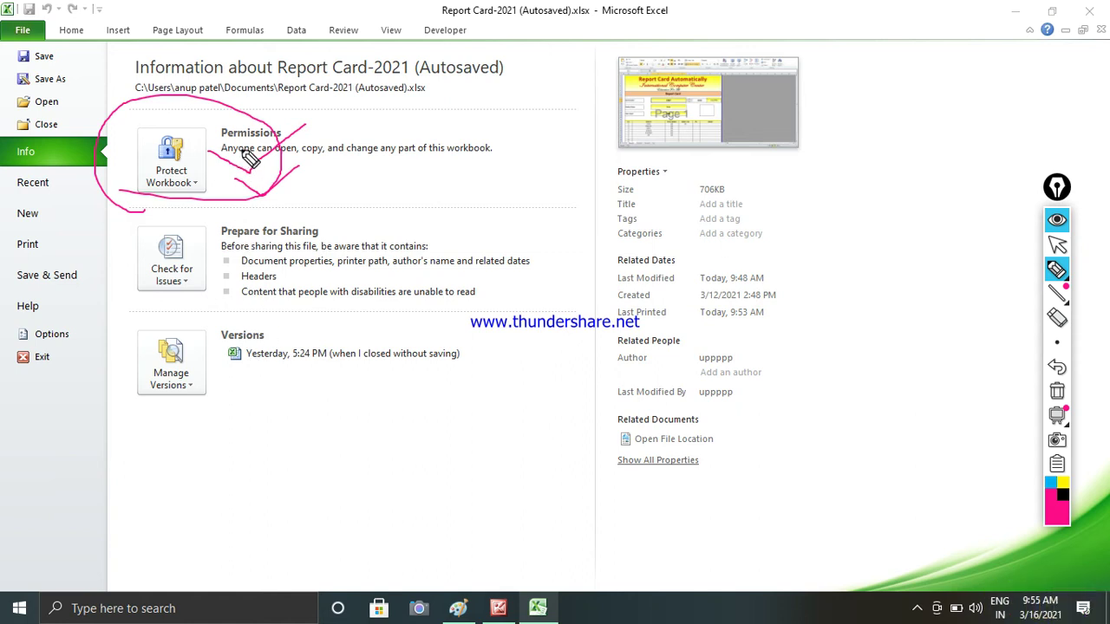
drag(245, 145, 274, 169)
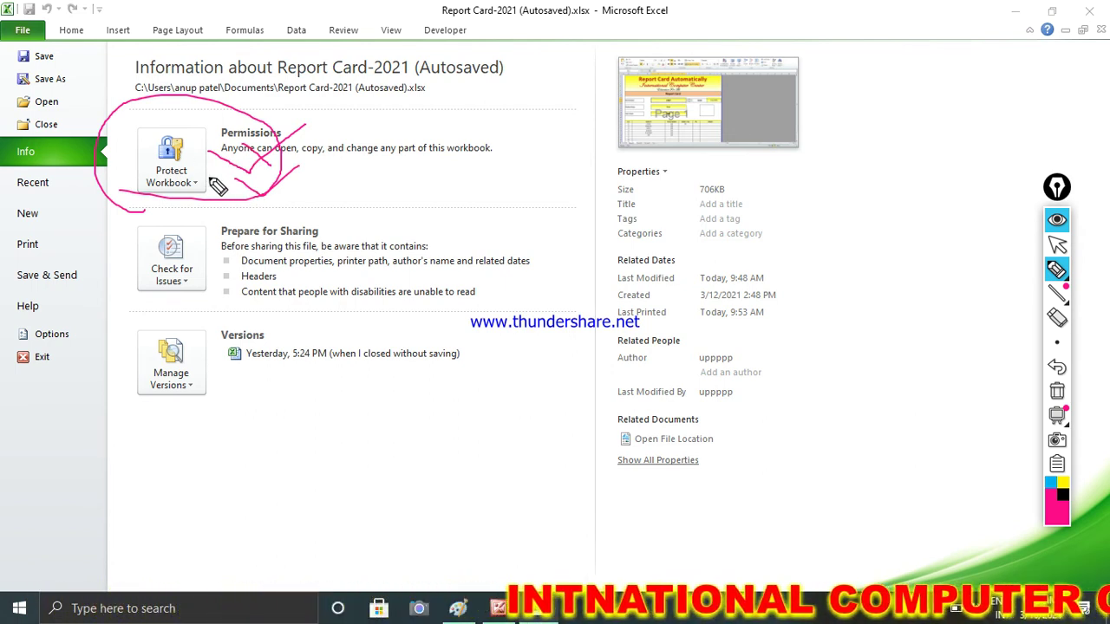
click(1057, 391)
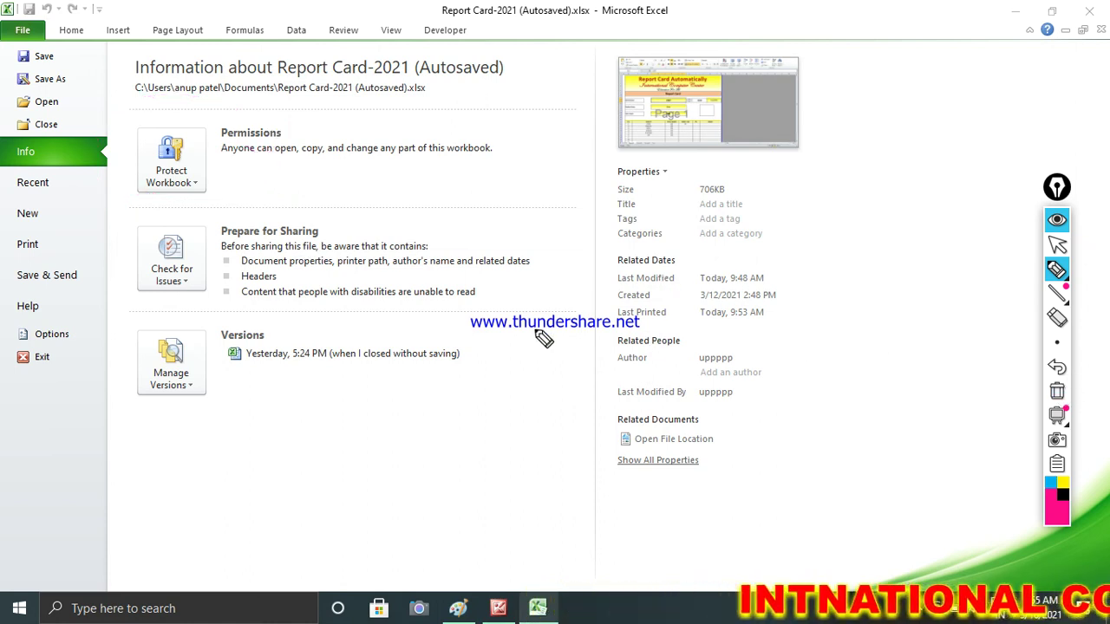
click(1057, 244)
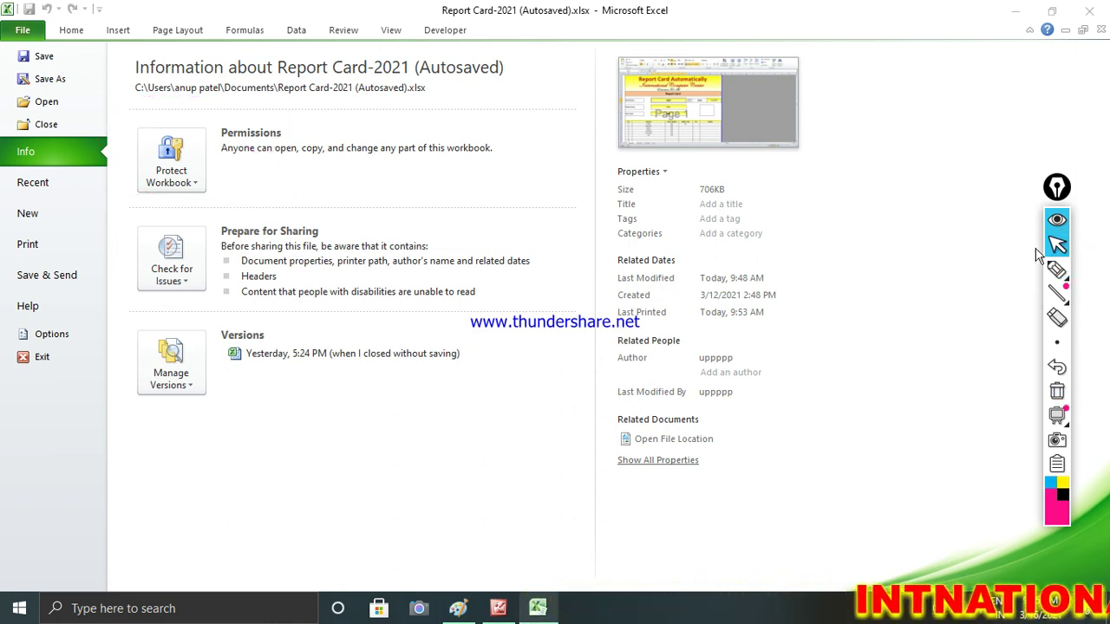
Encrypt the workbook by entering and confirming an opening password, and close it with its changes saved
click(193, 188)
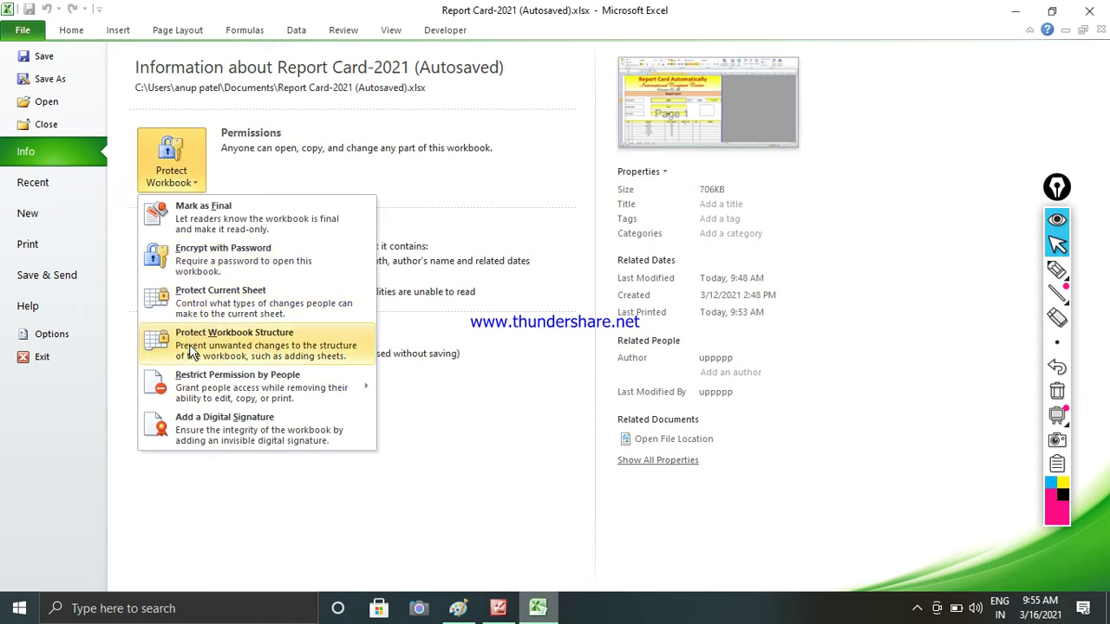
click(207, 264)
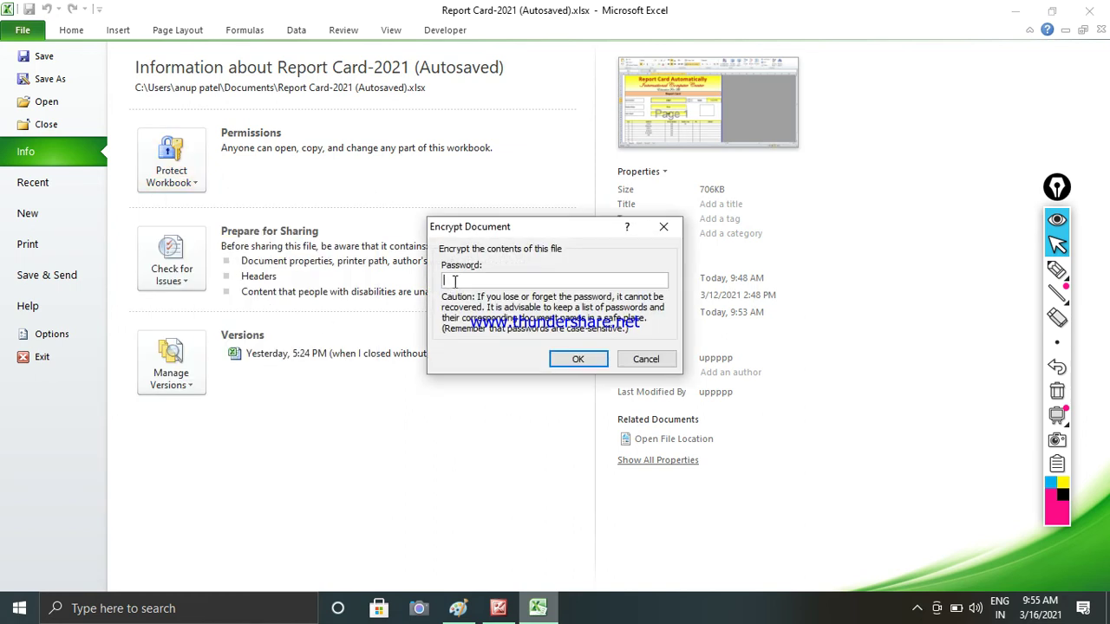
click(570, 360)
text(1)
click(580, 359)
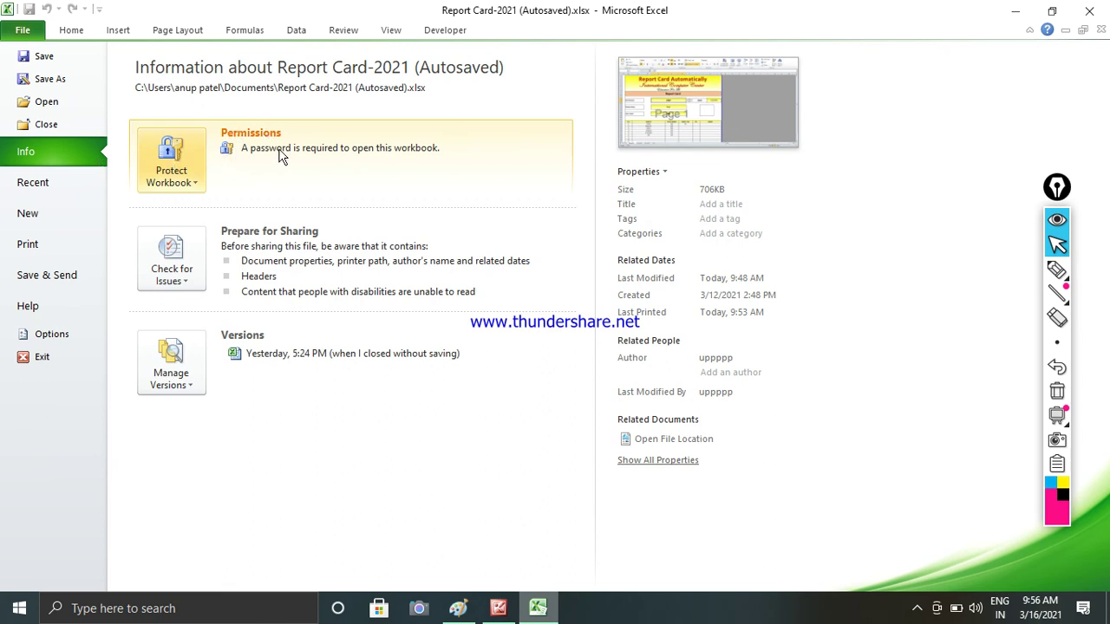
click(48, 126)
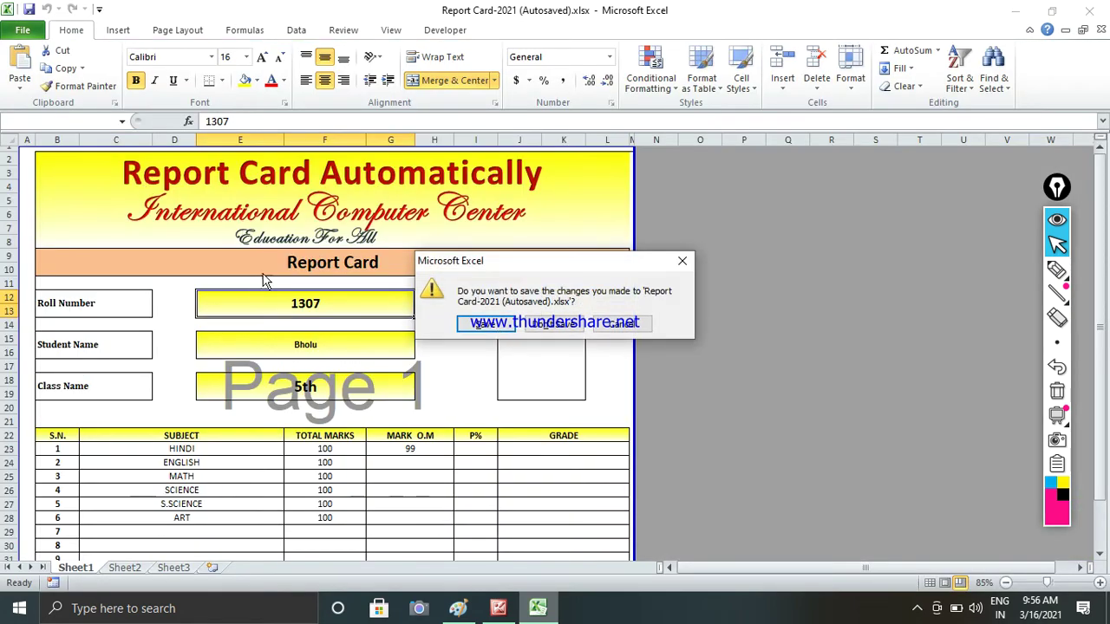
click(484, 326)
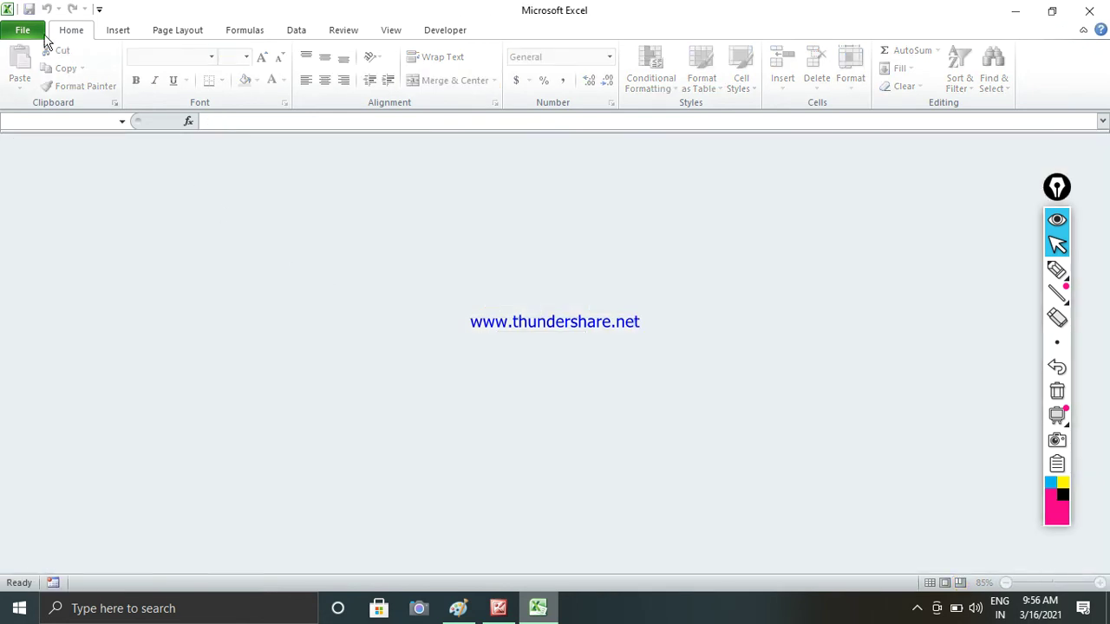
Reopen Report Card-2021 (Autosaved).xlsx from the recent workbooks, enter its password, and select the student name cell
click(38, 28)
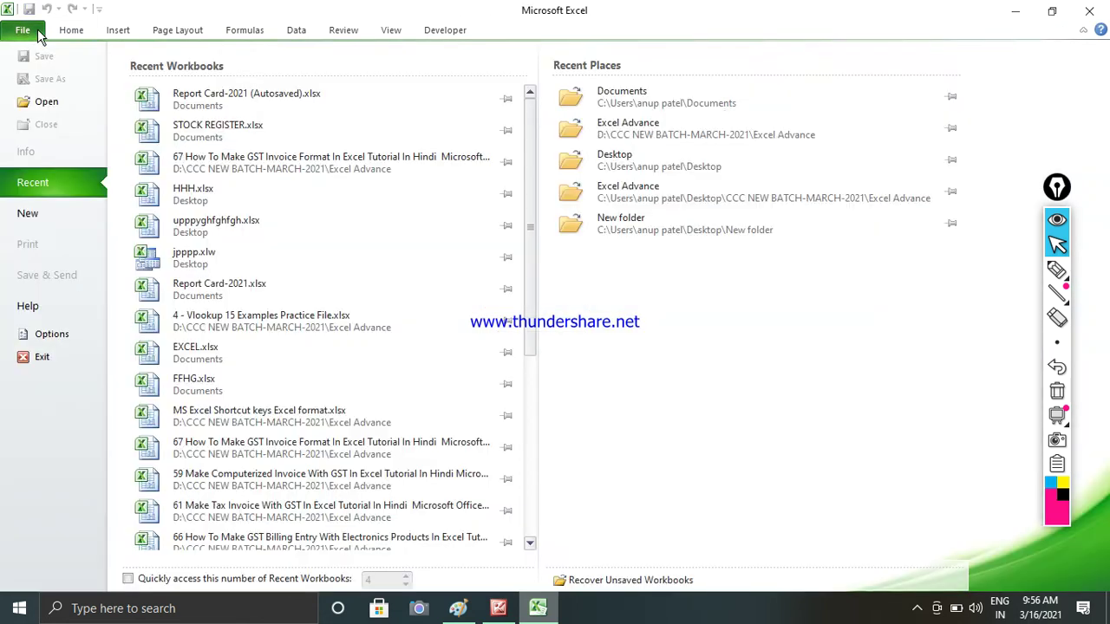
click(242, 110)
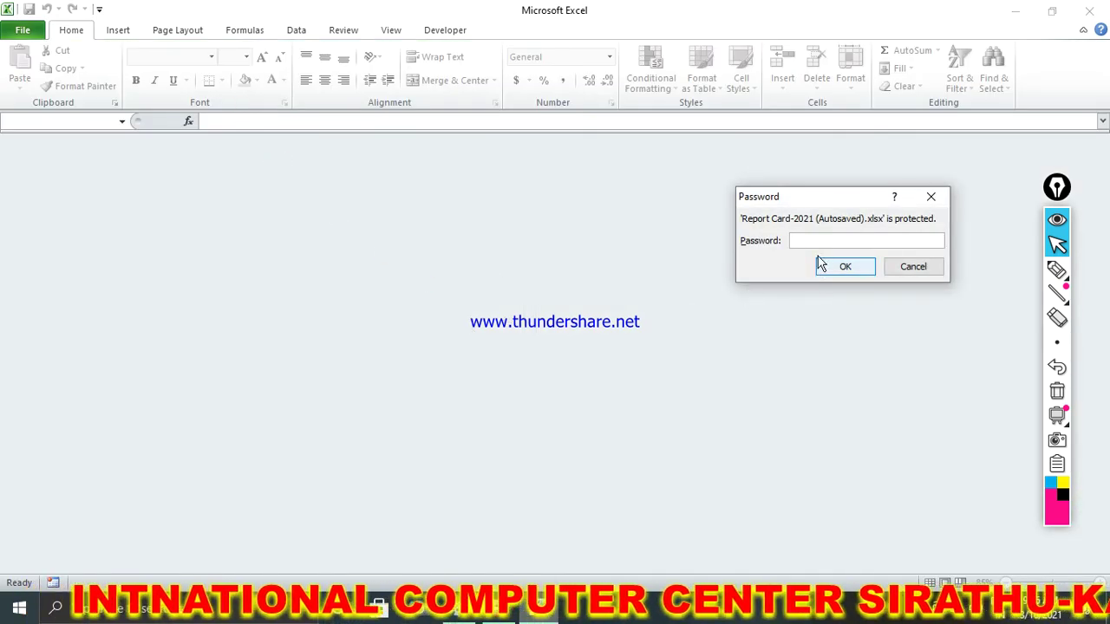
drag(815, 209, 679, 211)
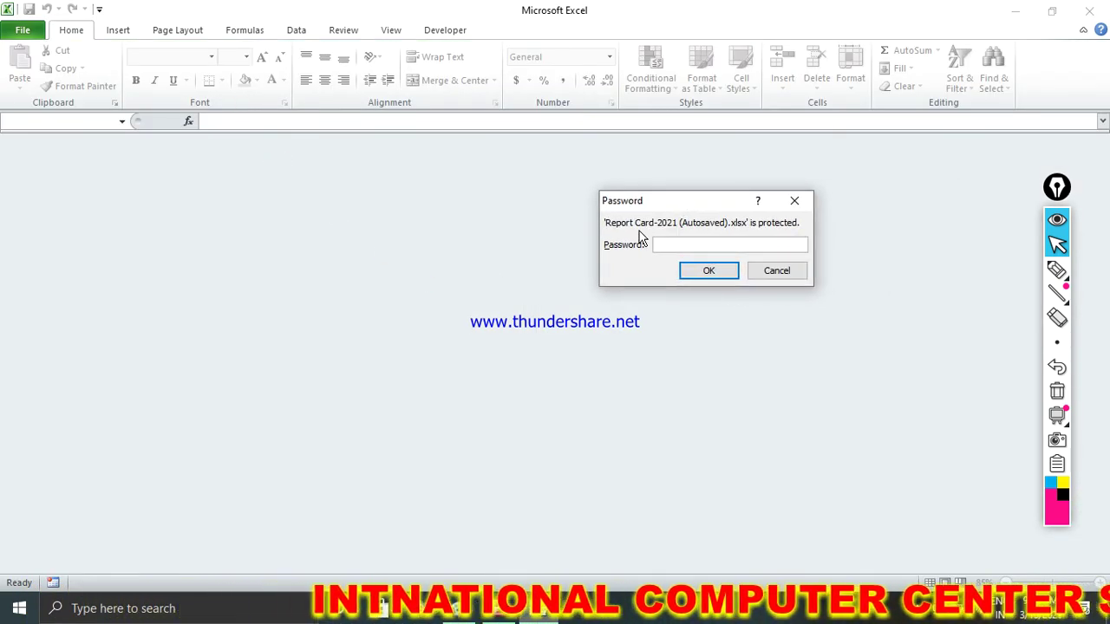
text(1)
click(716, 270)
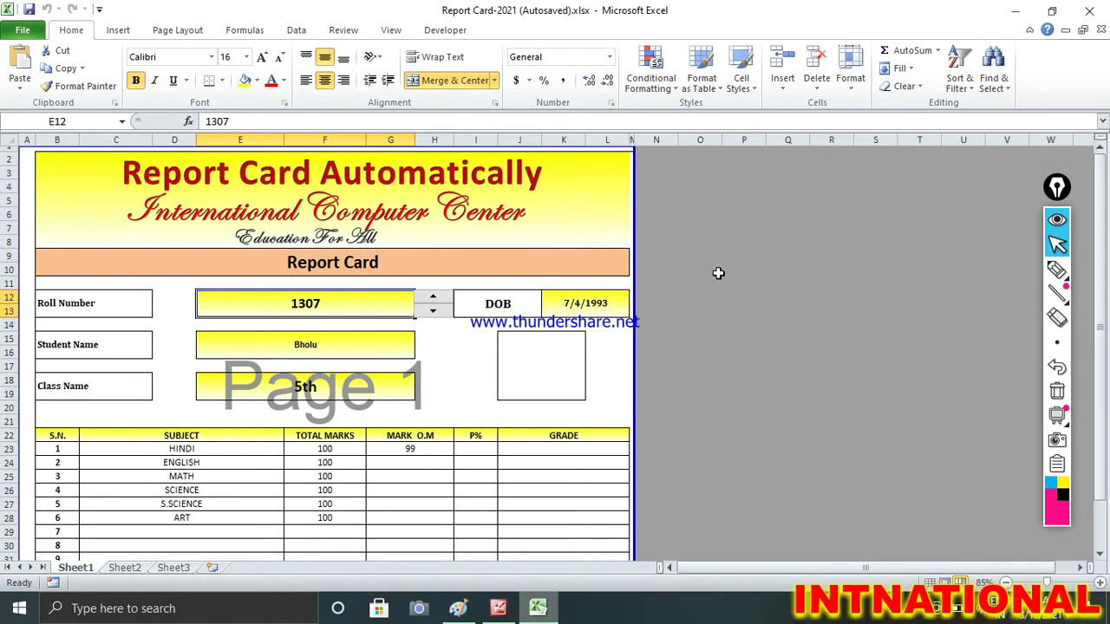
click(318, 347)
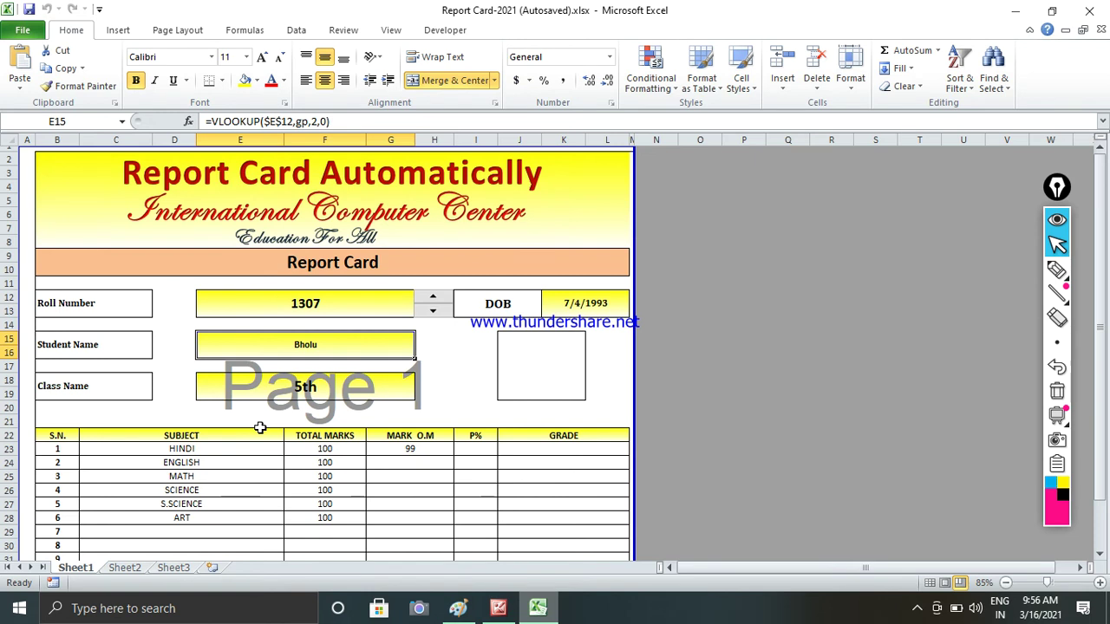
Remove the workbook's opening password and close the workbook with its changes saved
click(26, 31)
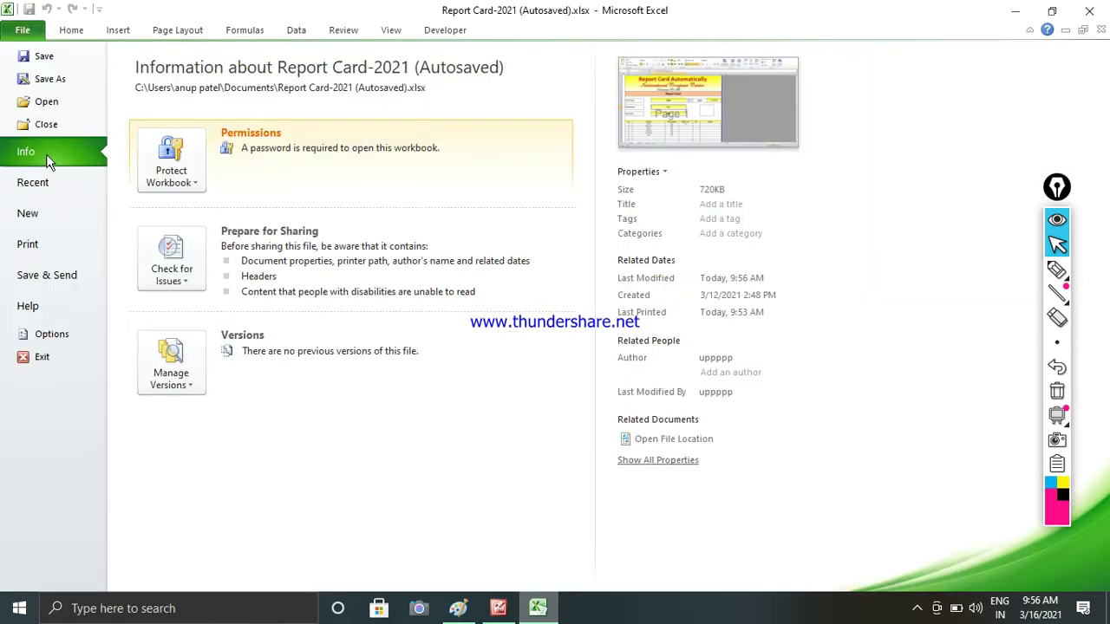
click(199, 178)
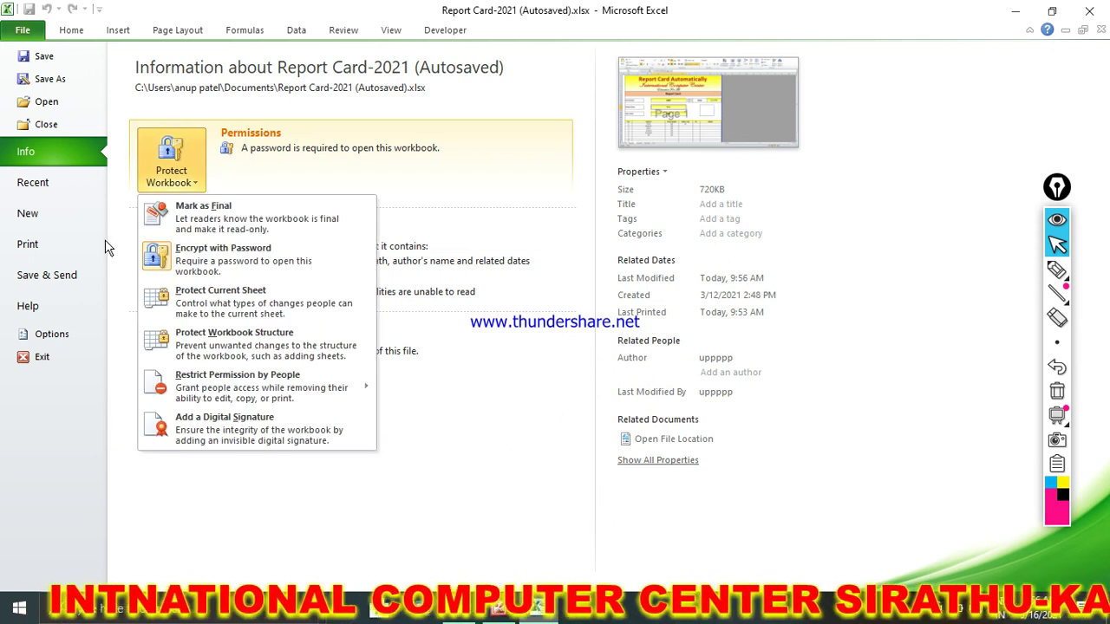
click(209, 252)
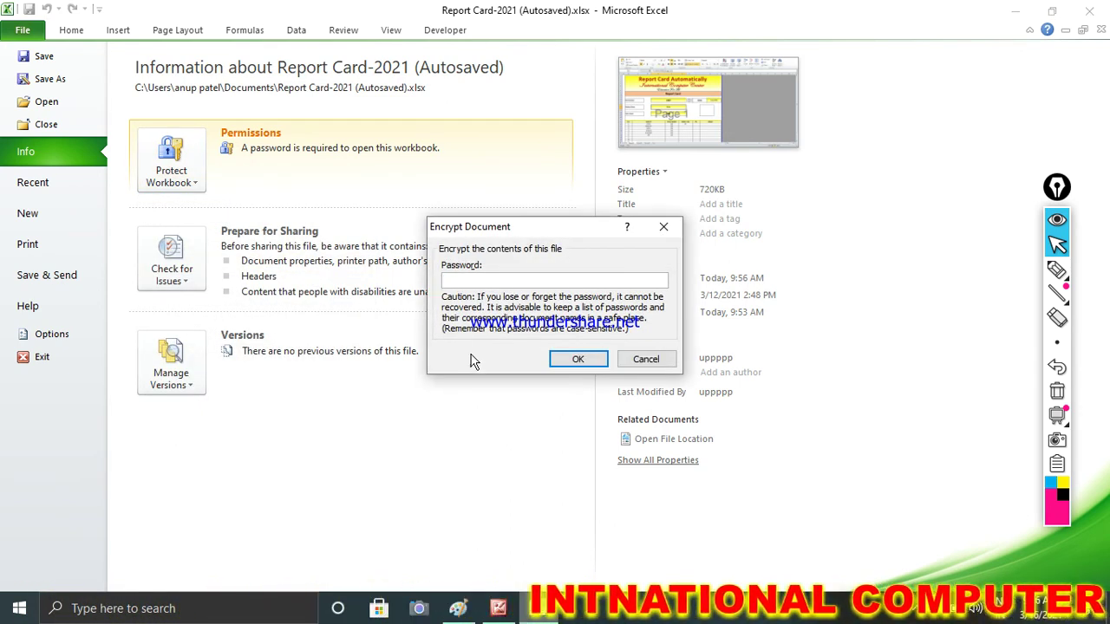
click(580, 359)
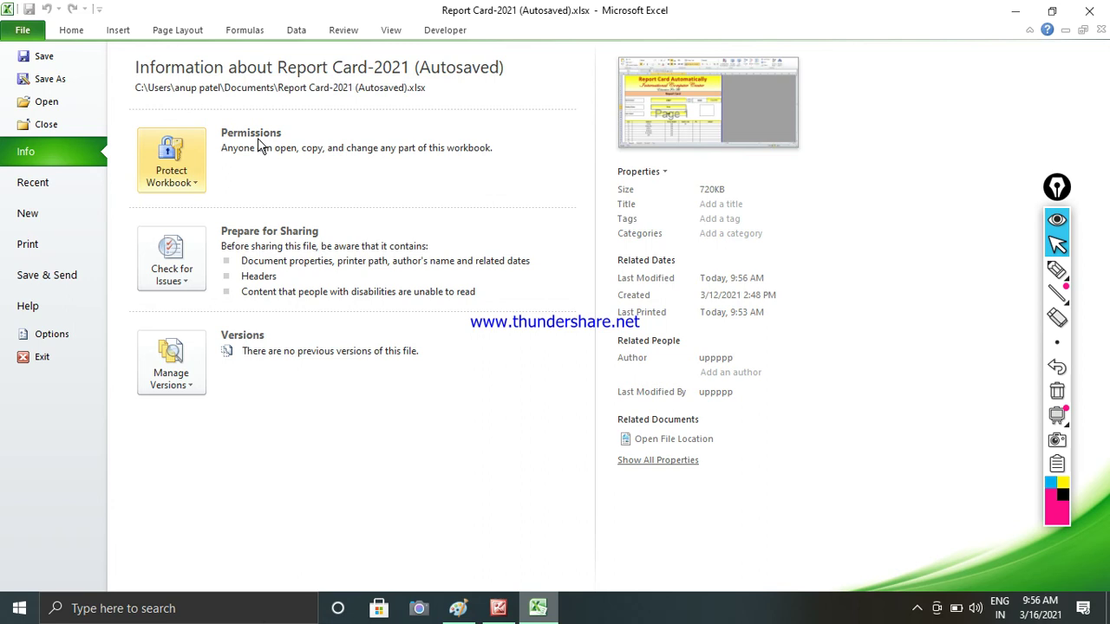
key(Escape)
key(ctrl+w)
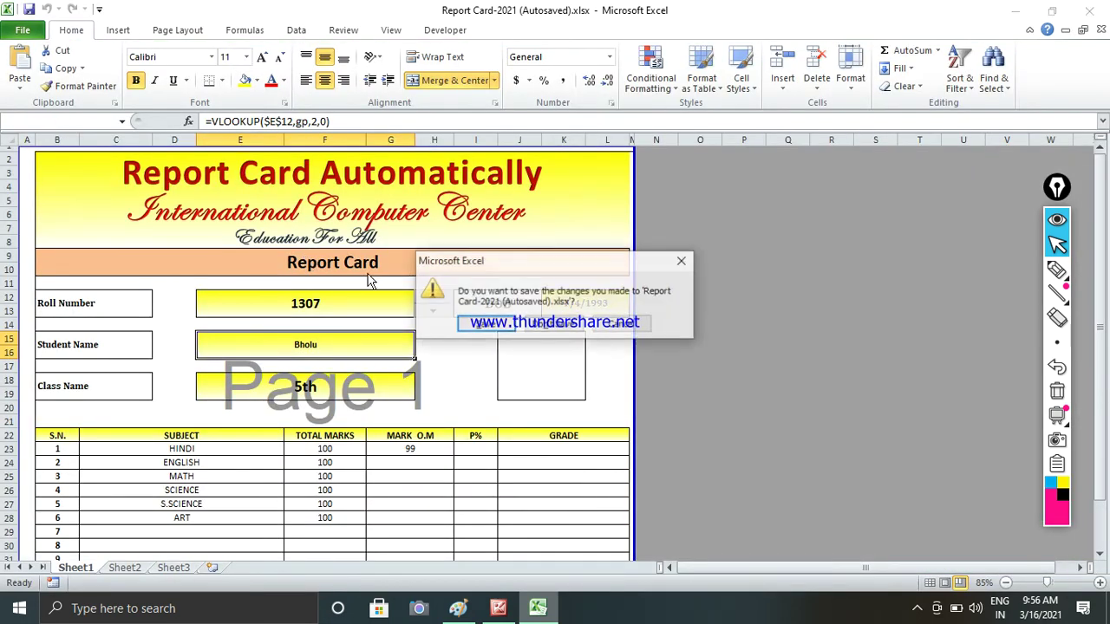
key(n)
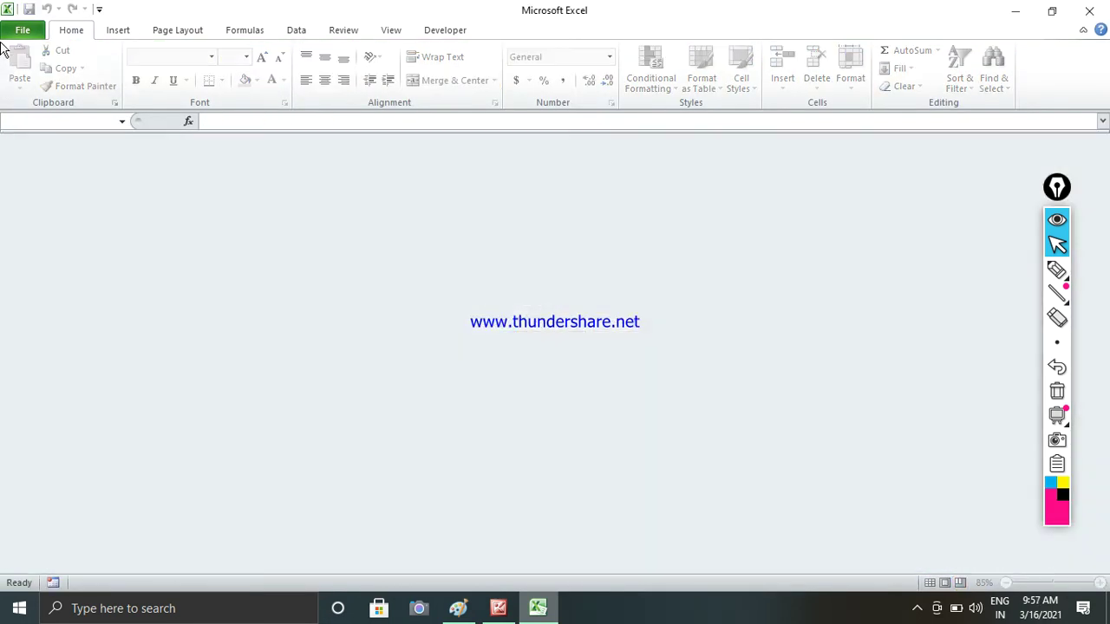
Reopen Report Card-2021 (Autosaved).xlsx from the recent workbooks and open the settings for protecting the current sheet
click(21, 31)
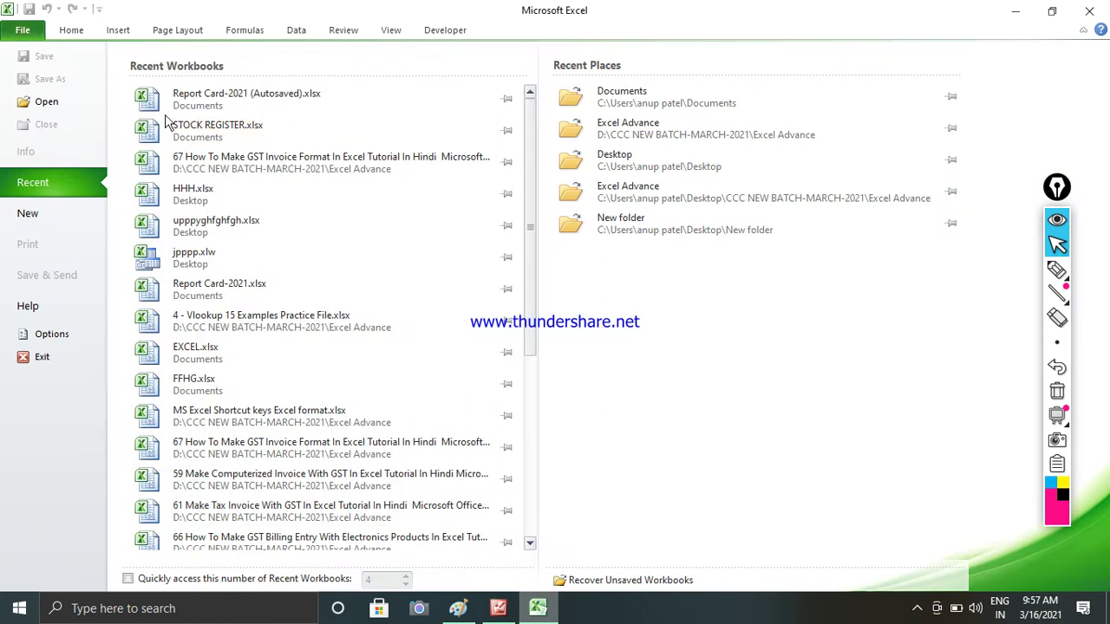
click(199, 98)
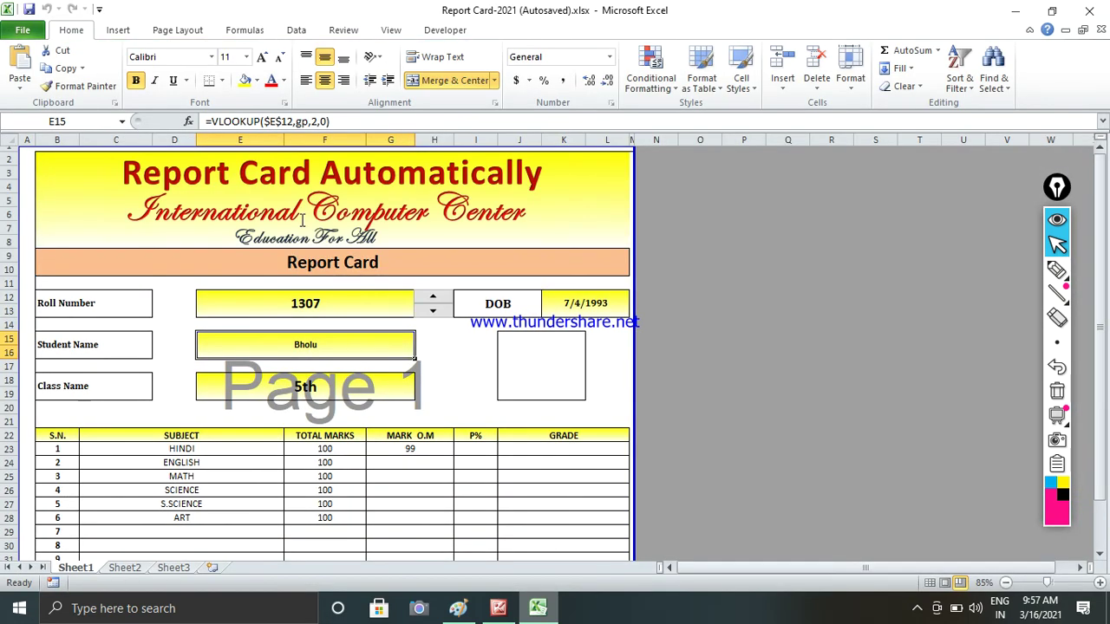
click(26, 31)
click(167, 179)
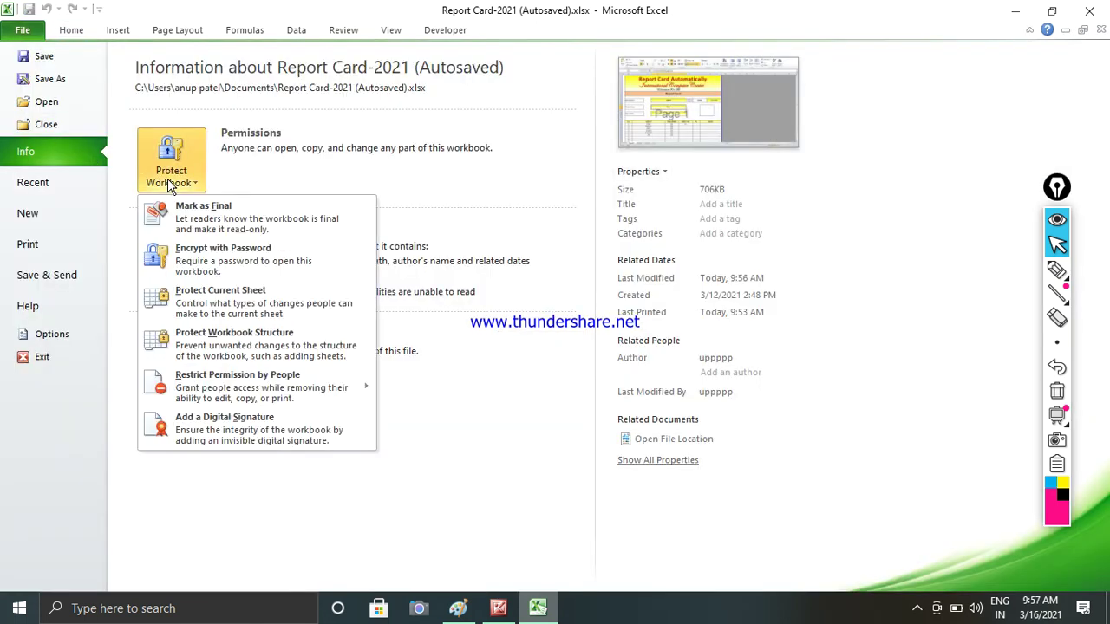
click(216, 299)
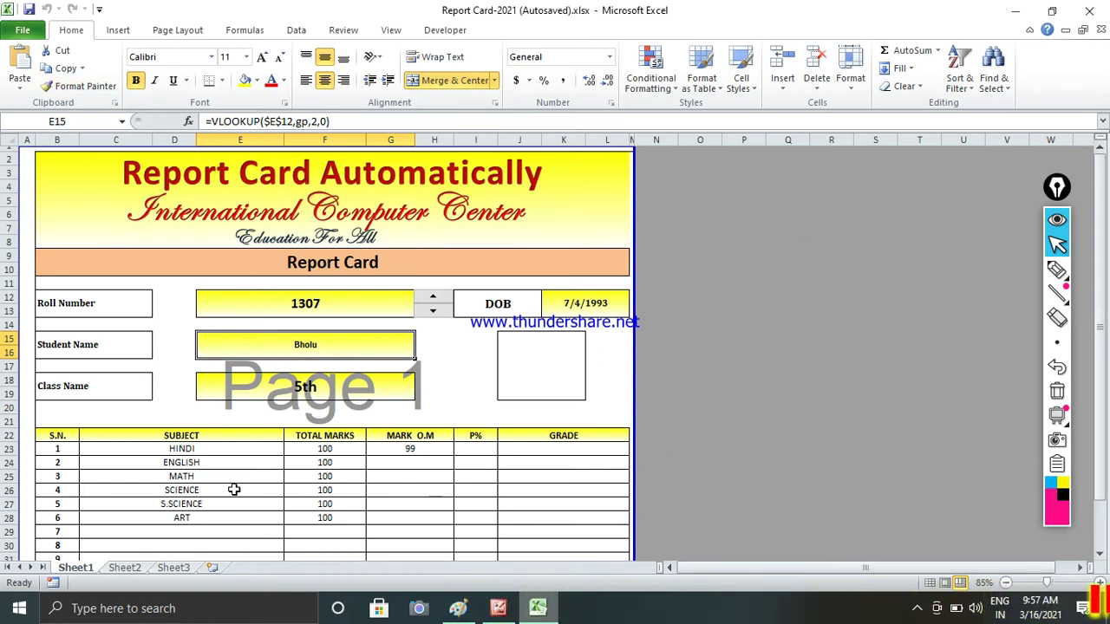
Look through Sheet2 and Sheet3 and return to Sheet1
click(127, 569)
click(179, 569)
click(125, 569)
click(95, 571)
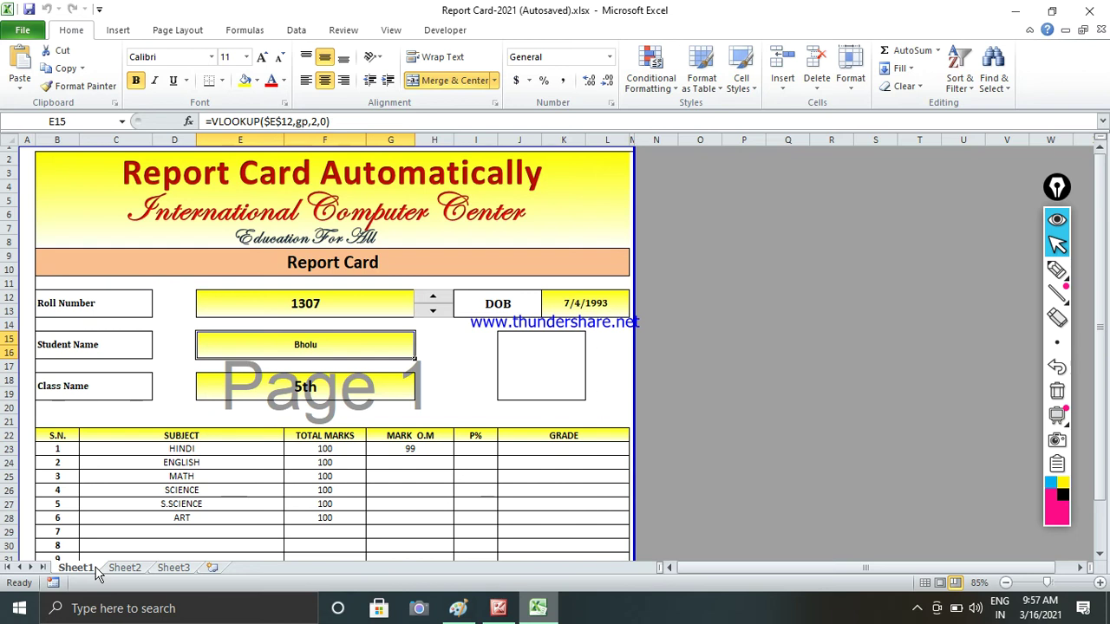
Select the ENGLISH subject cell and protect Sheet1 by entering and confirming a password, allowing selection of locked and unlocked cells
scroll(142, 430, down, 2)
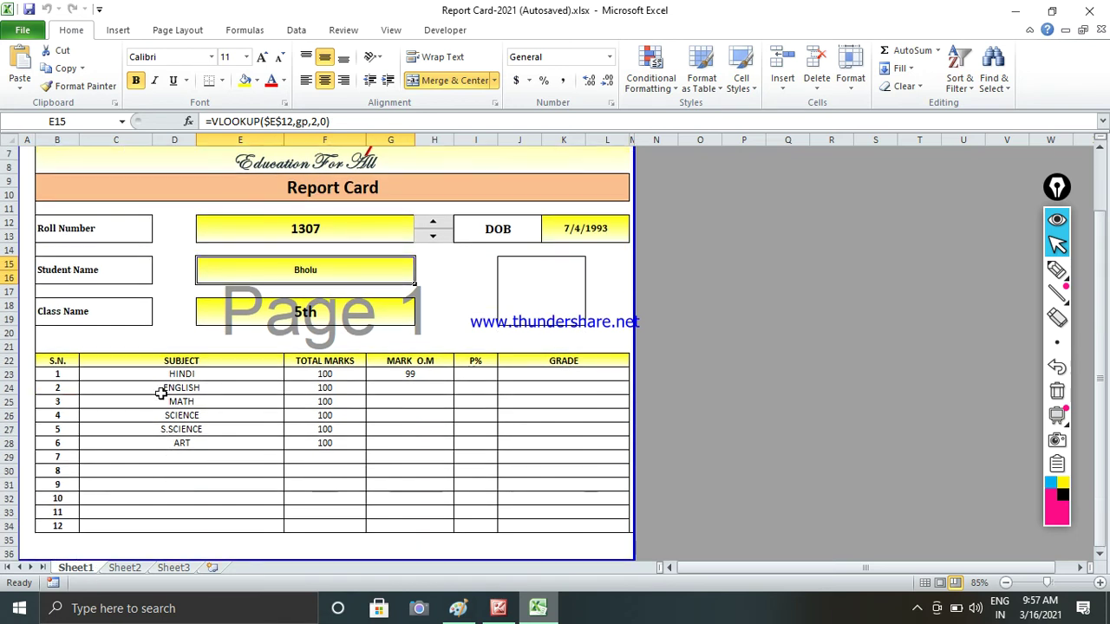
click(164, 388)
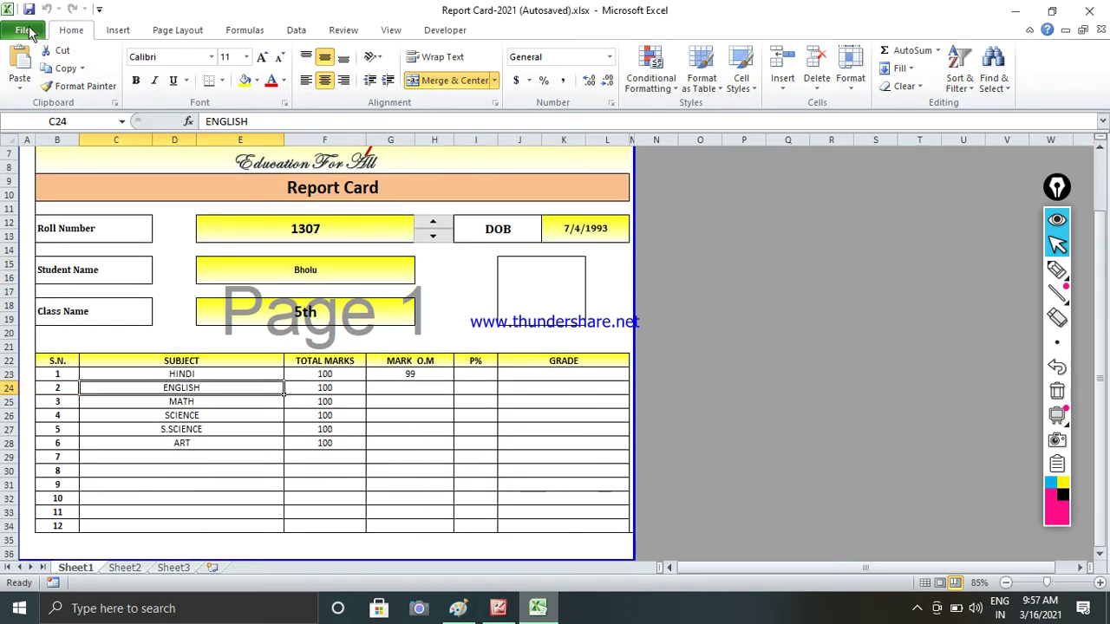
click(29, 32)
click(171, 160)
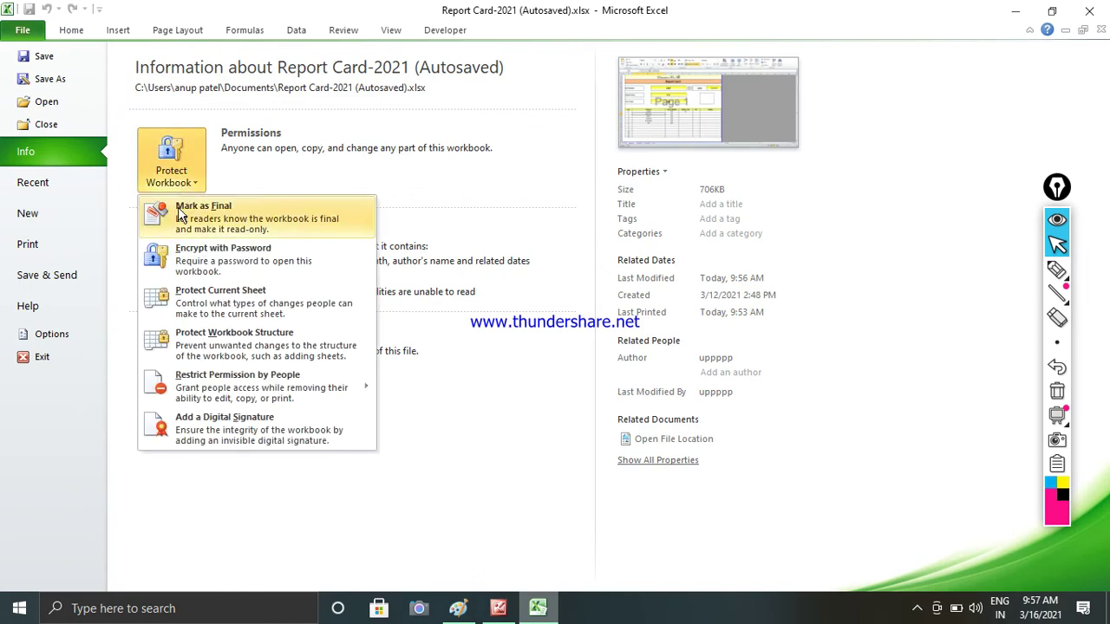
click(192, 299)
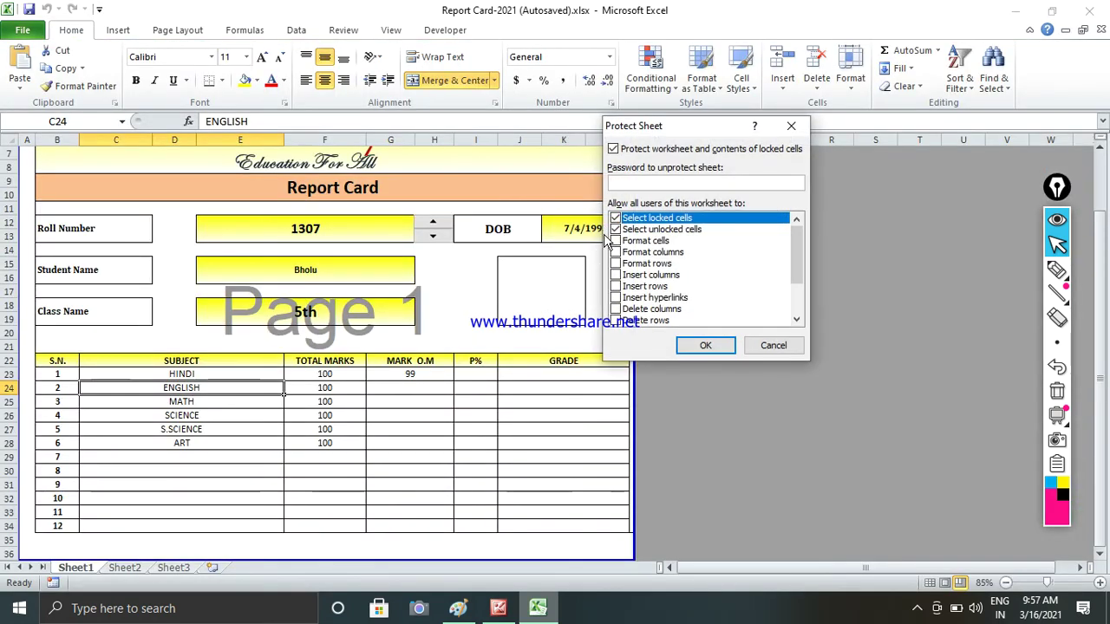
click(705, 345)
text(1)
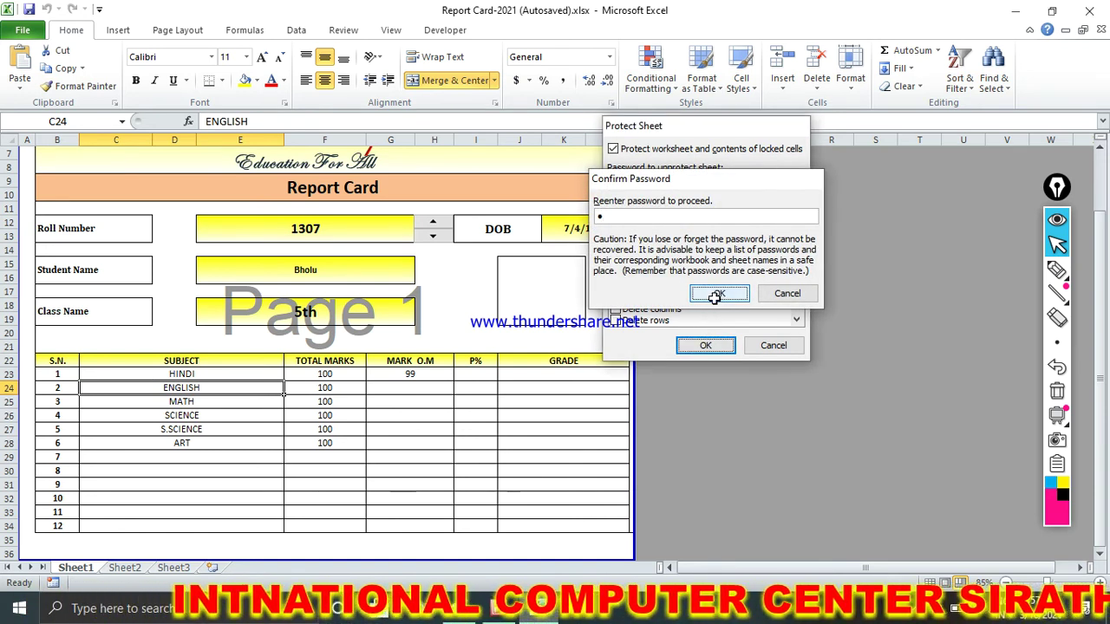
click(716, 296)
Try to enter 9 in the ENGLISH obtained mark cell, cell H20 and cell F29 of the protected sheet
click(409, 388)
text(9)
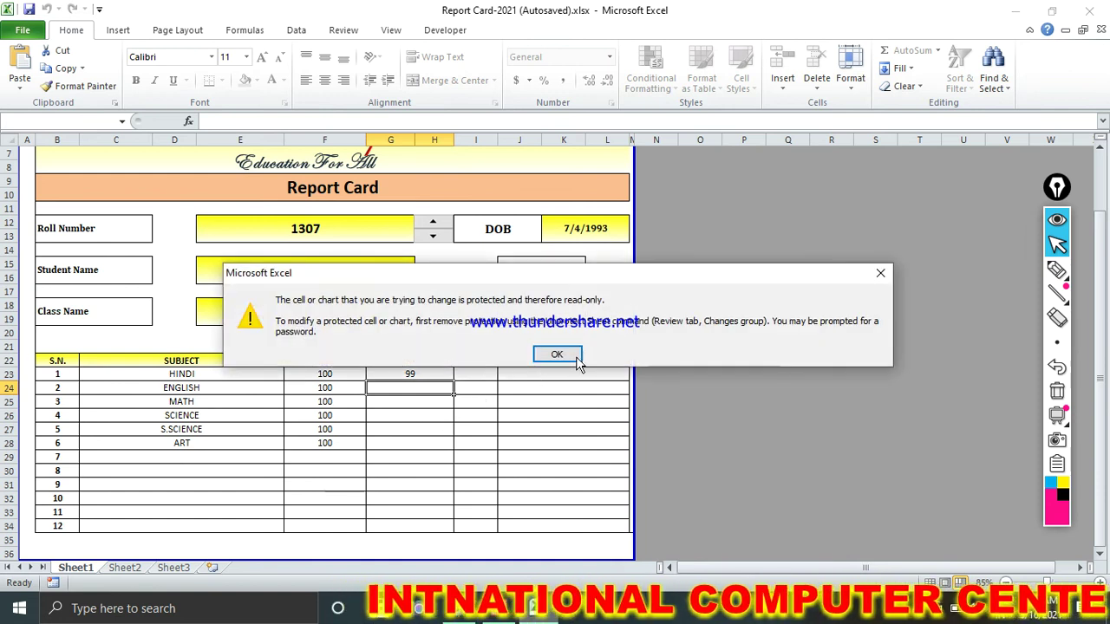
click(574, 357)
click(420, 335)
text(9)
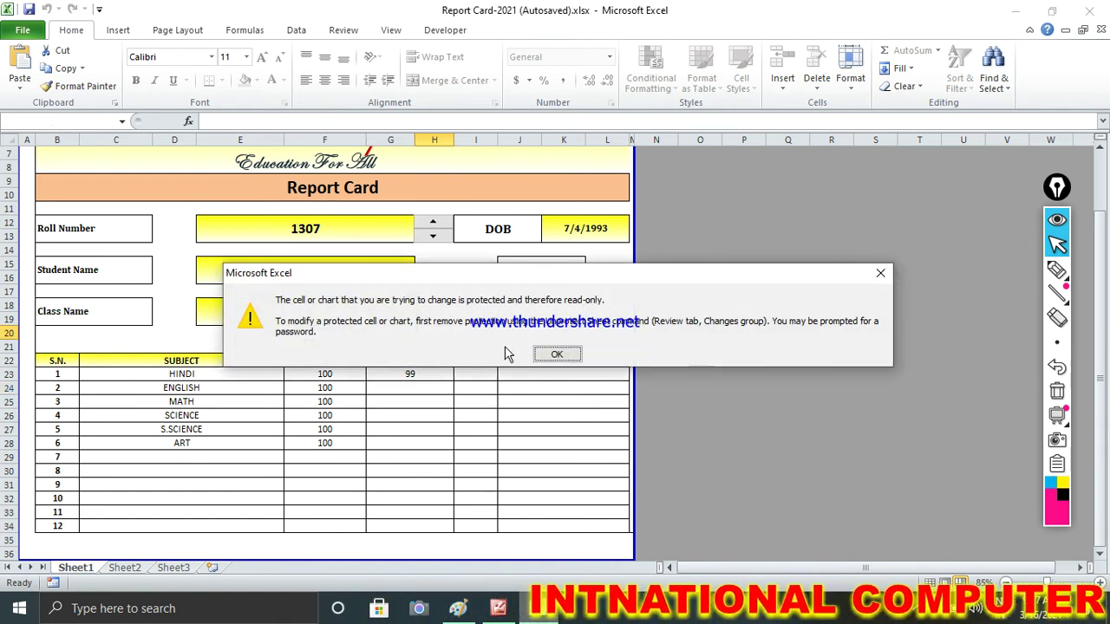
click(557, 353)
click(304, 457)
text(9)
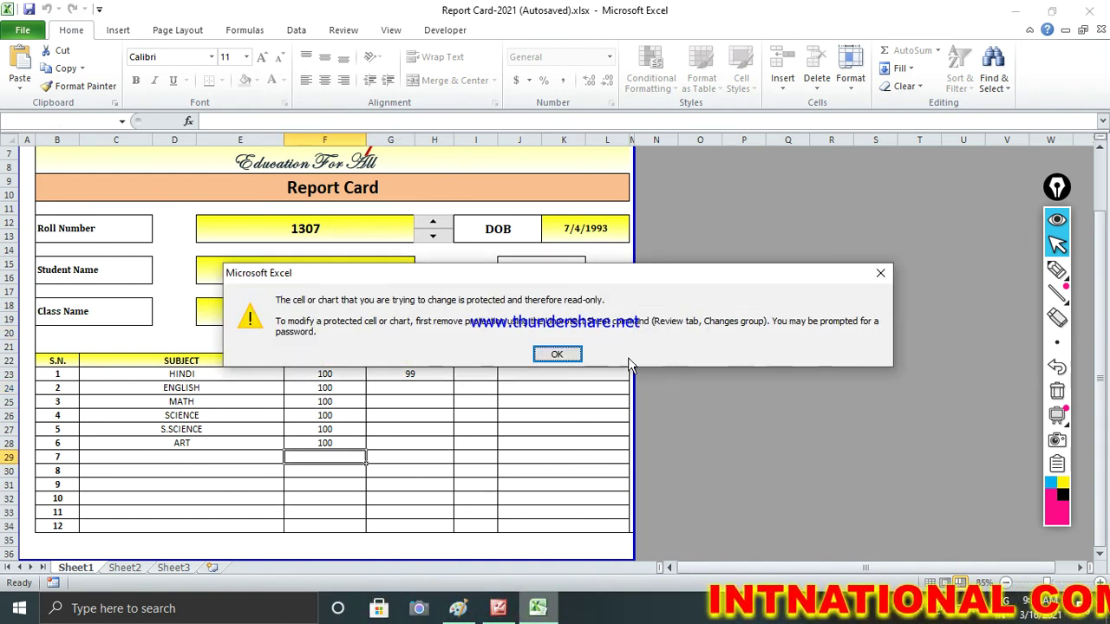
click(557, 354)
On Sheet2, enter HHFG, FGHFG and FGH in C15:E15, HFG in E17, and FGH in D18 and C17
click(124, 568)
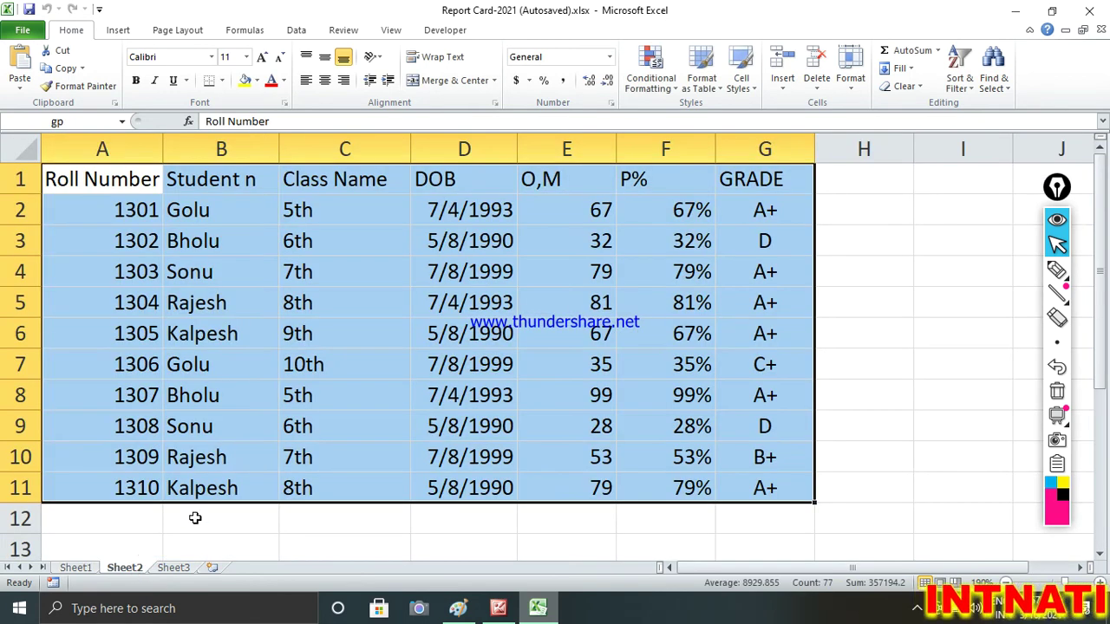
click(251, 427)
scroll(347, 486, down, 4)
click(401, 240)
text(H)
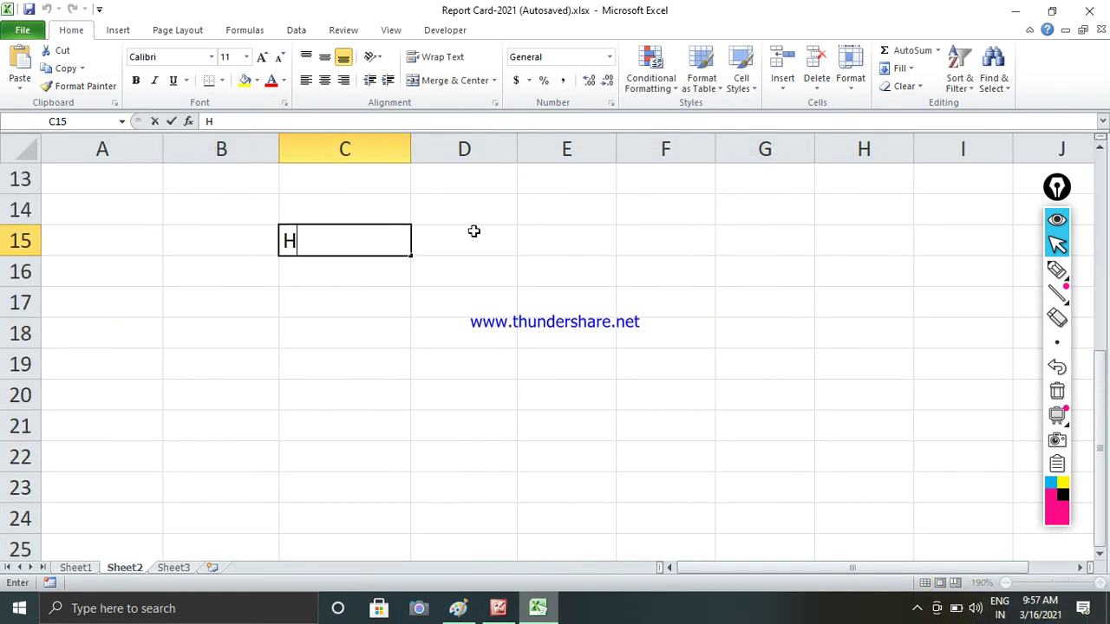
text(HFG	FGHFG	FGH)
click(556, 302)
text(HFG)
click(414, 327)
text(FGH)
double_click(296, 286)
text(FGH)
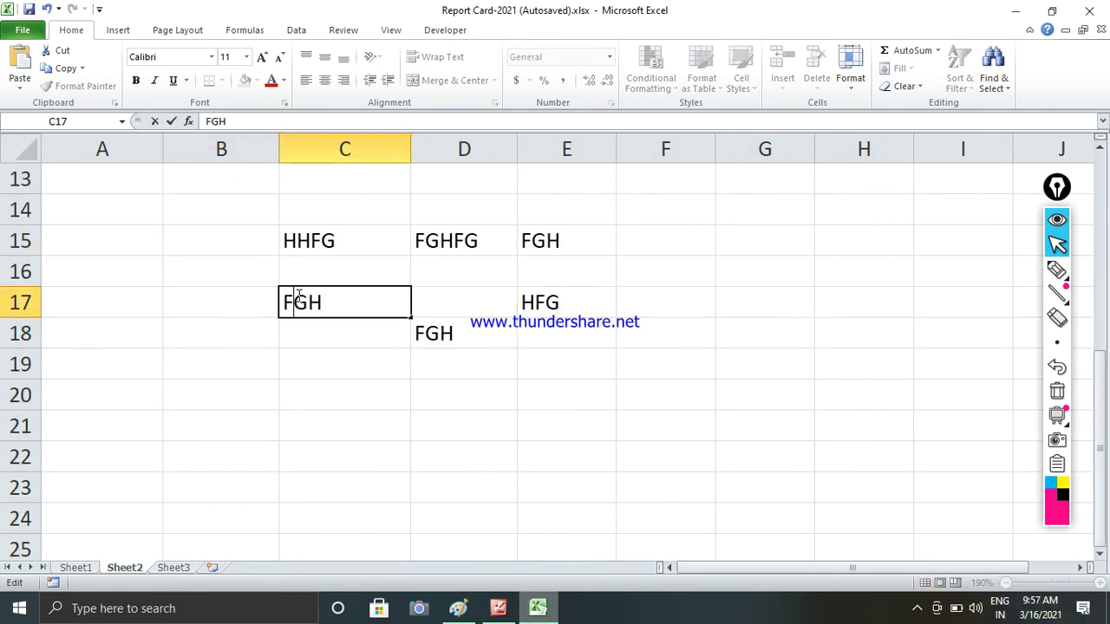
click(318, 361)
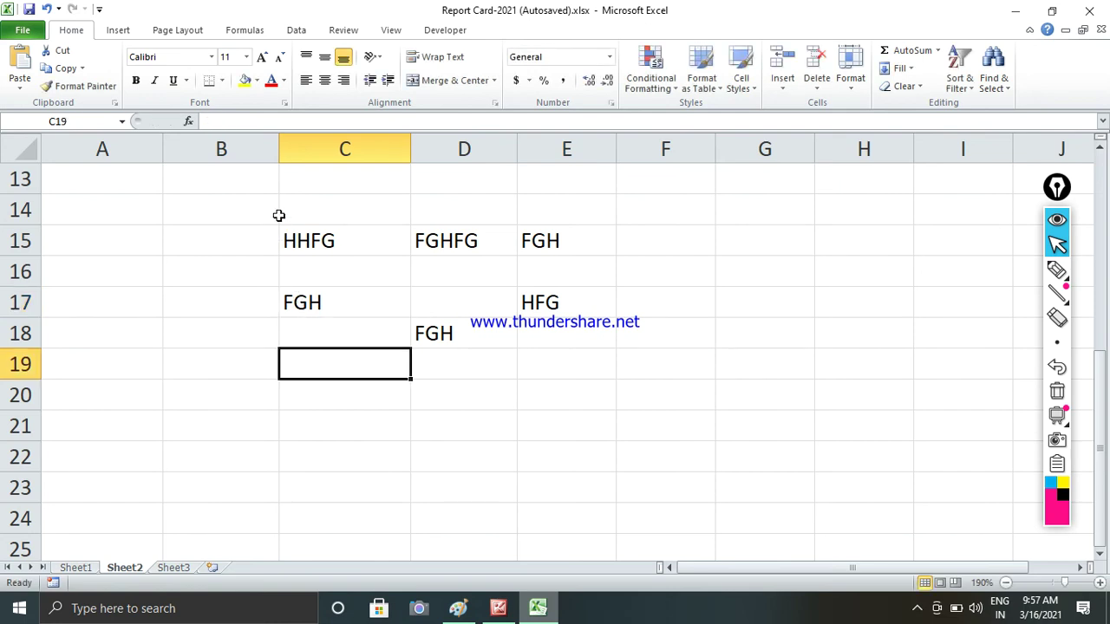
Delete the test entries in B14:E20 of Sheet2 and return to Sheet1
drag(279, 215, 581, 399)
key(Delete)
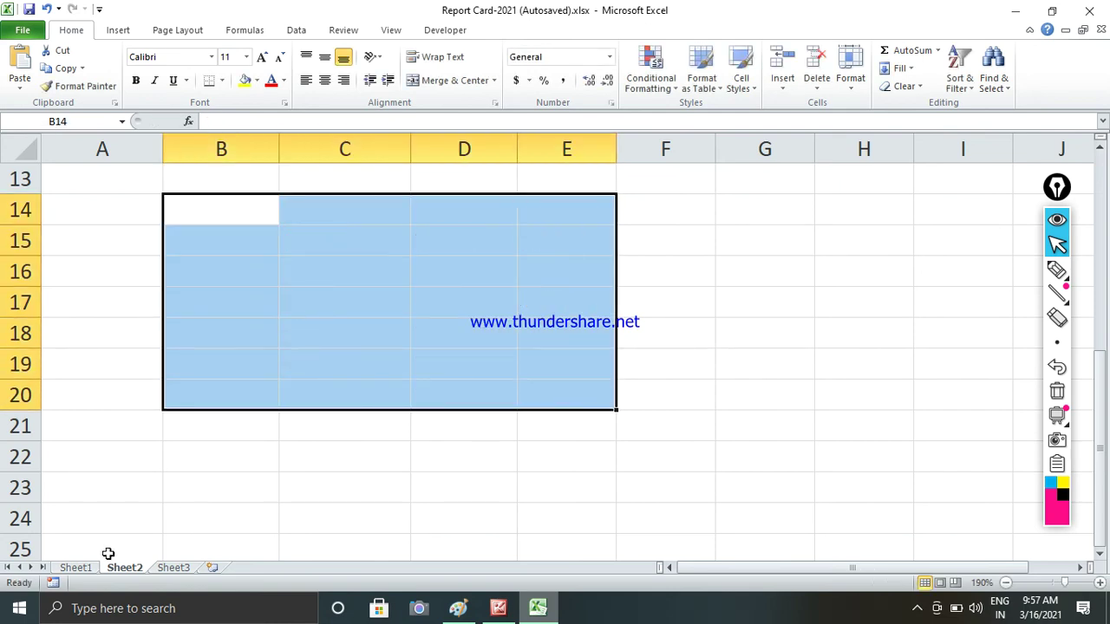
click(76, 568)
Turn off the Protect Current Sheet option for Sheet1 by entering the sheet password
click(322, 419)
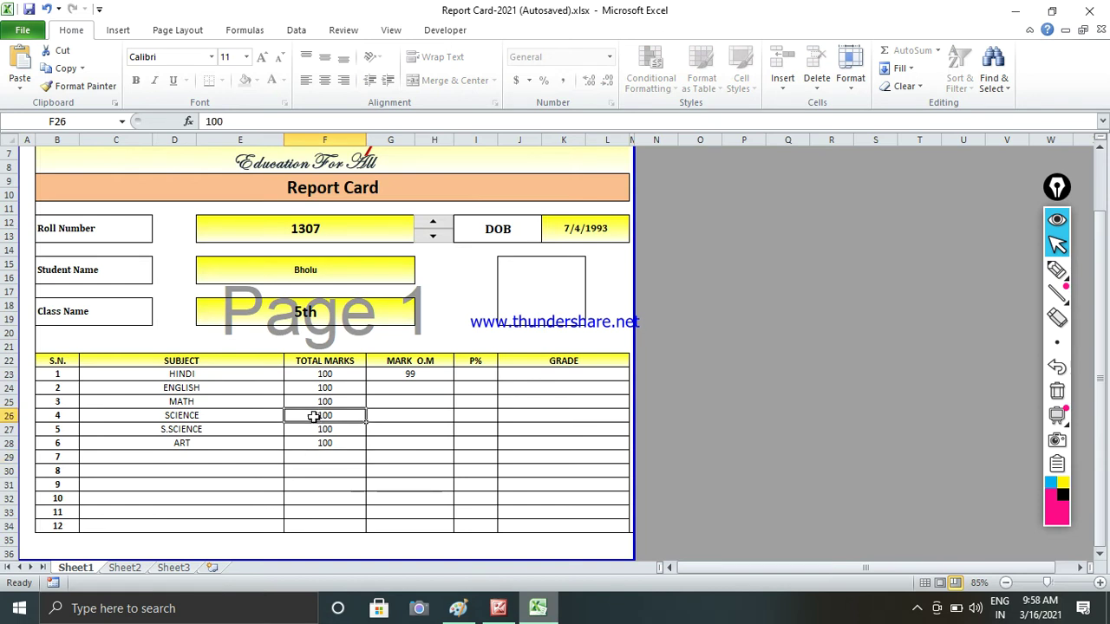
click(23, 29)
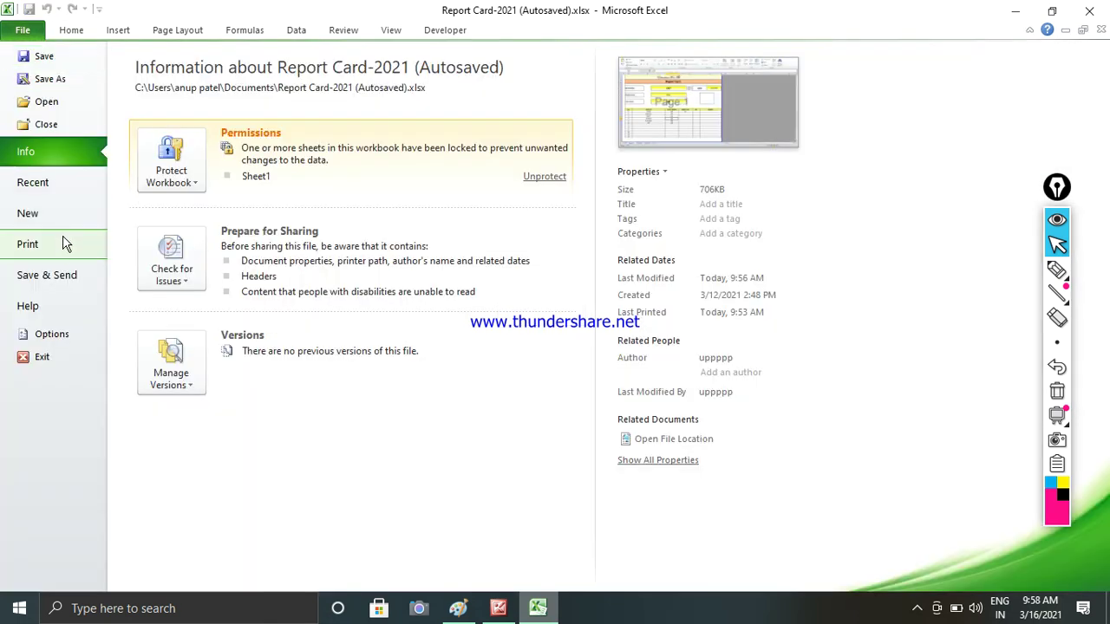
click(178, 184)
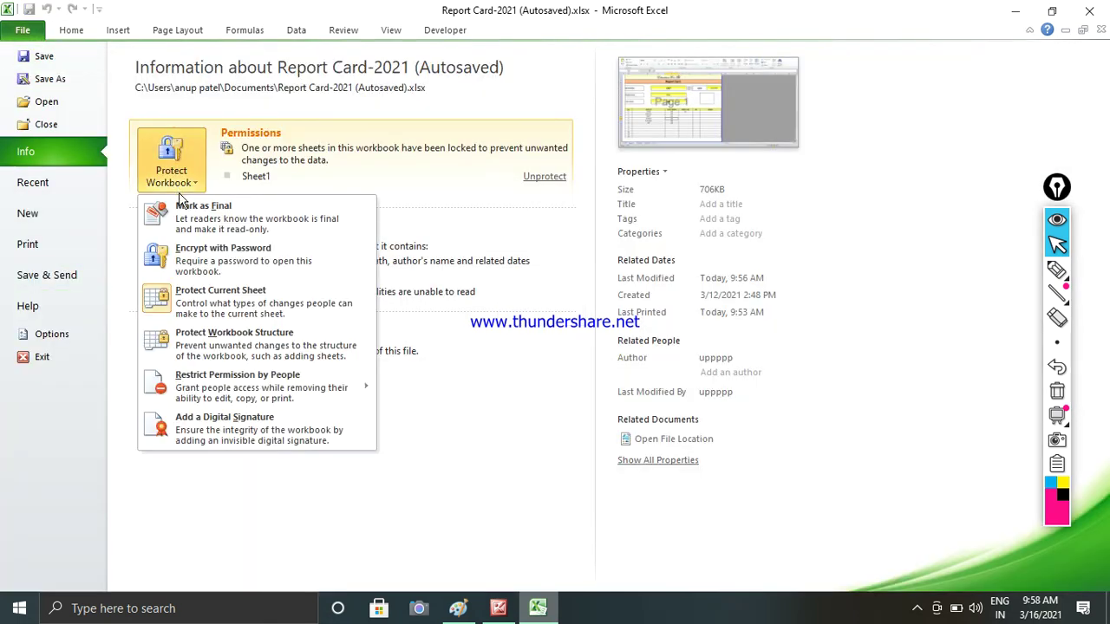
click(220, 299)
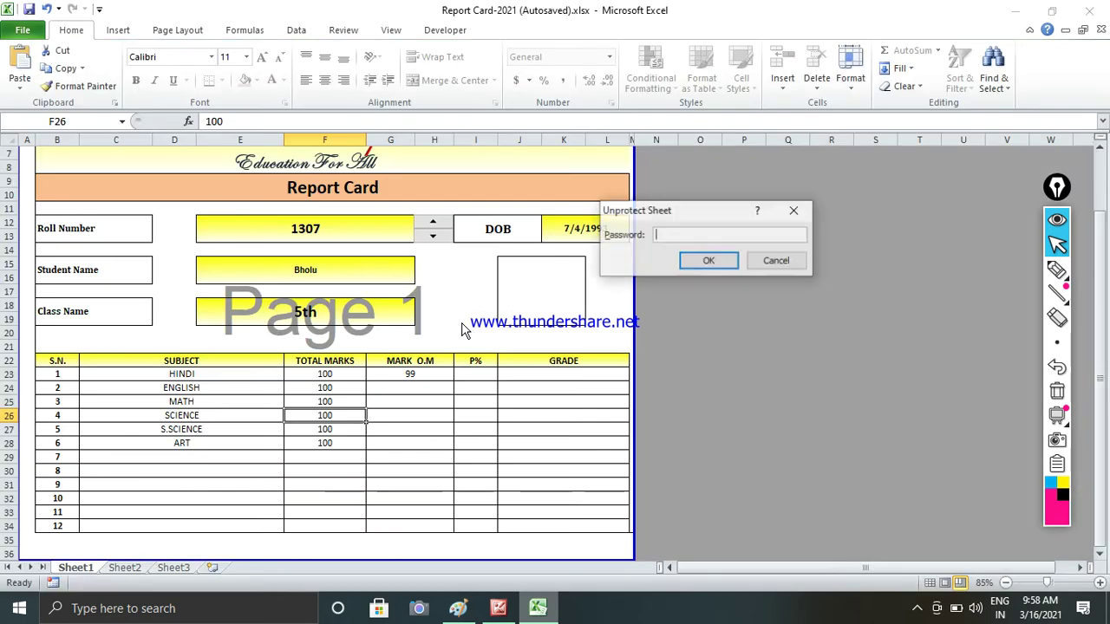
click(682, 266)
Enter Y in the obtained mark cell of row number 9 and delete it again
click(421, 484)
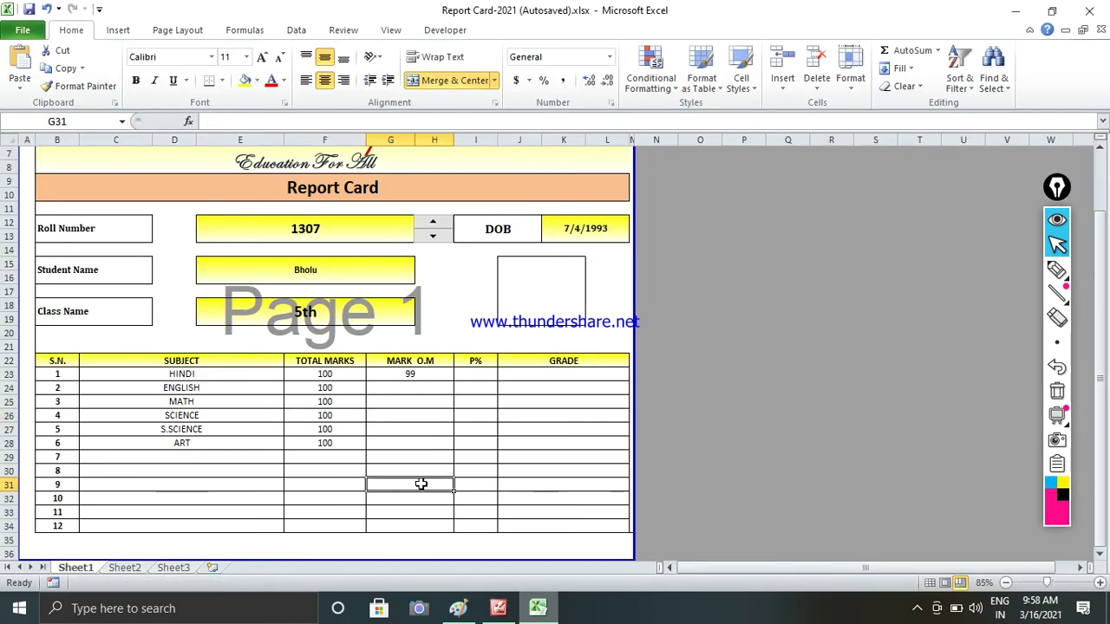
text(Y)
key(Return)
click(418, 484)
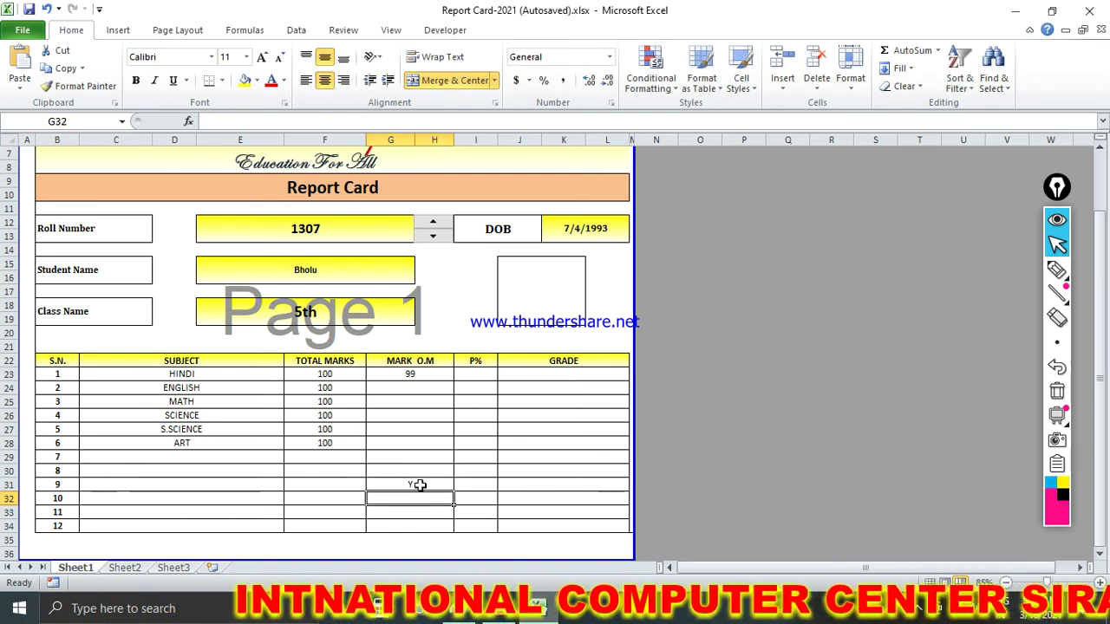
key(Delete)
click(421, 472)
click(417, 486)
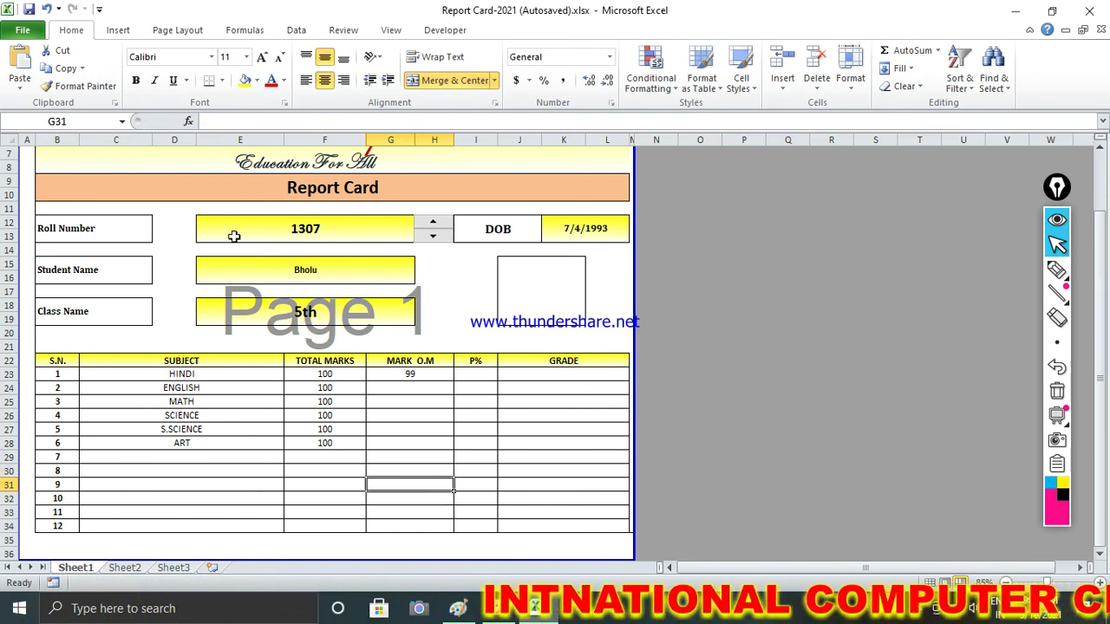
Open the Protect Workbook Structure settings from the workbook's information page
click(22, 30)
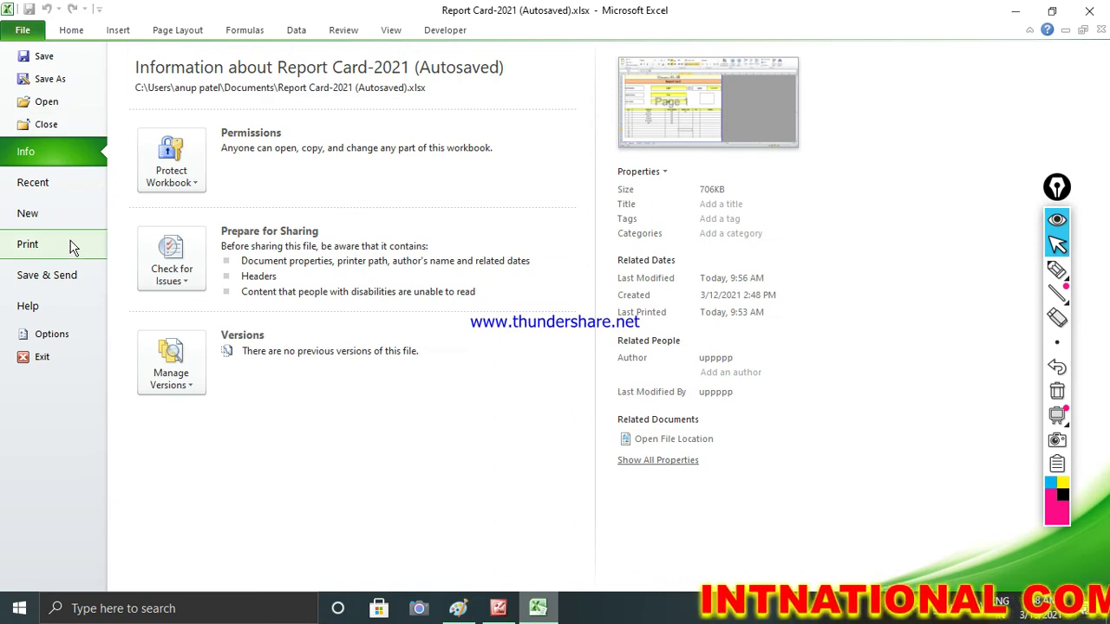
click(164, 173)
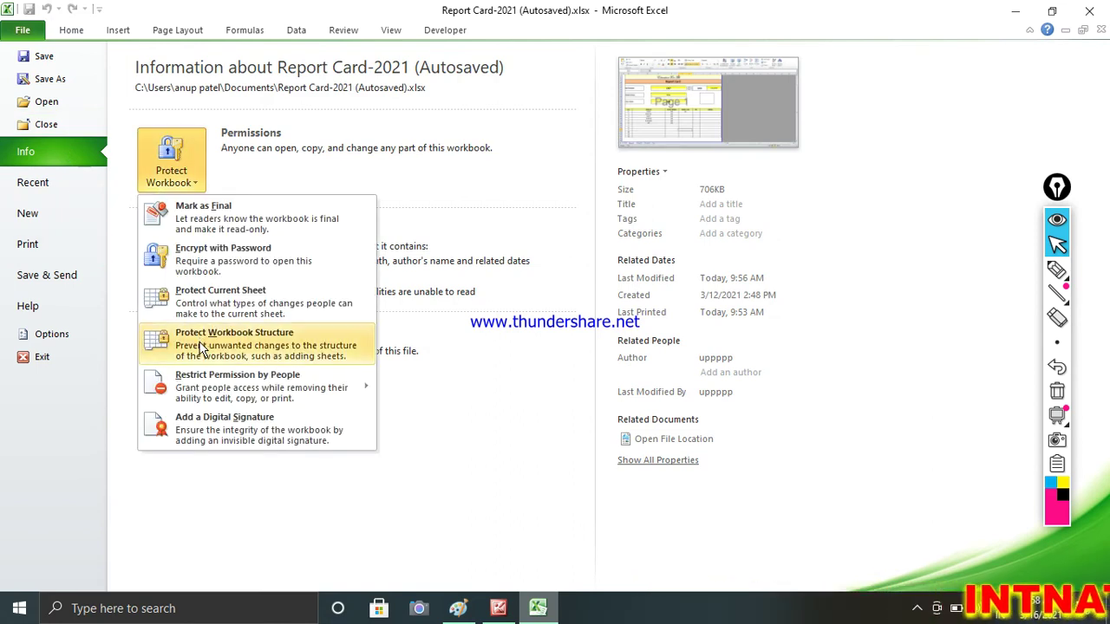
click(267, 349)
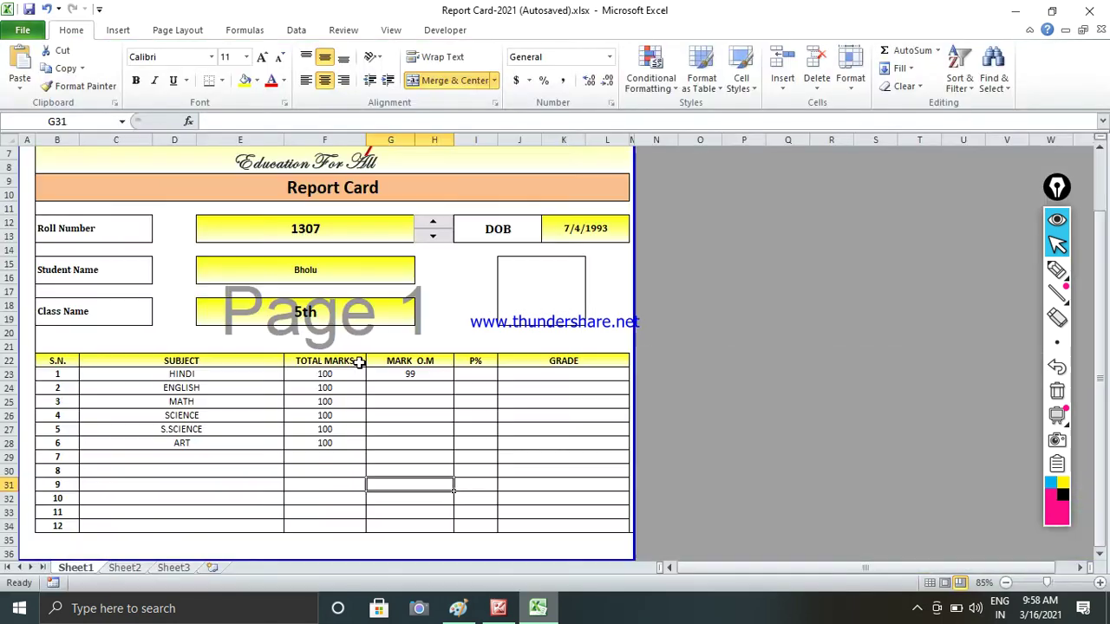
Select cell I20 and restore the workbook to a smaller window inside the program
click(468, 331)
key(ctrl+F5)
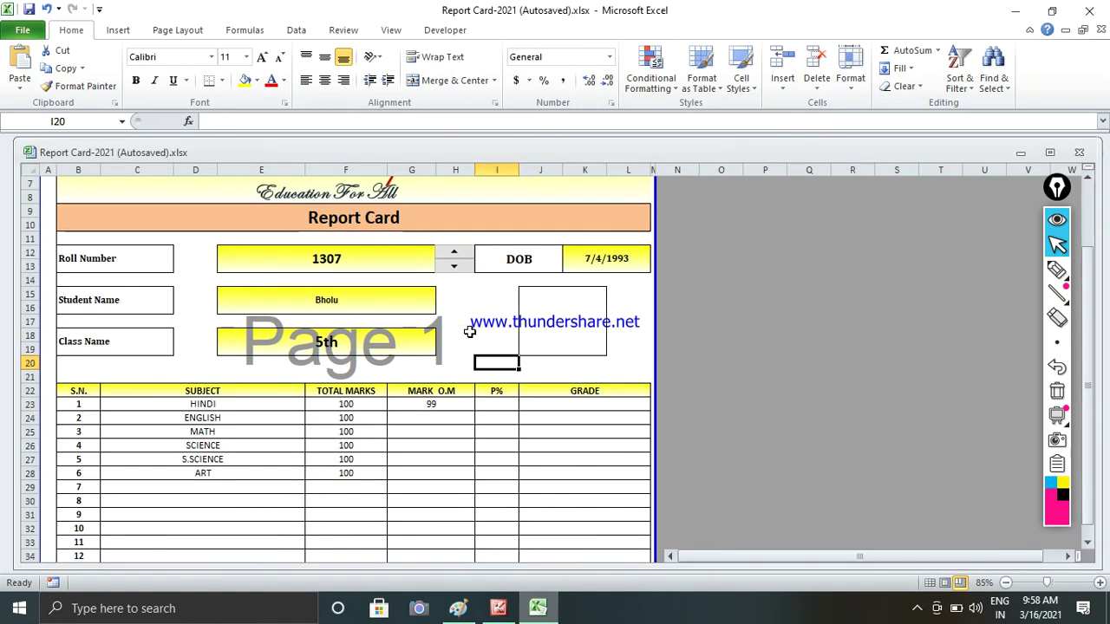
Move the workbook window lower inside the program and protect the workbook's structure and windows with a password
drag(616, 153, 488, 199)
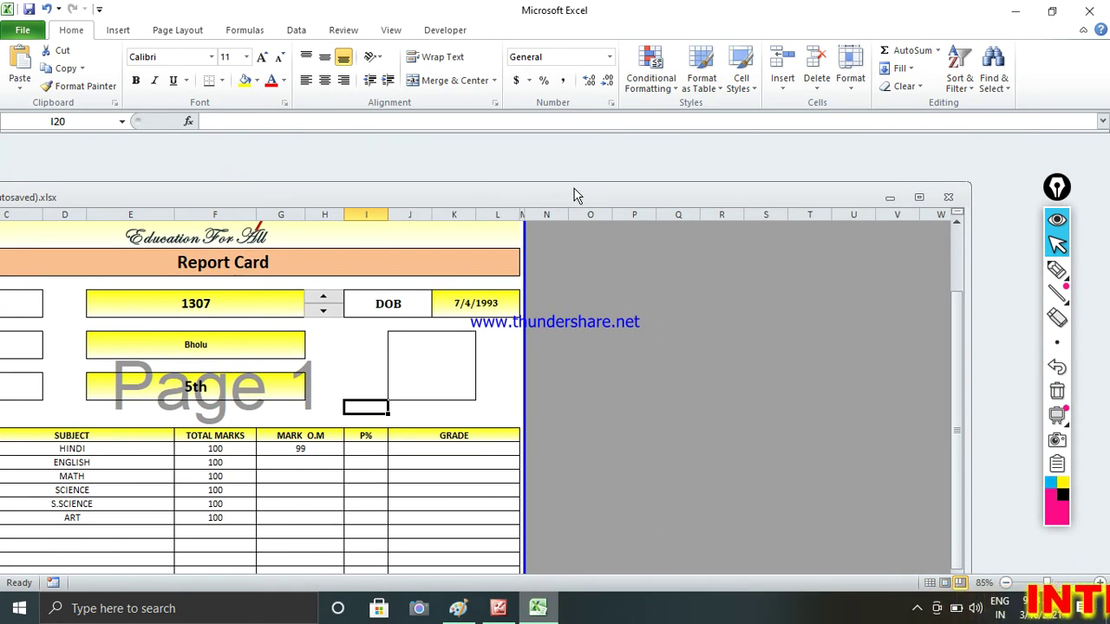
click(27, 30)
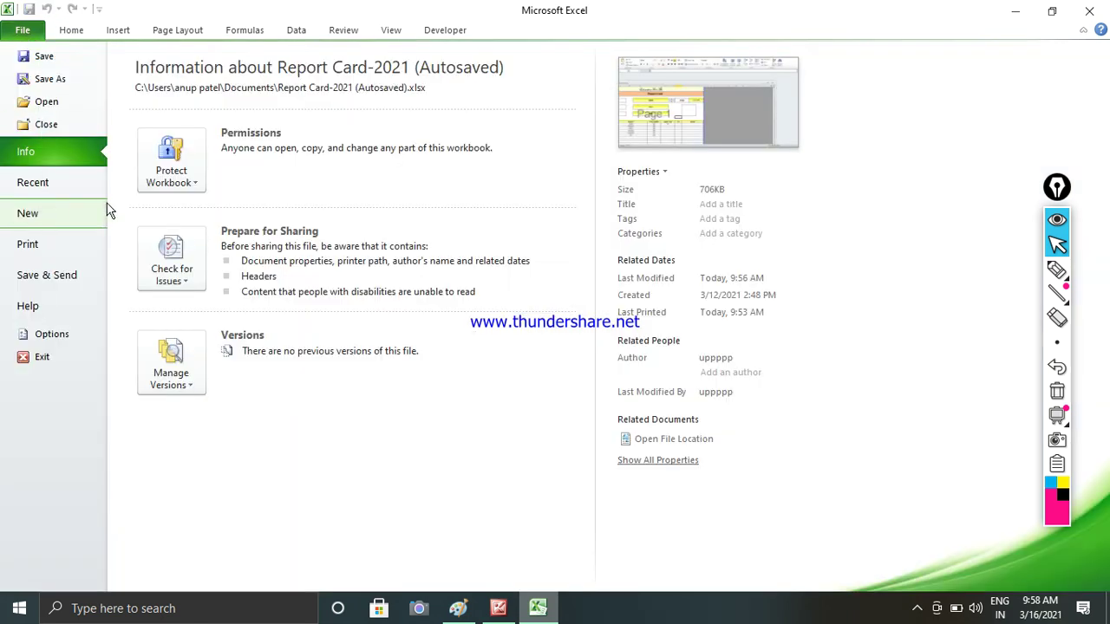
click(171, 183)
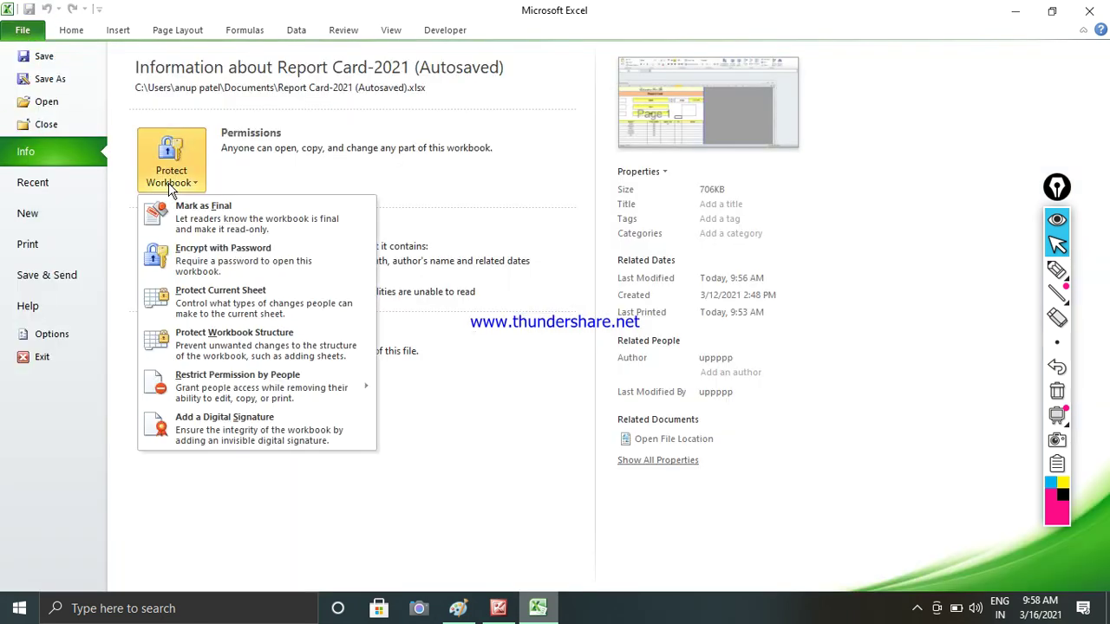
click(195, 347)
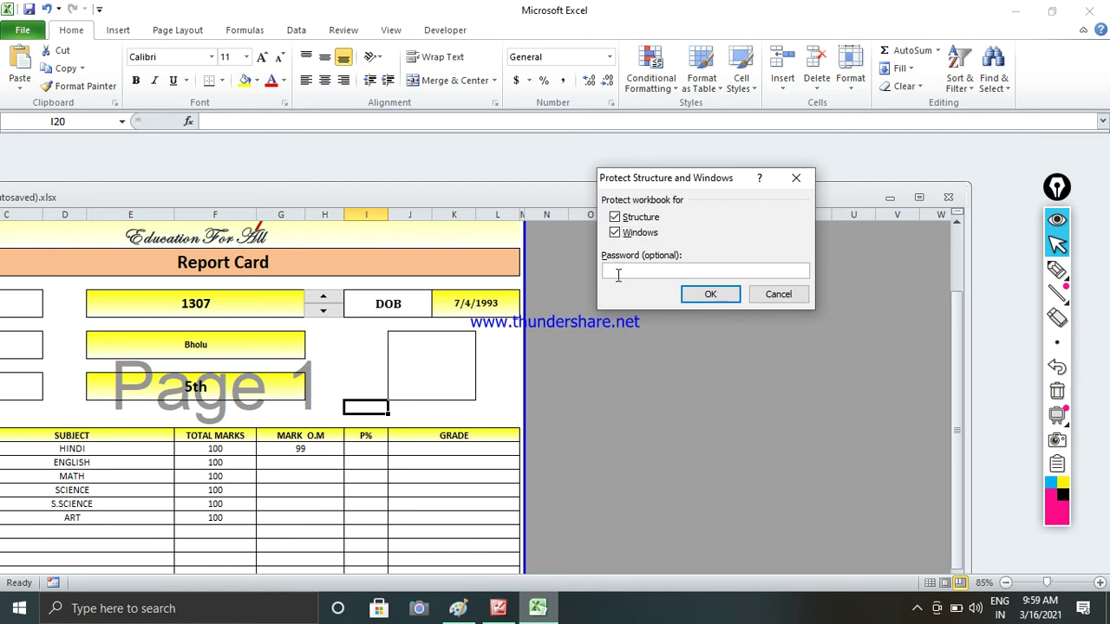
click(716, 295)
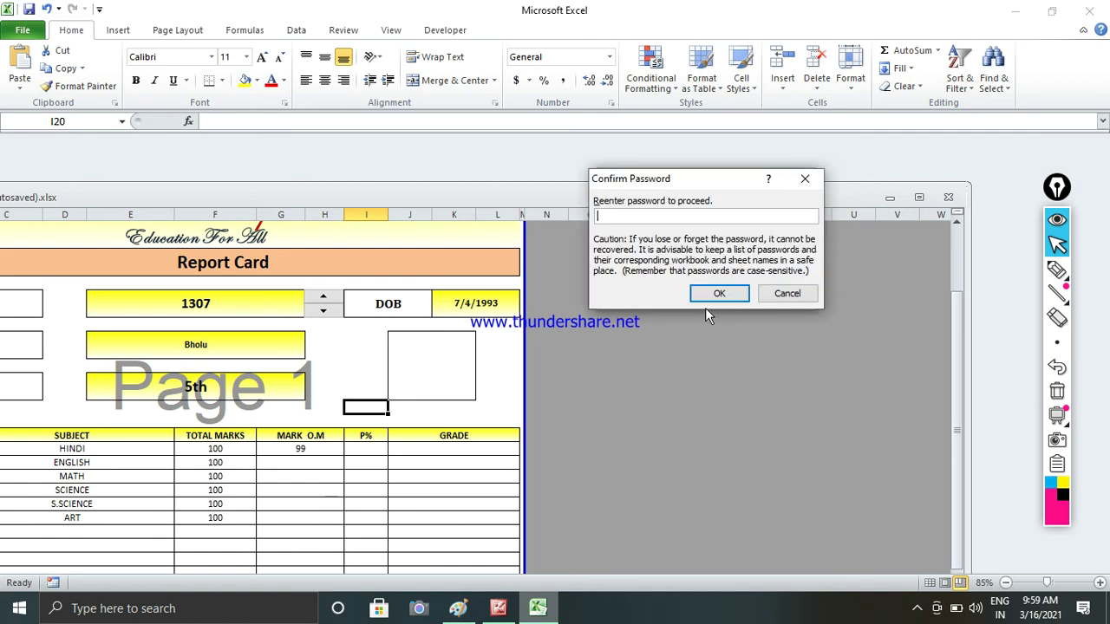
text(1)
click(717, 295)
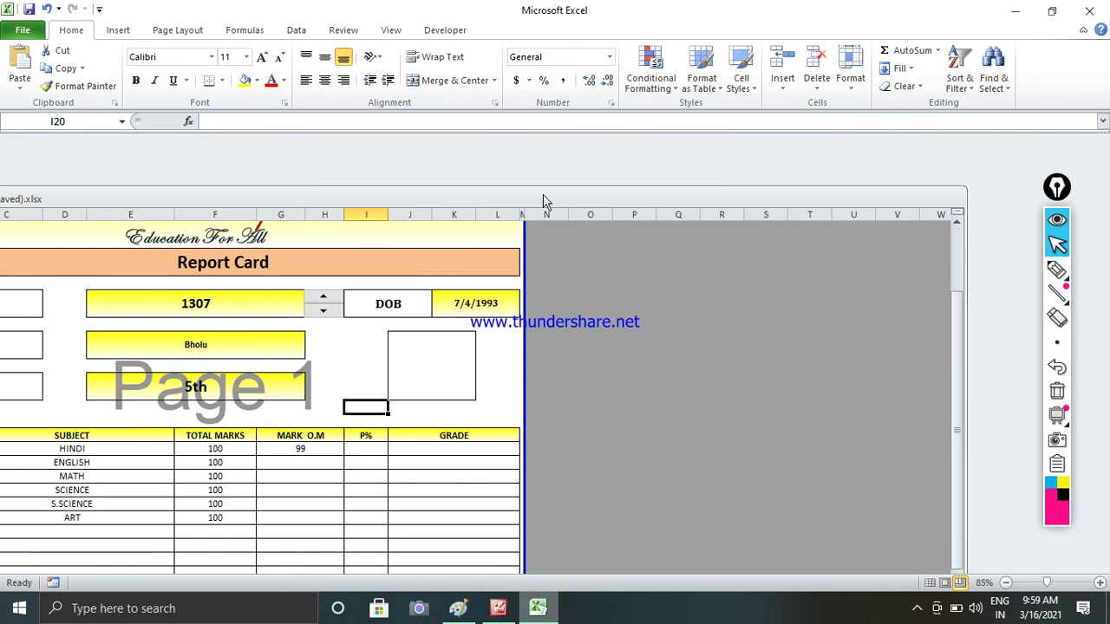
Turn off Protect Workbook Structure by entering the workbook password
click(26, 31)
click(183, 190)
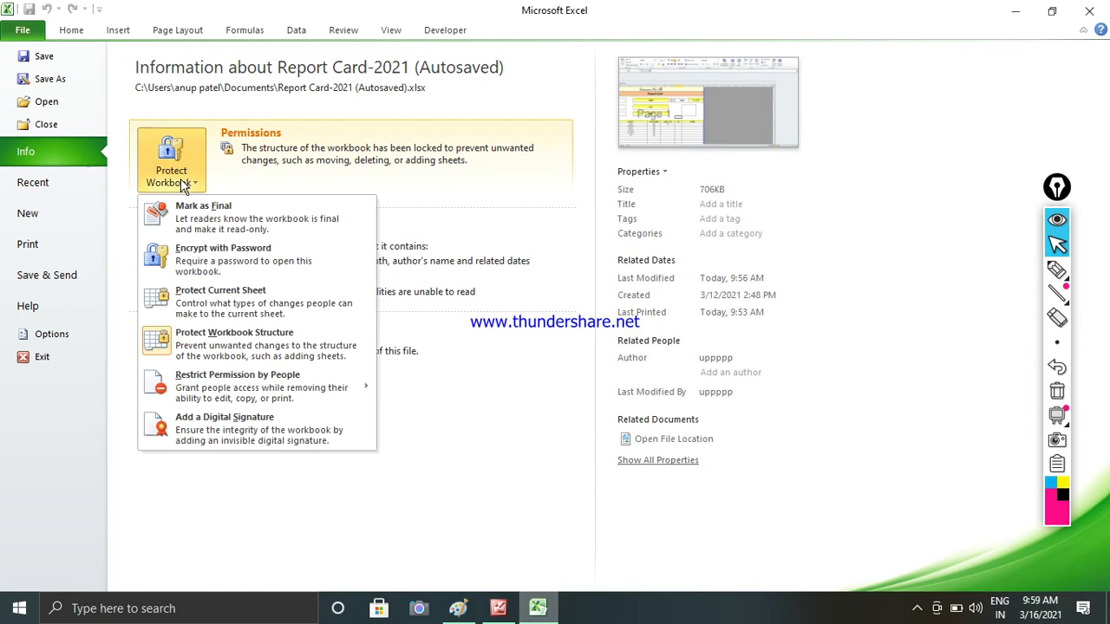
click(201, 349)
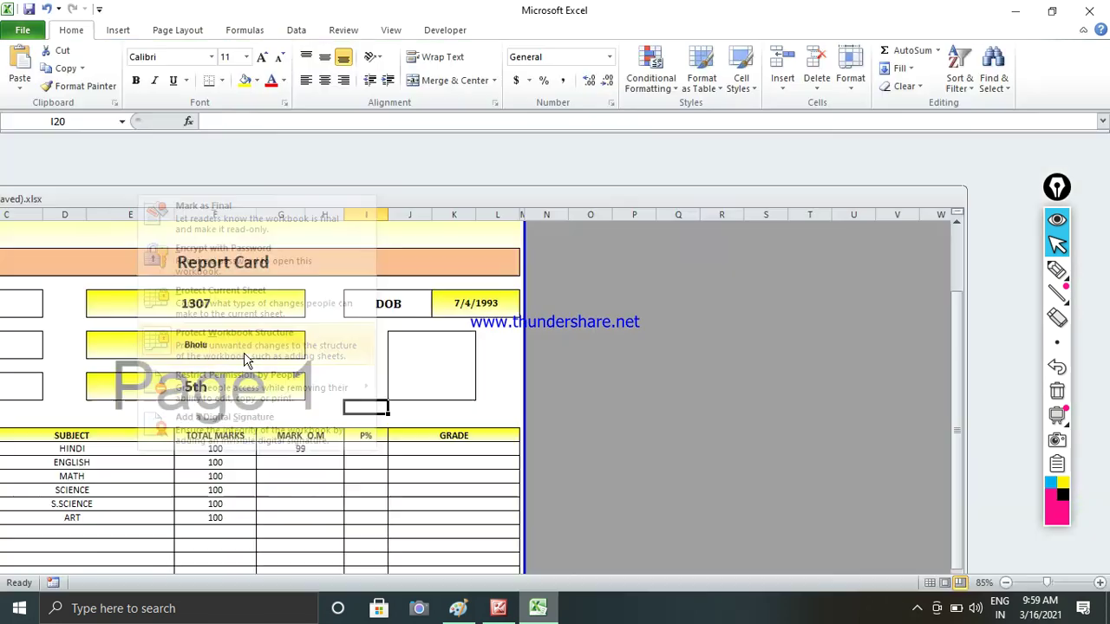
text(1)
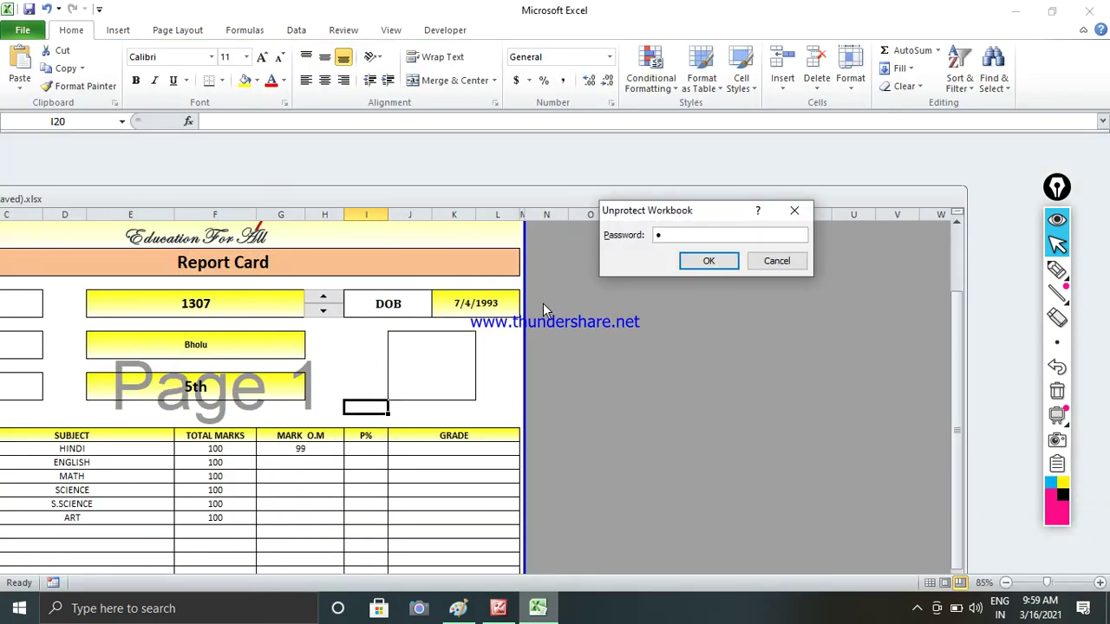
key(Return)
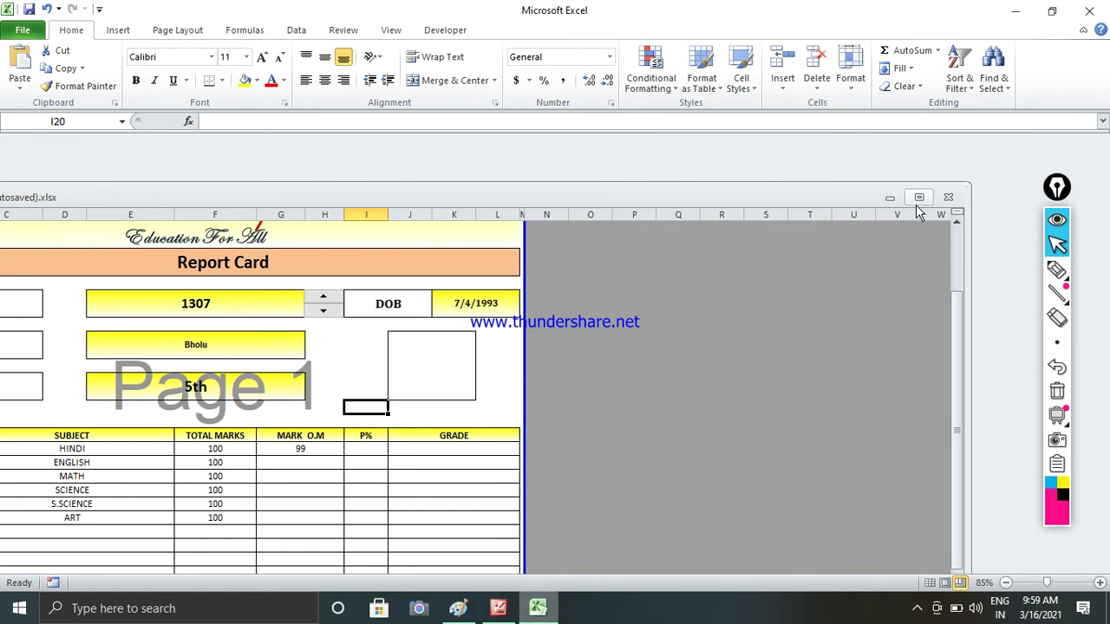
Switch the workbook window between restored and maximized size several times, leaving it maximized
click(919, 198)
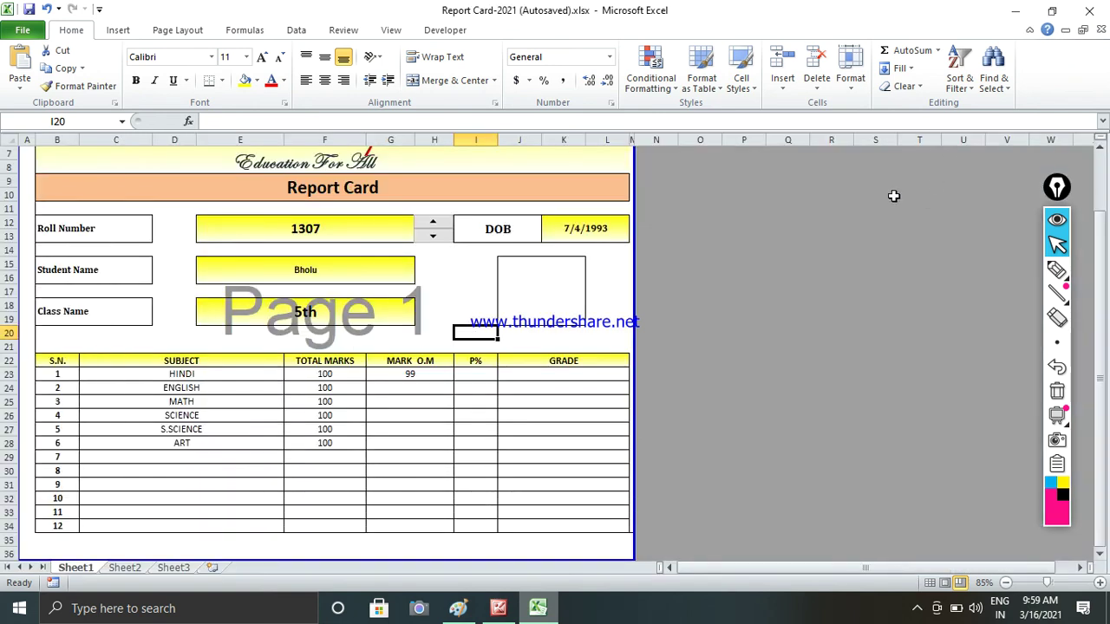
click(1084, 29)
click(895, 198)
click(1083, 29)
click(895, 198)
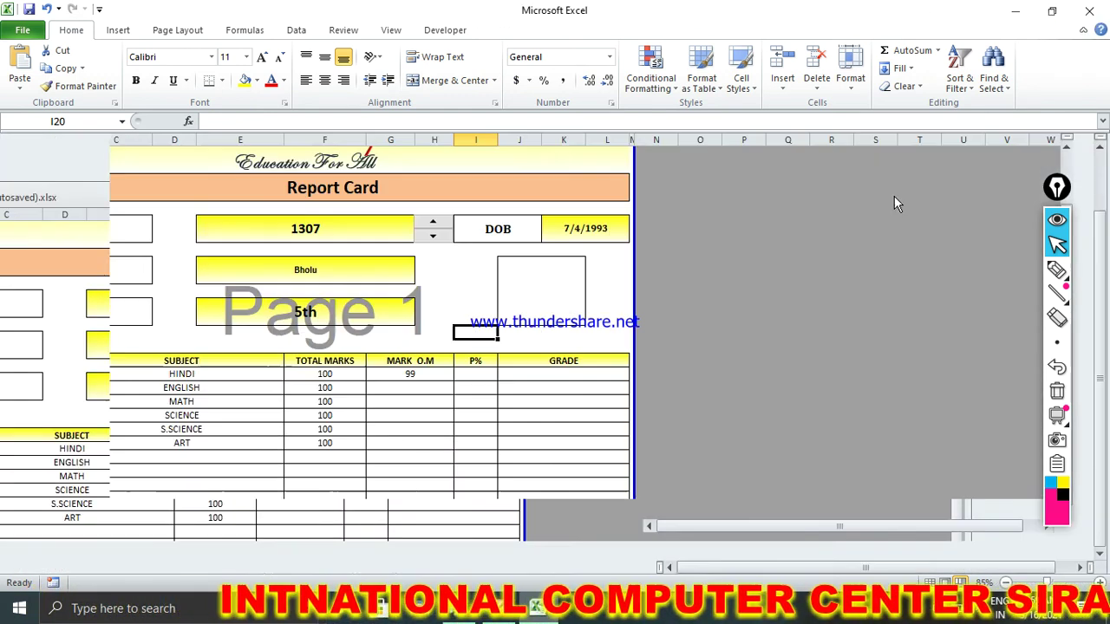
key(ctrl+F10)
key(ctrl+F10)
key(ctrl+F10)
key(ctrl+F10)
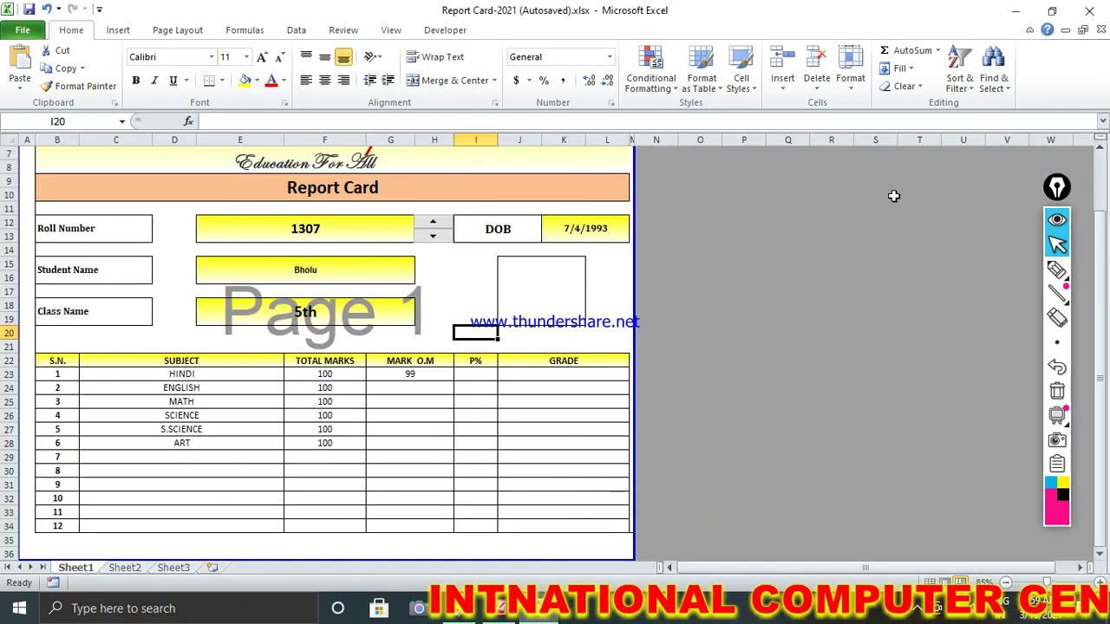
key(ctrl+F10)
key(ctrl+F10)
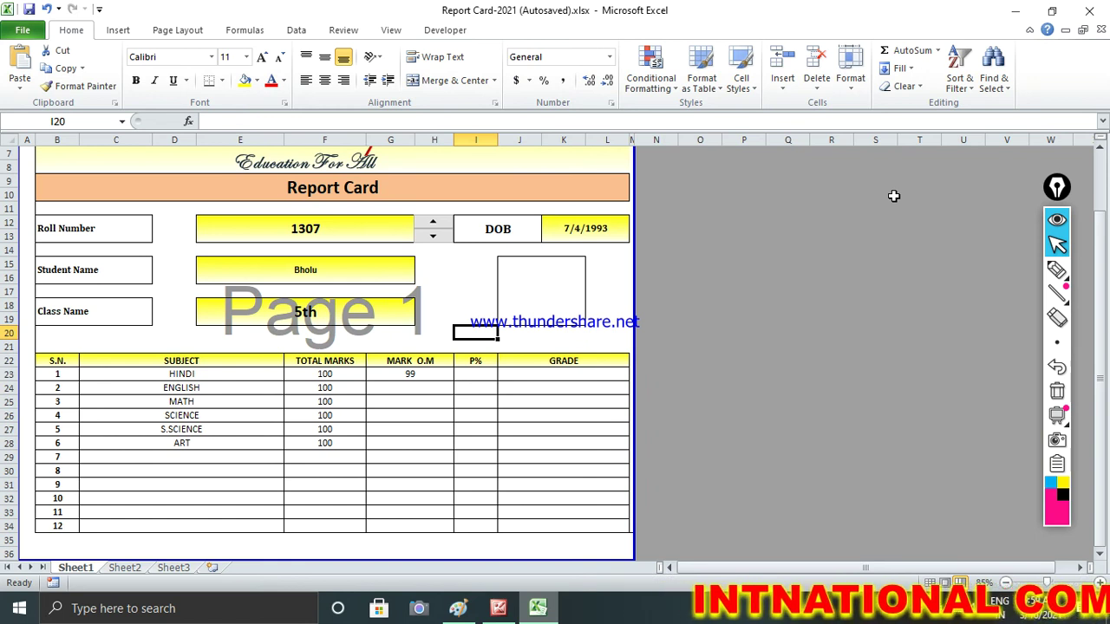
click(324, 388)
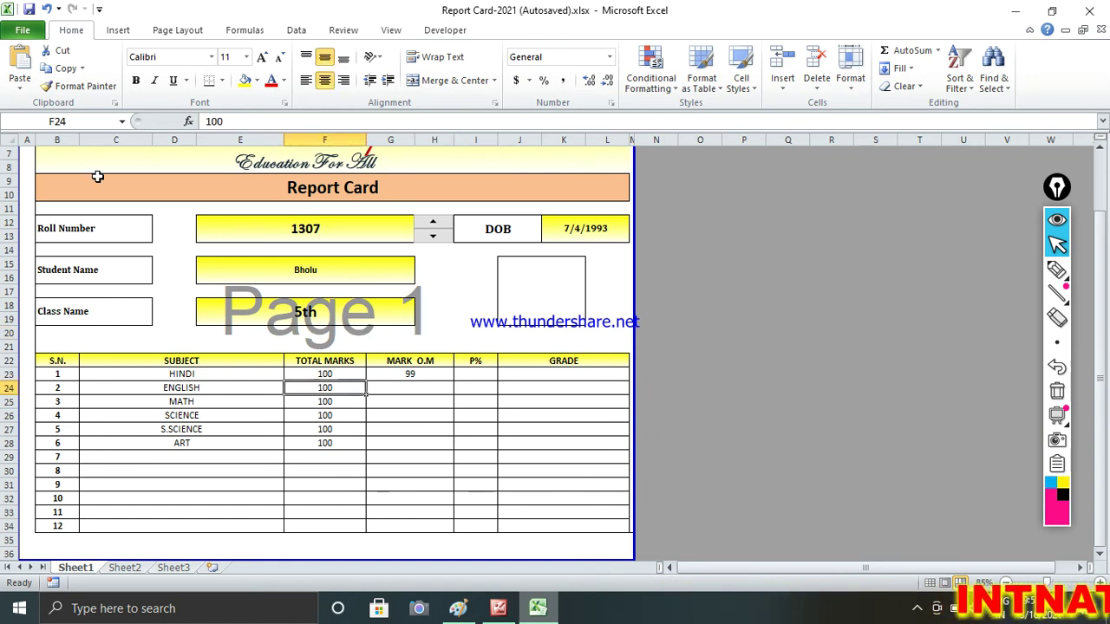
click(23, 35)
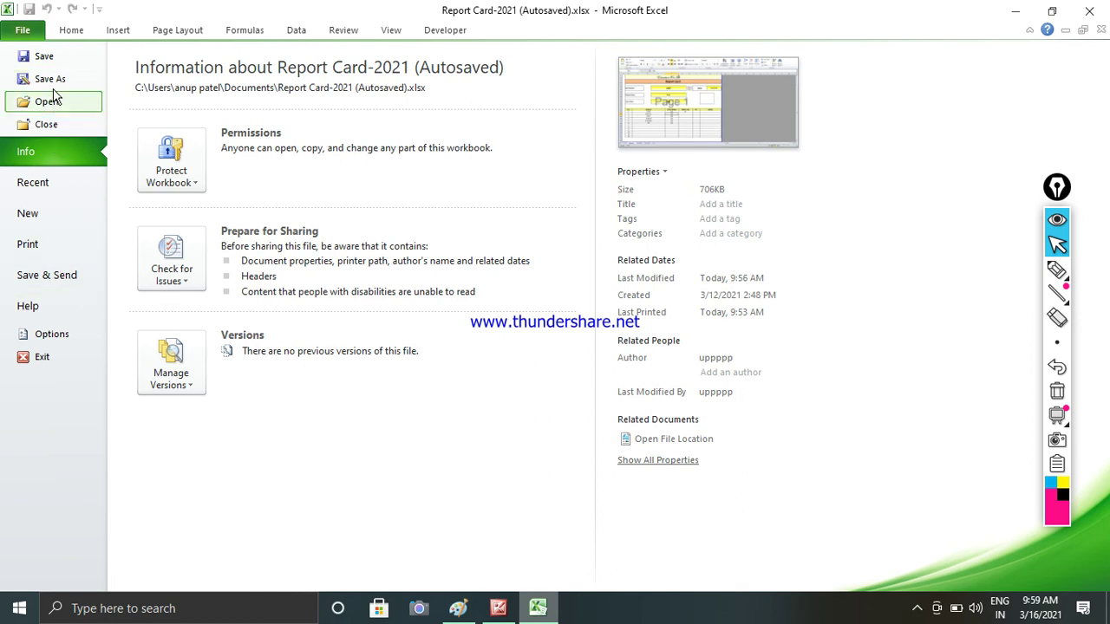
key(Escape)
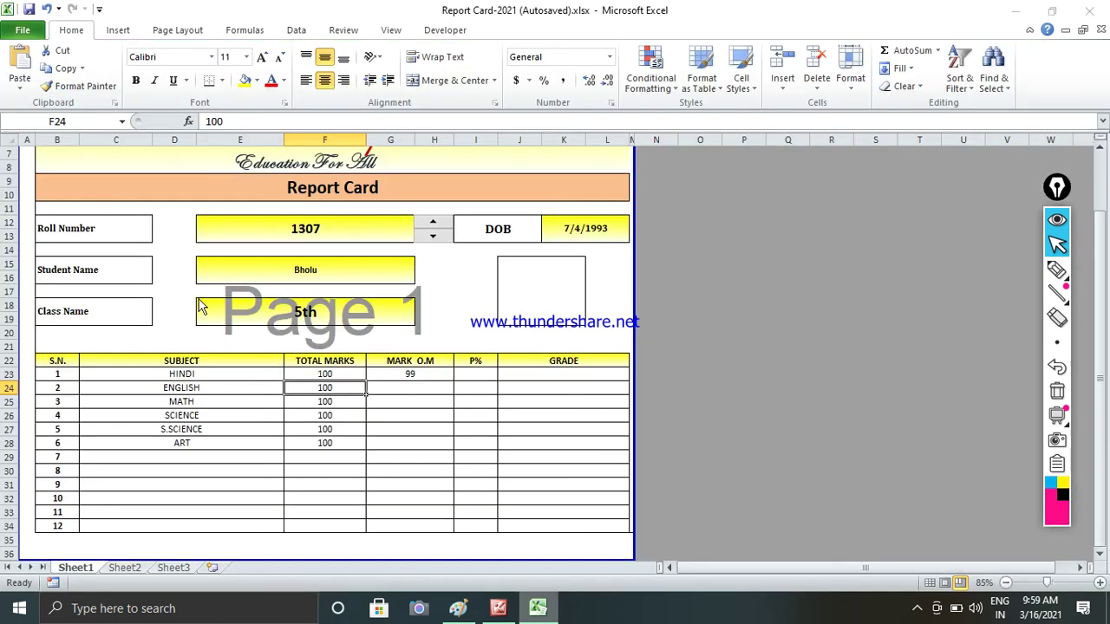
key(F12)
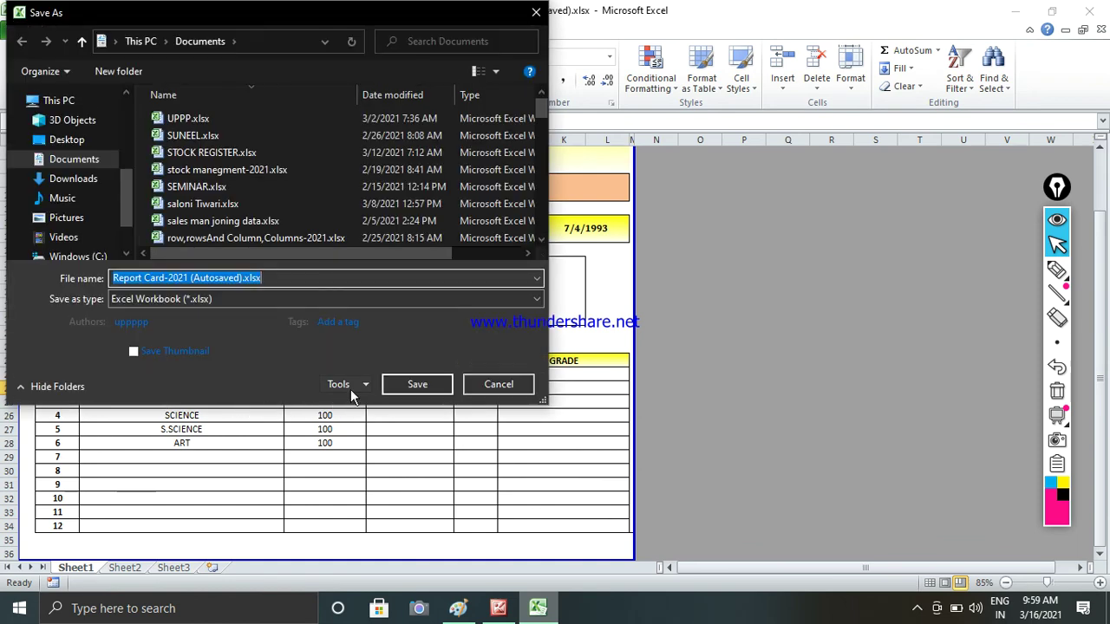
click(350, 390)
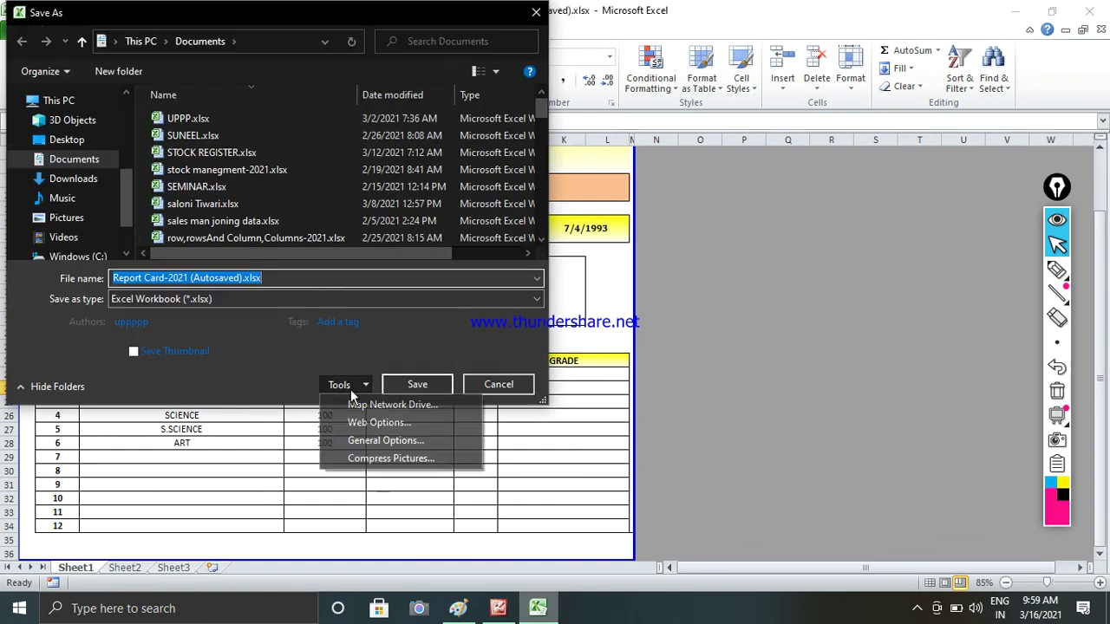
click(363, 440)
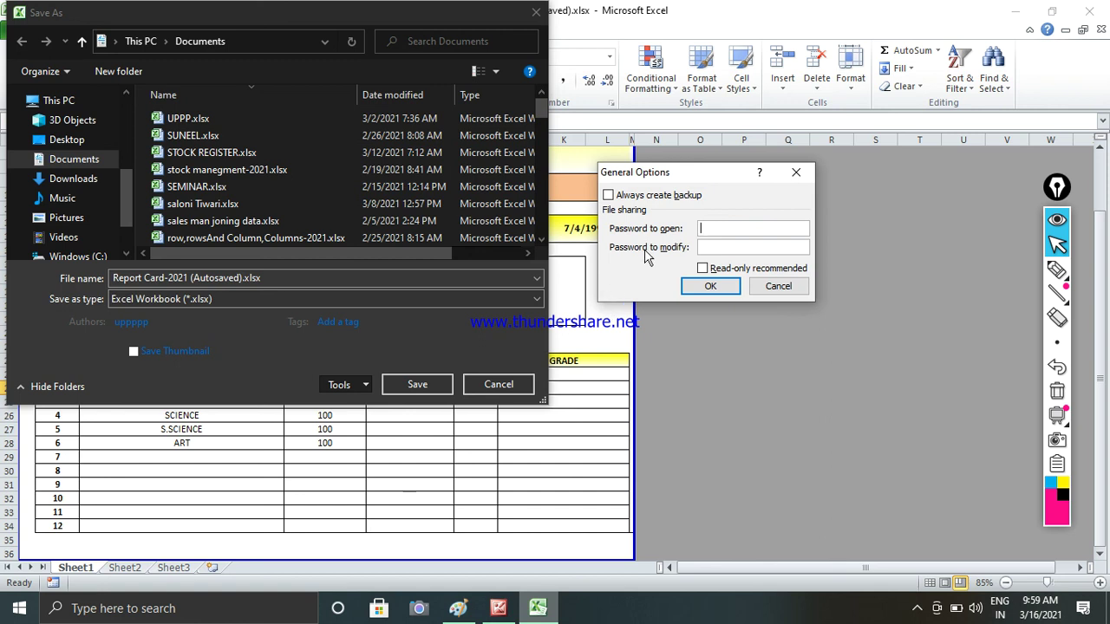
drag(681, 182, 536, 200)
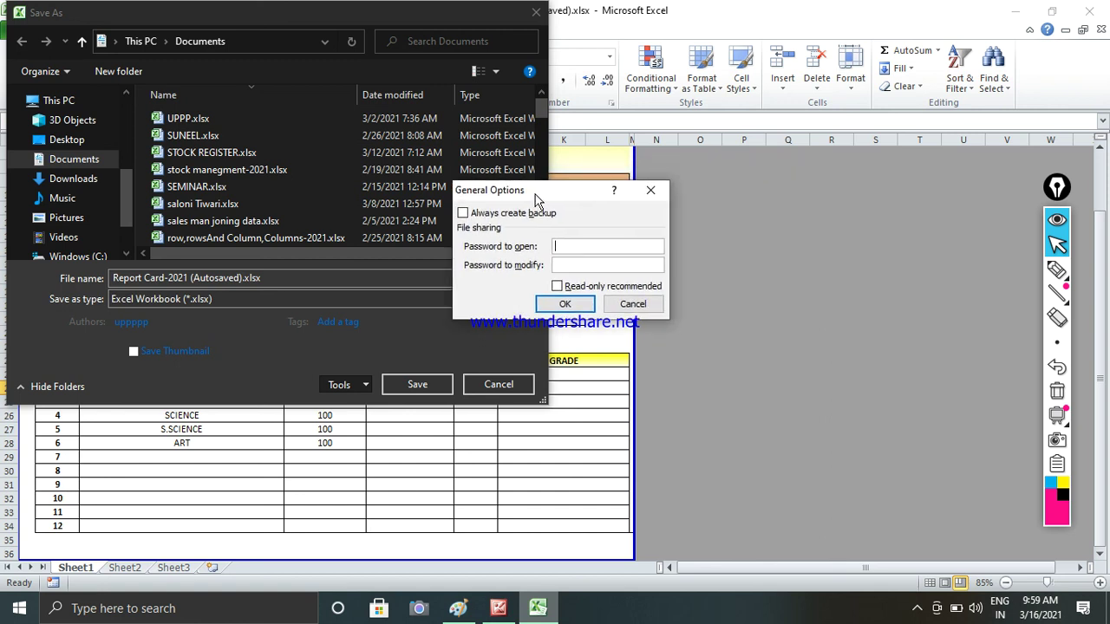
key(Escape)
click(500, 382)
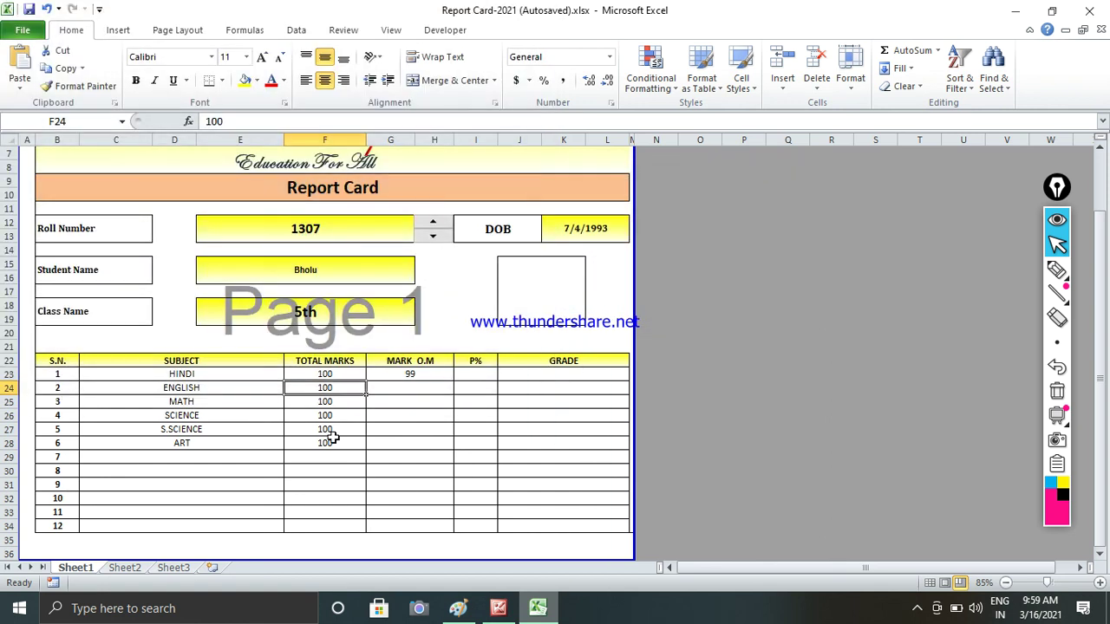
click(332, 438)
click(26, 33)
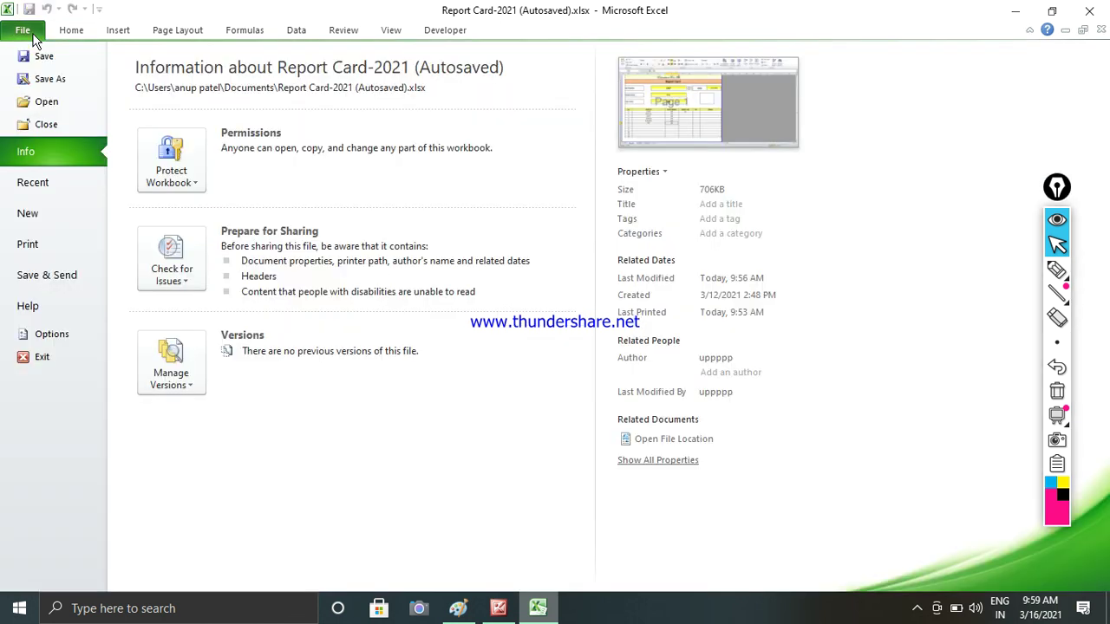
key(Escape)
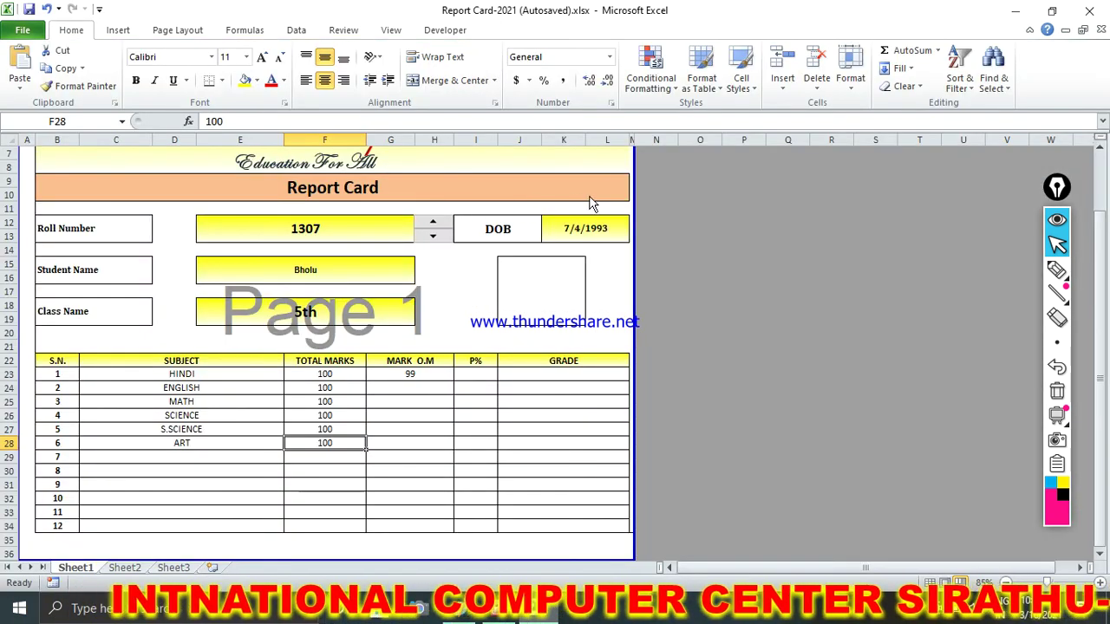
Set a password to open and a password to modify in the Save As General Options, and confirm both
key(F12)
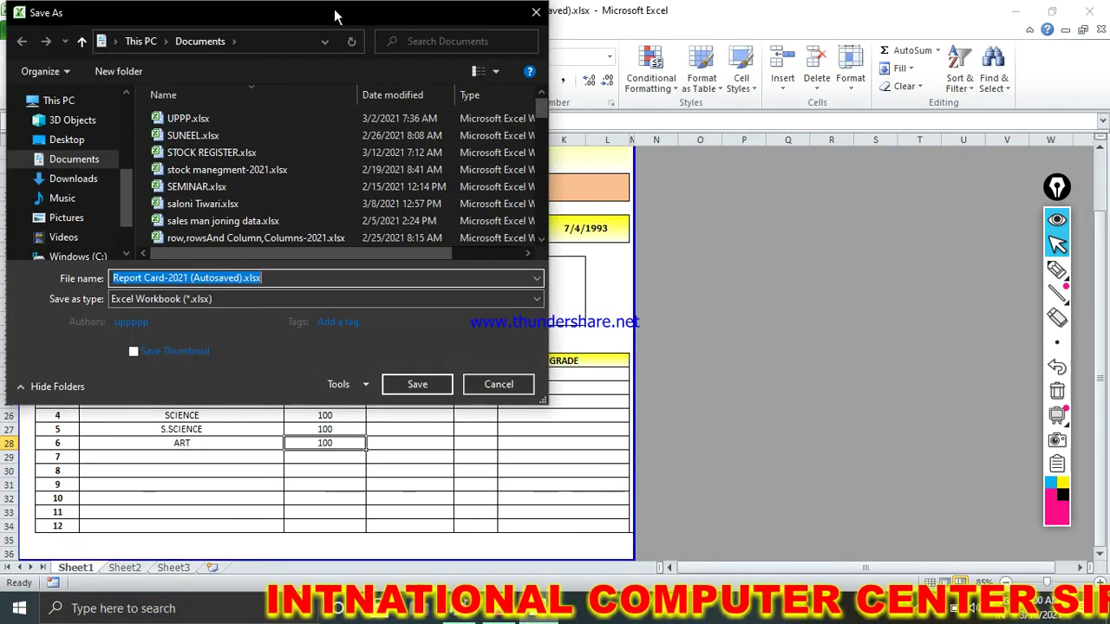
drag(324, 13, 578, 49)
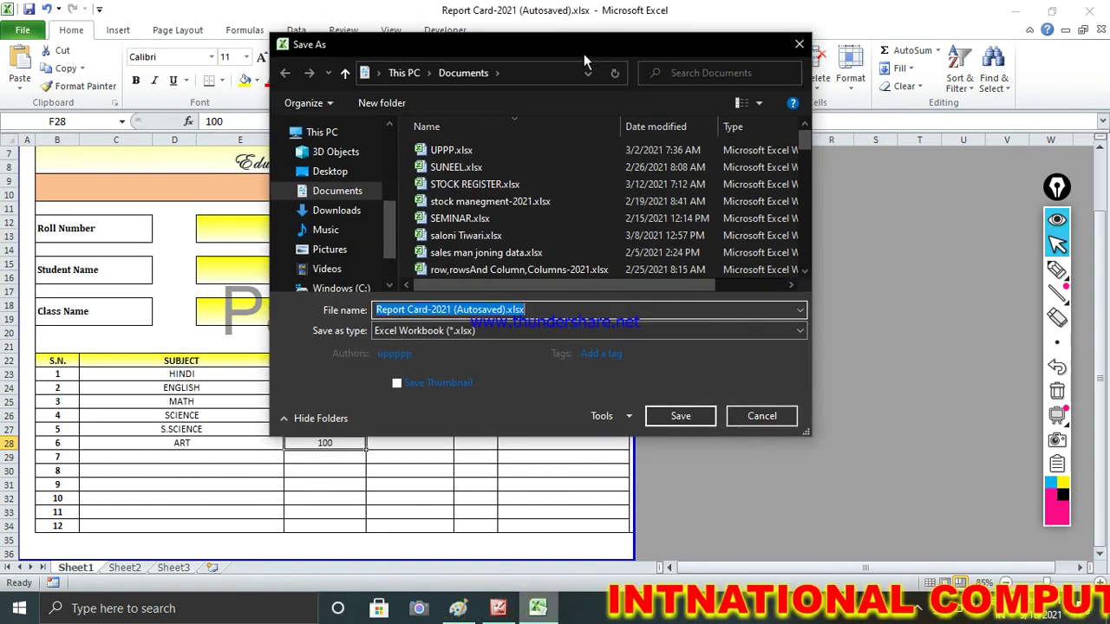
click(623, 418)
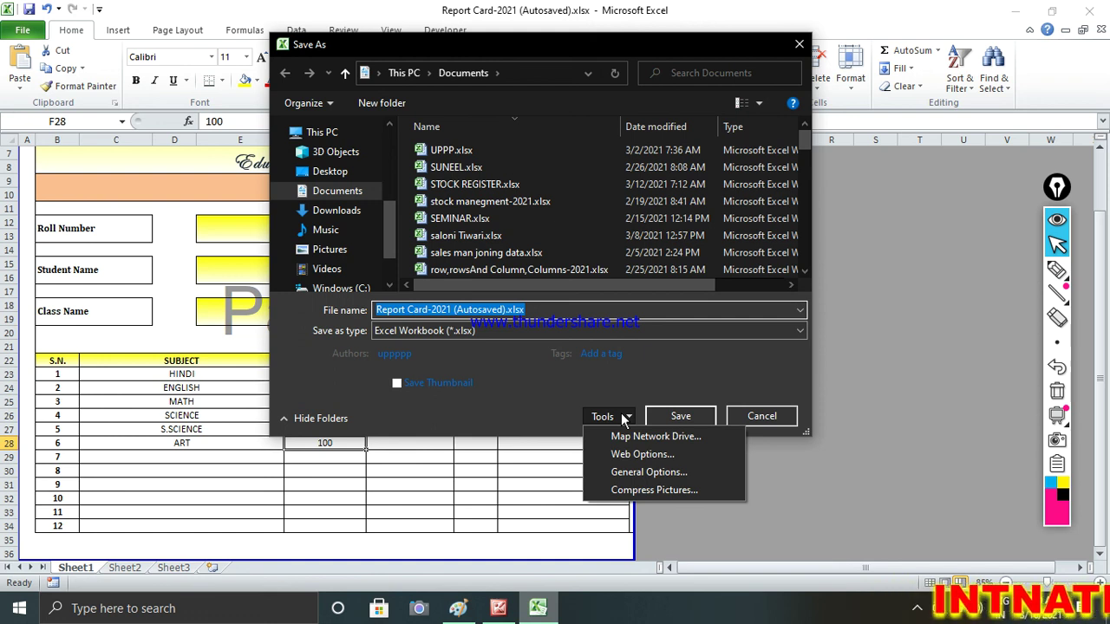
click(648, 473)
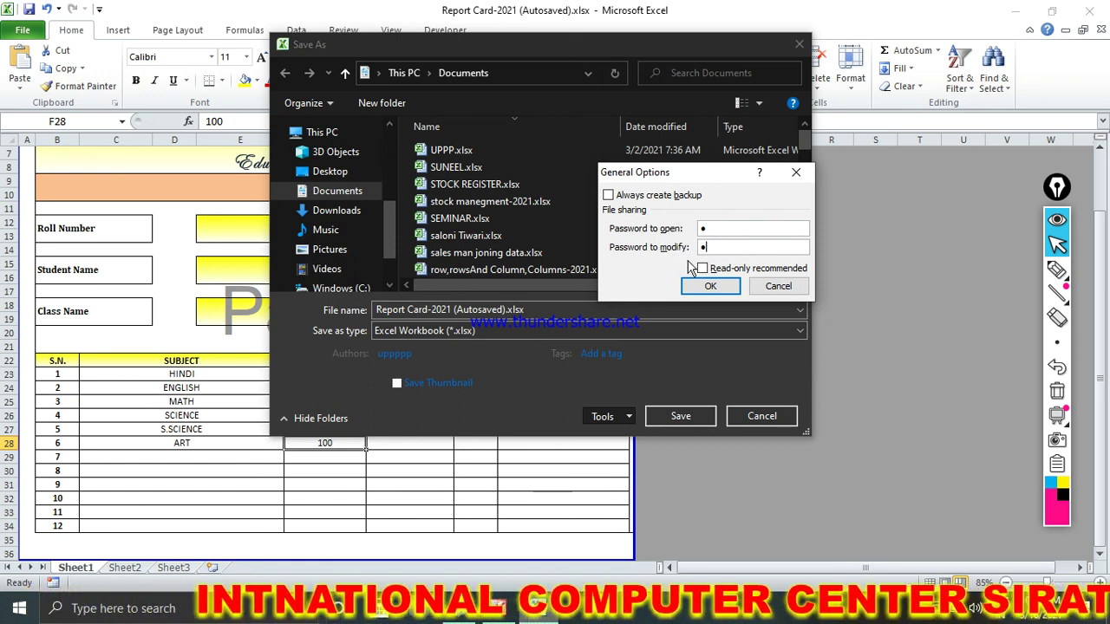
click(710, 286)
text(1)
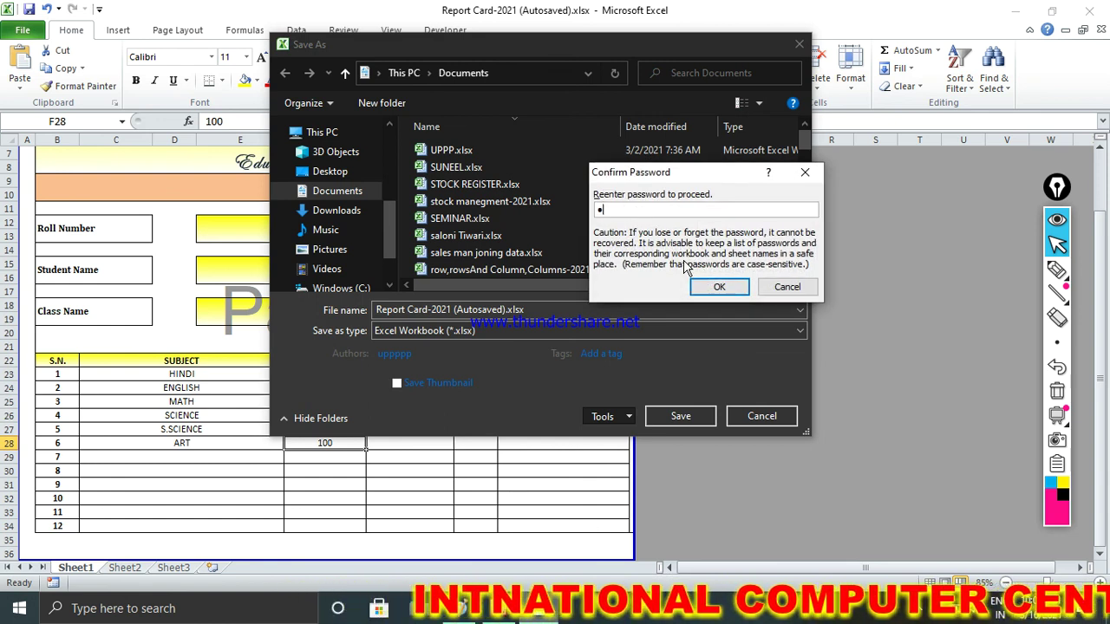
click(717, 286)
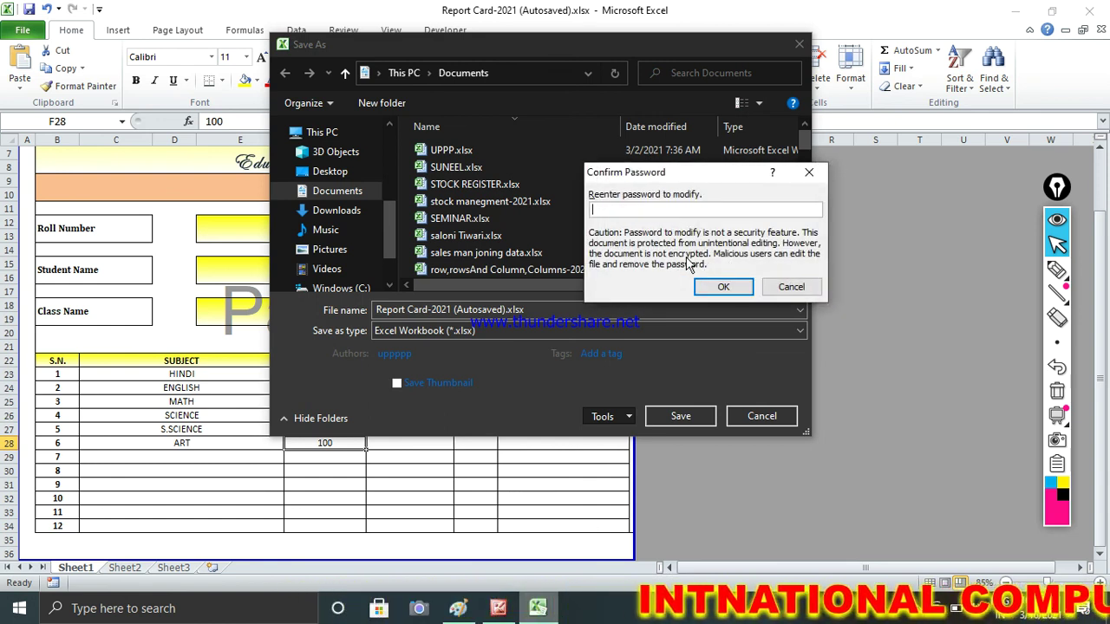
text(1)
click(718, 287)
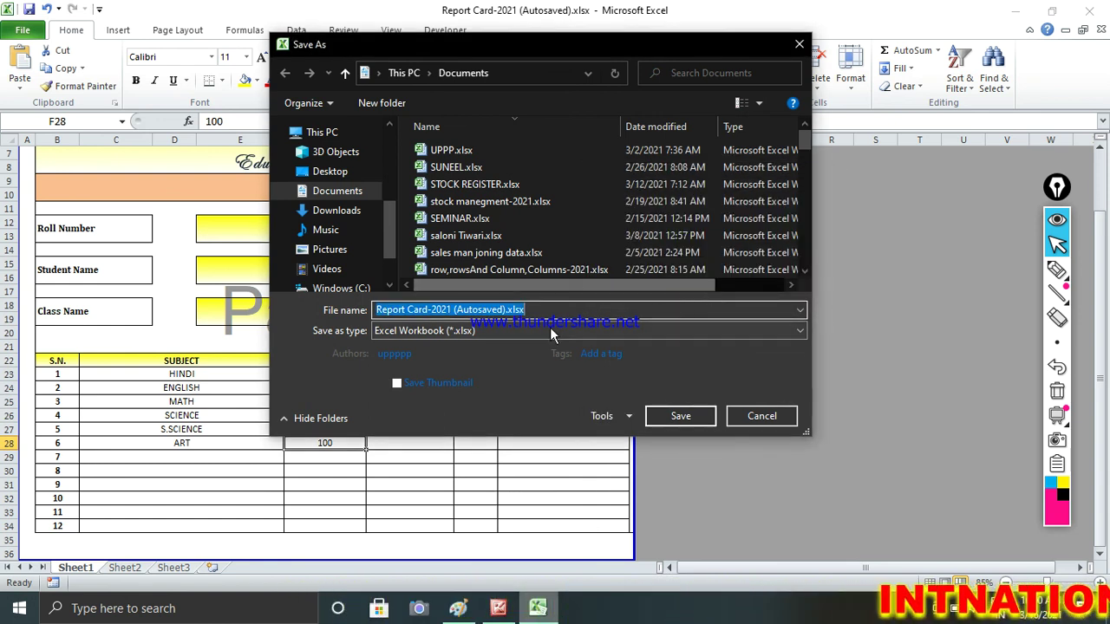
Save the workbook over the existing Report Card-2021 (Autosaved).xlsx in Documents and close it
click(662, 416)
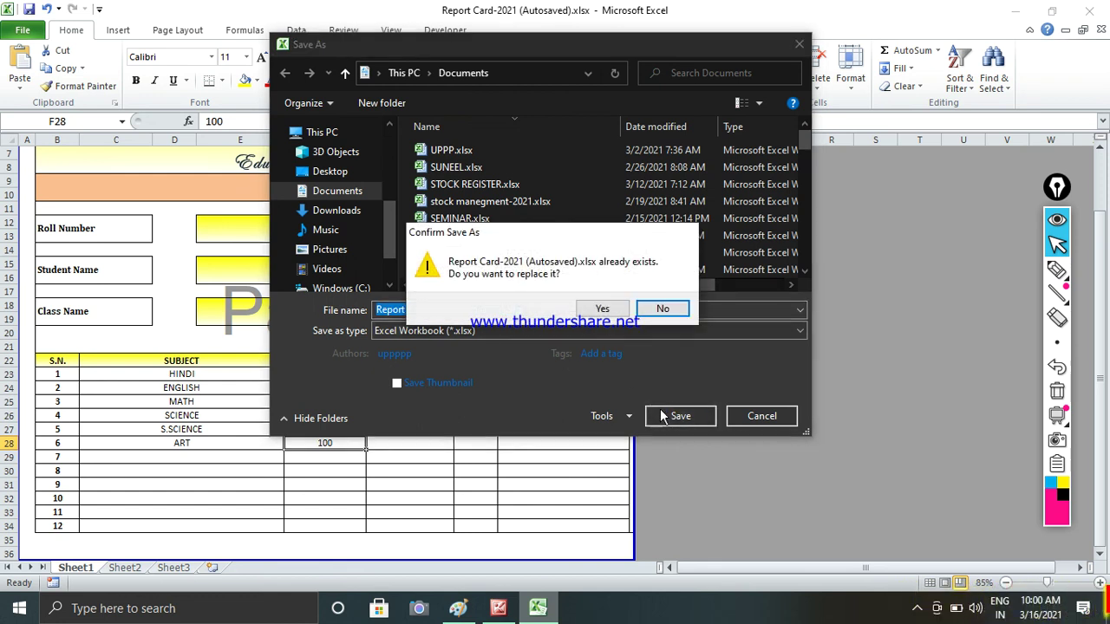
click(601, 308)
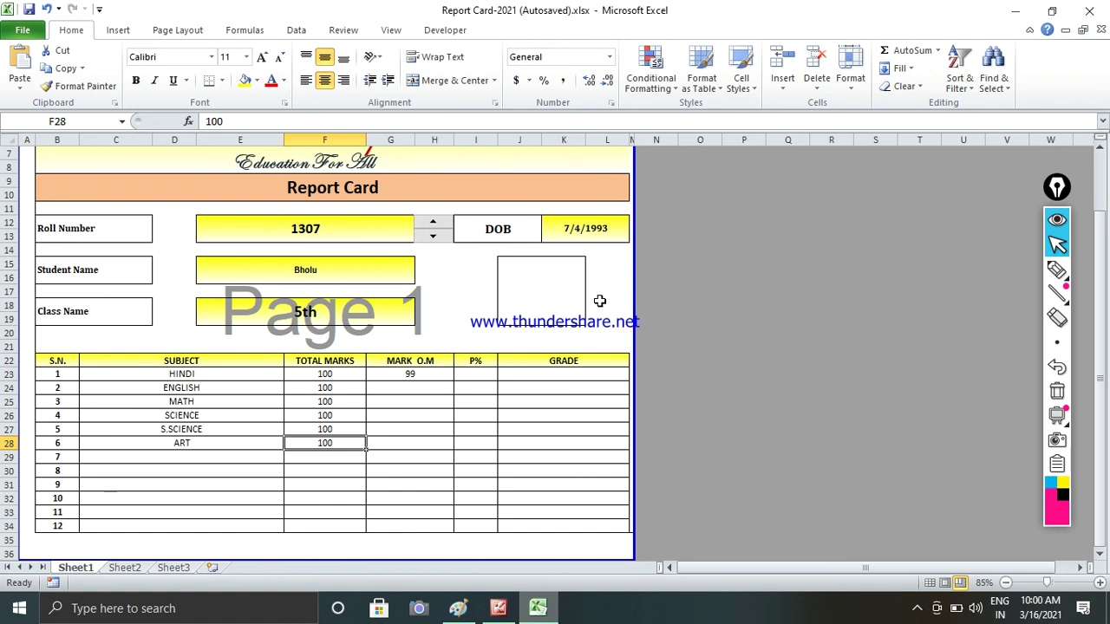
key(ctrl+w)
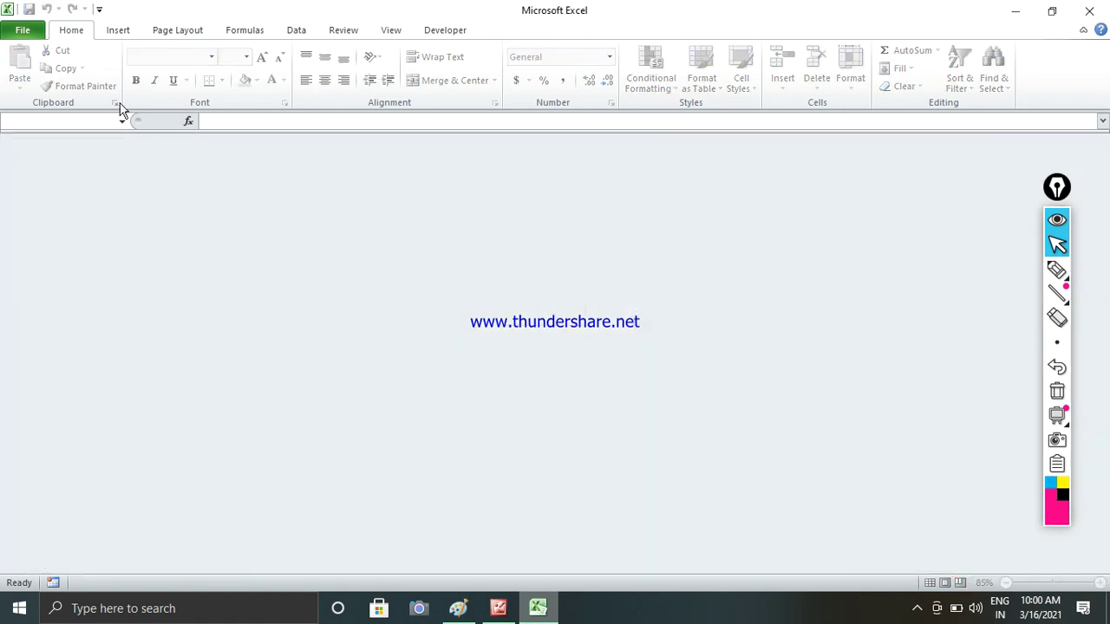
Reopen the recent workbook Report Card-2021 (Autosaved).xlsx, entering the password to open and the password for write access
click(26, 31)
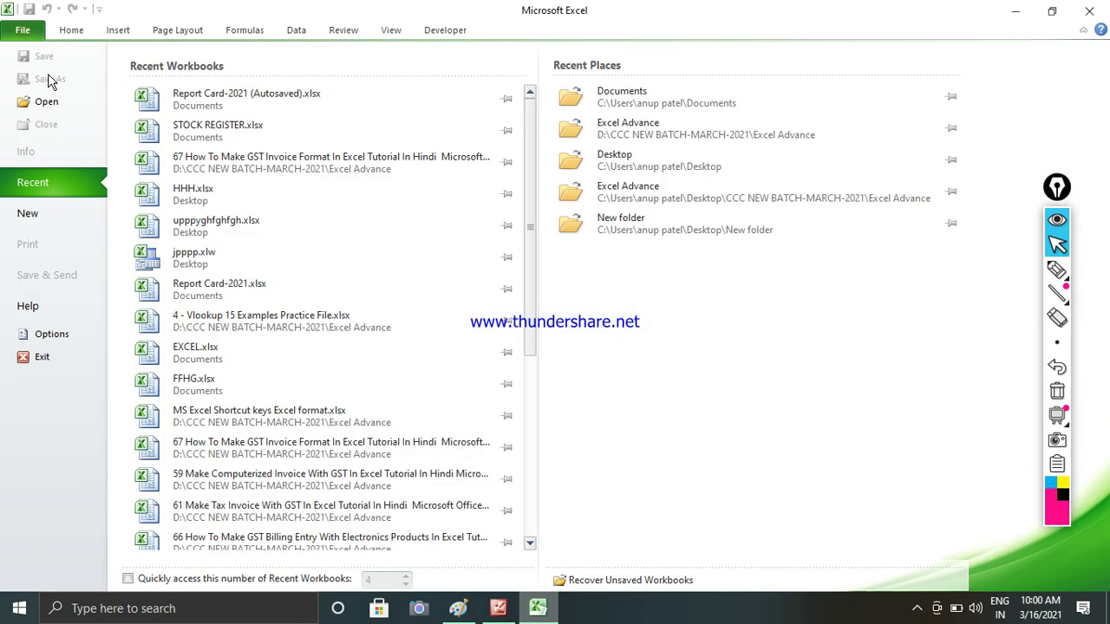
click(187, 105)
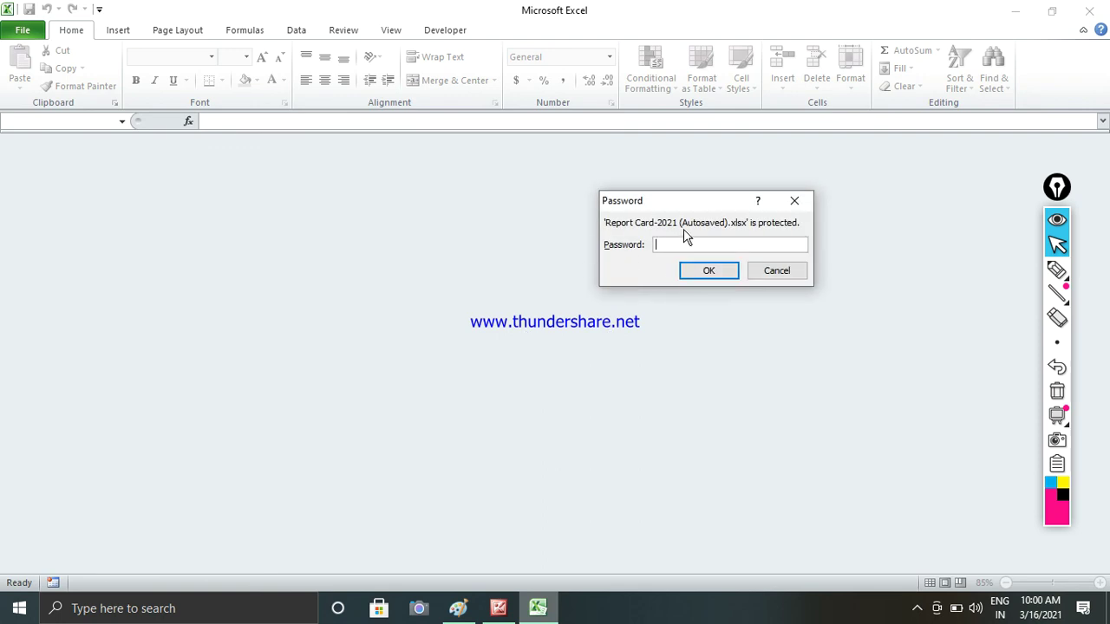
drag(684, 206, 643, 214)
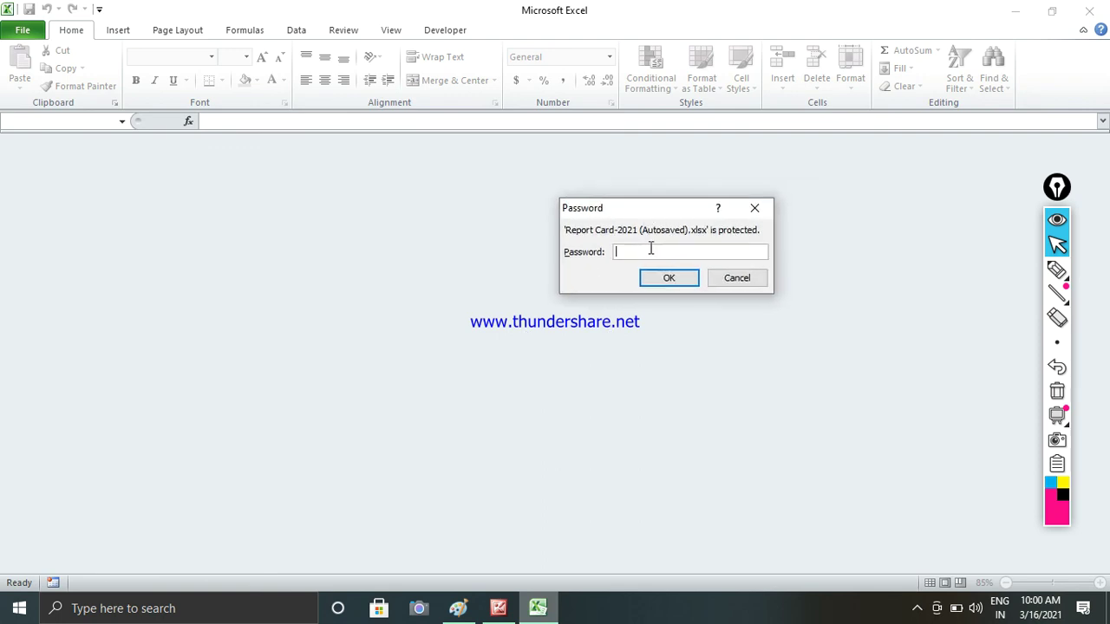
text(1)
click(644, 279)
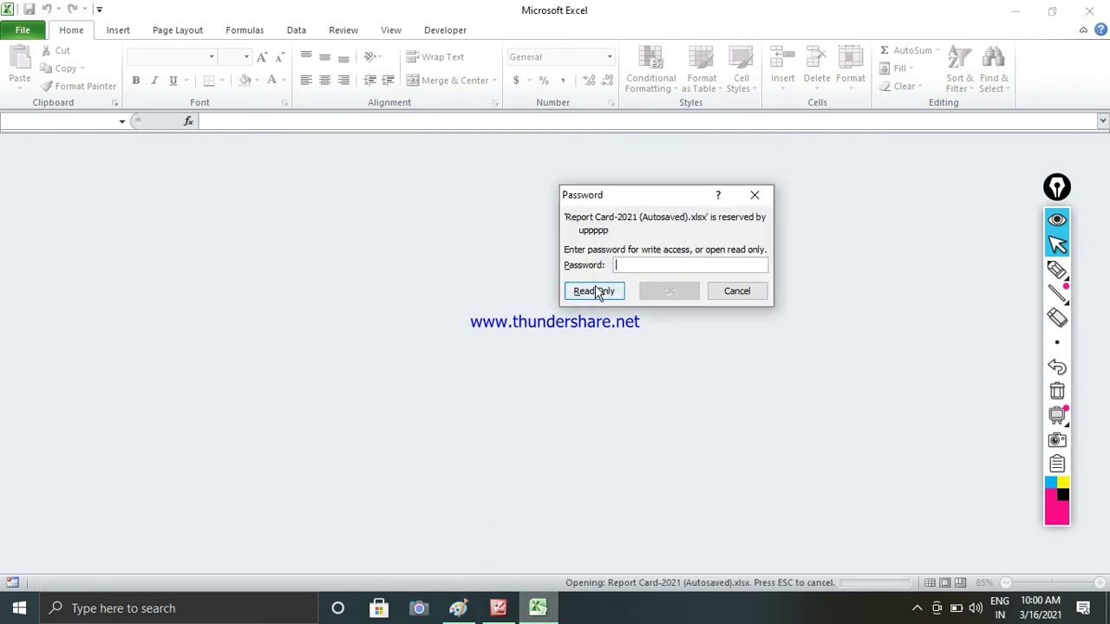
text(1)
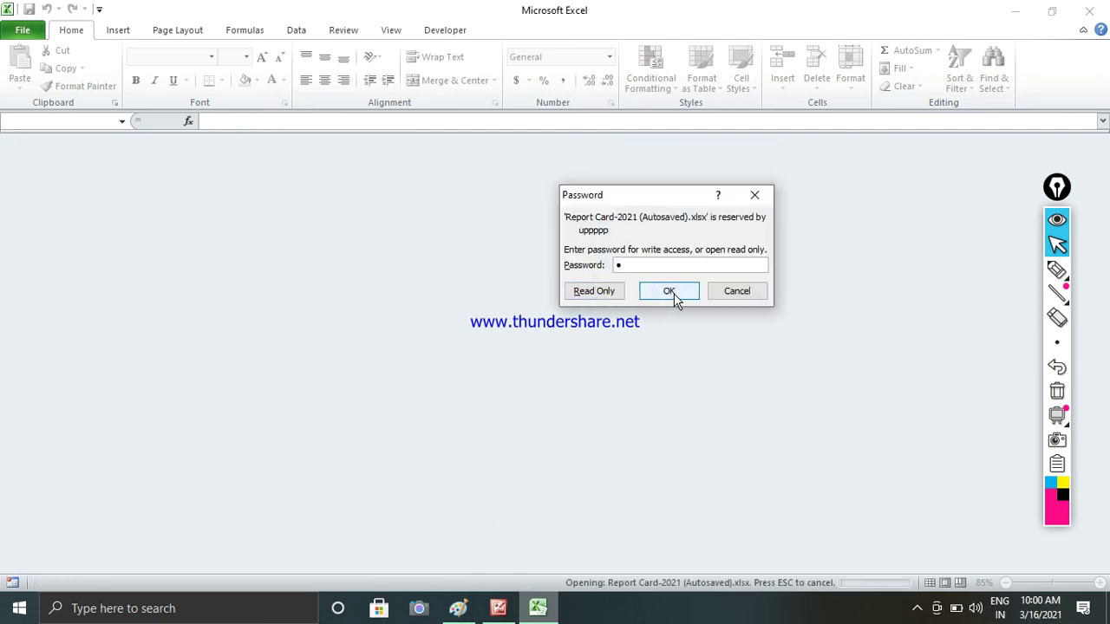
click(673, 295)
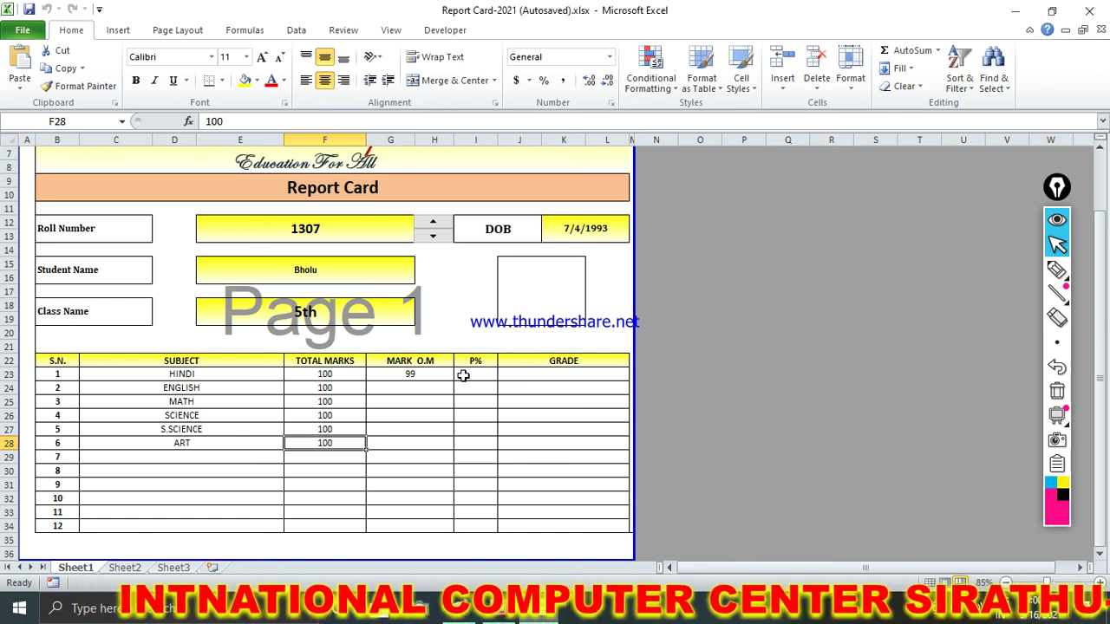
Select the obtained-marks cell for S.SCIENCE on the report card and switch to the Microsoft Office 2010 picture window with excel.png
click(445, 425)
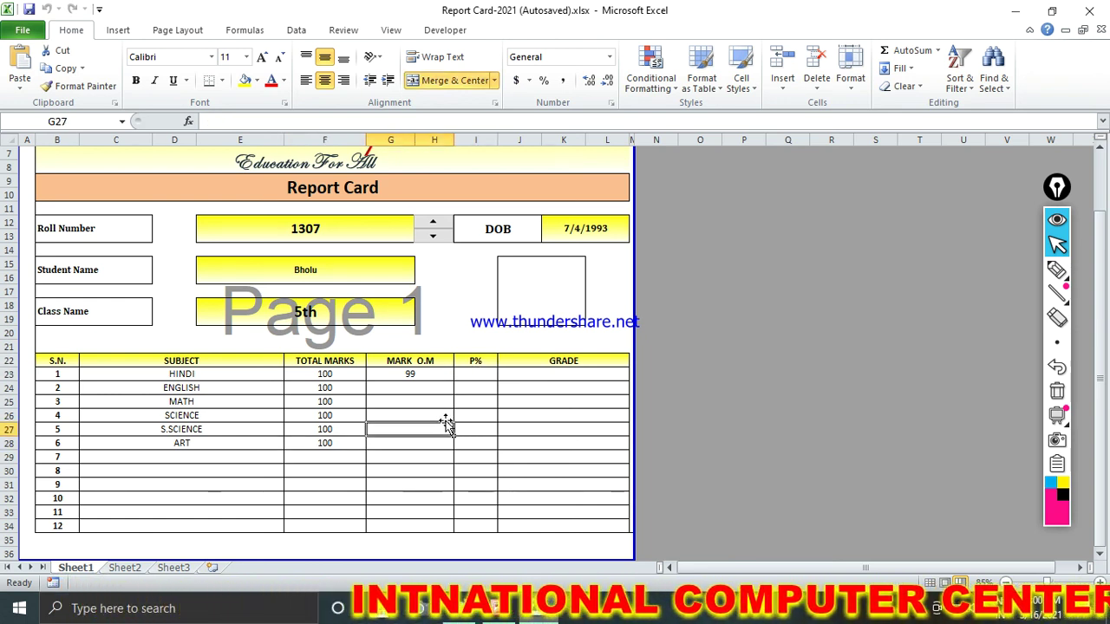
scroll(446, 425, up, 2)
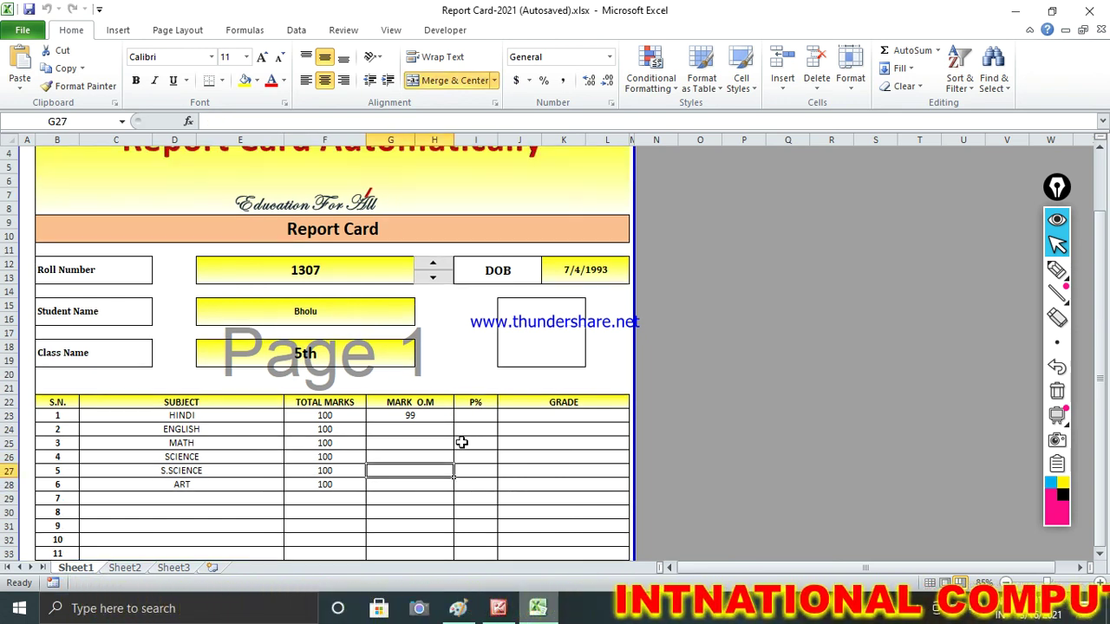
key(alt+Tab)
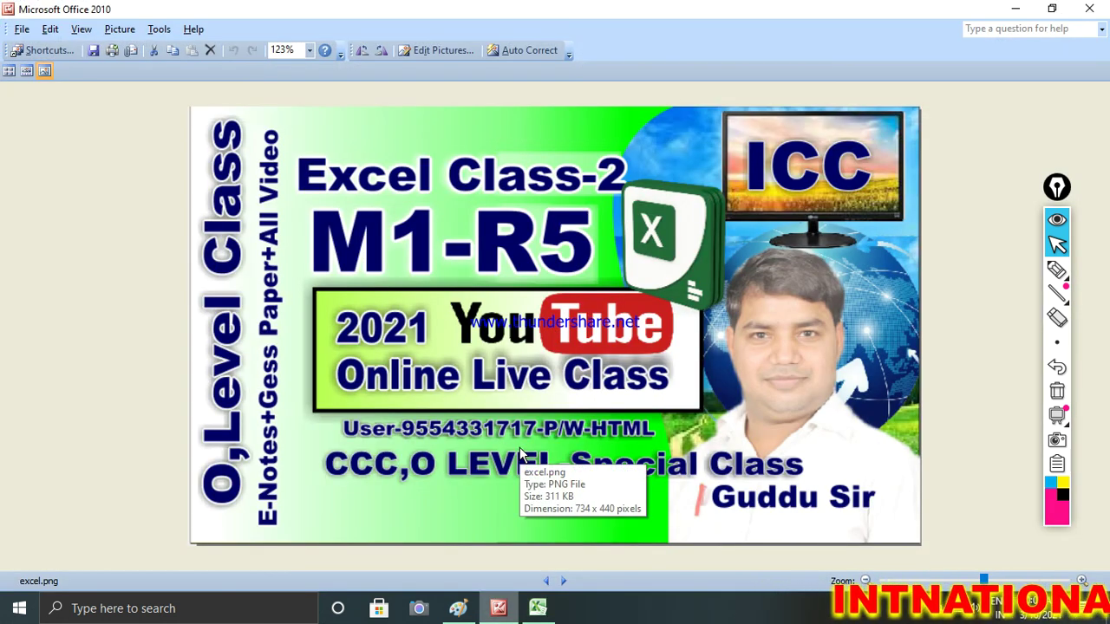